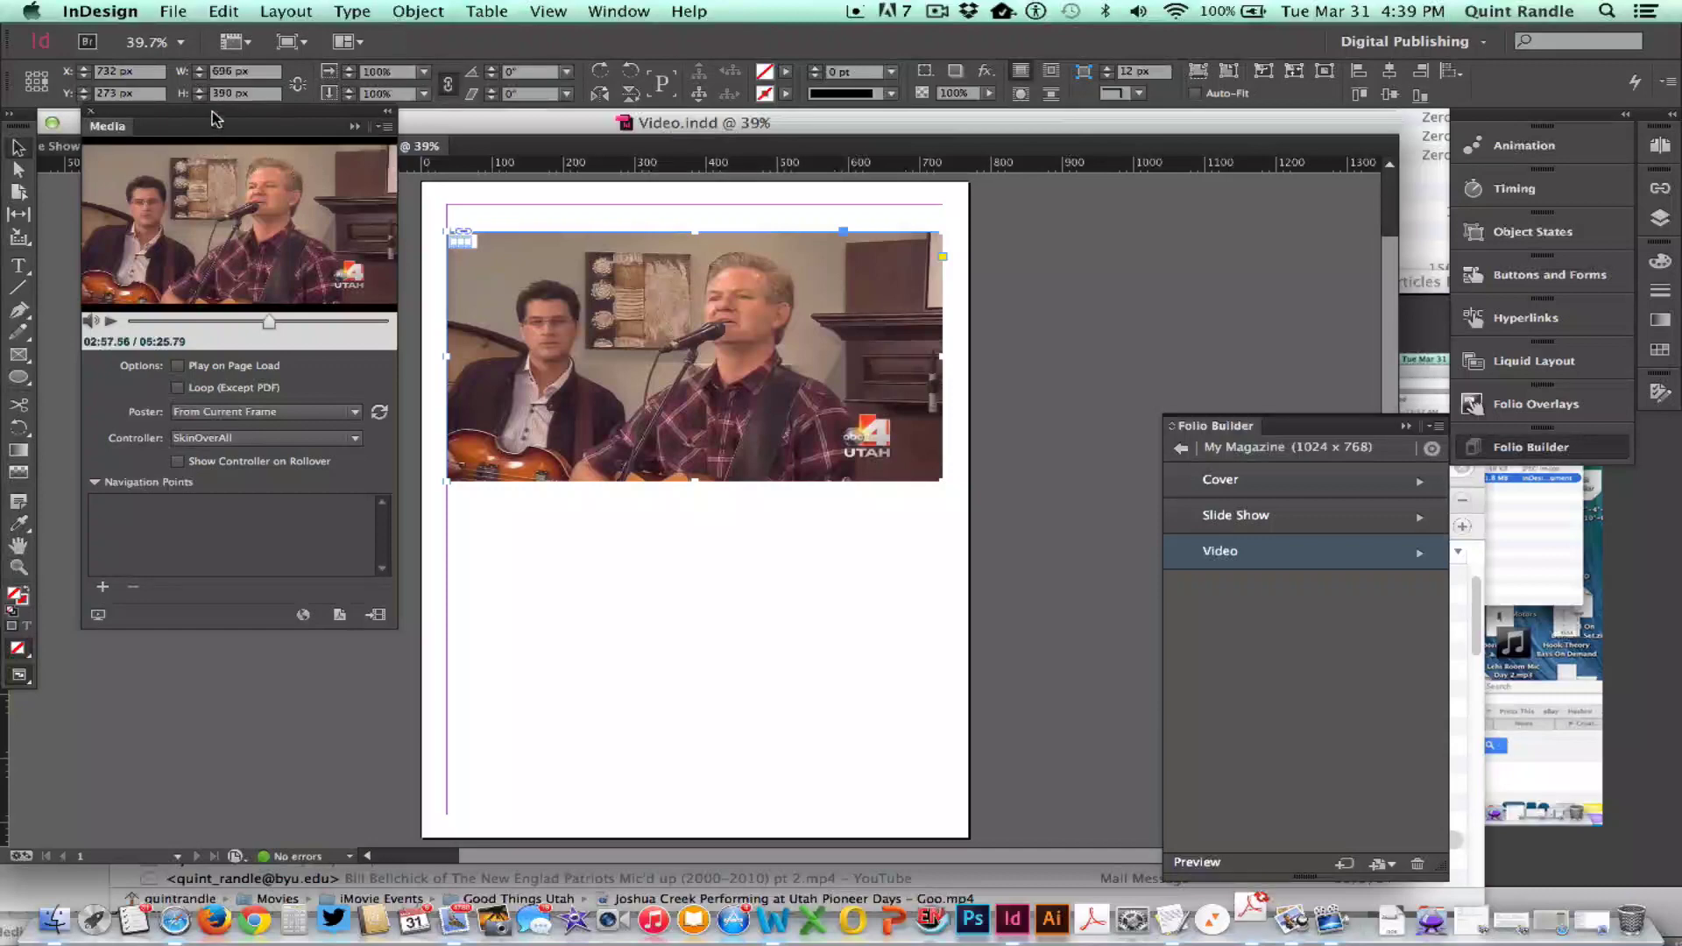
Step: Delete the old band video and its empty frame from the Video page
left_click_drag(169, 123, 1235, 254)
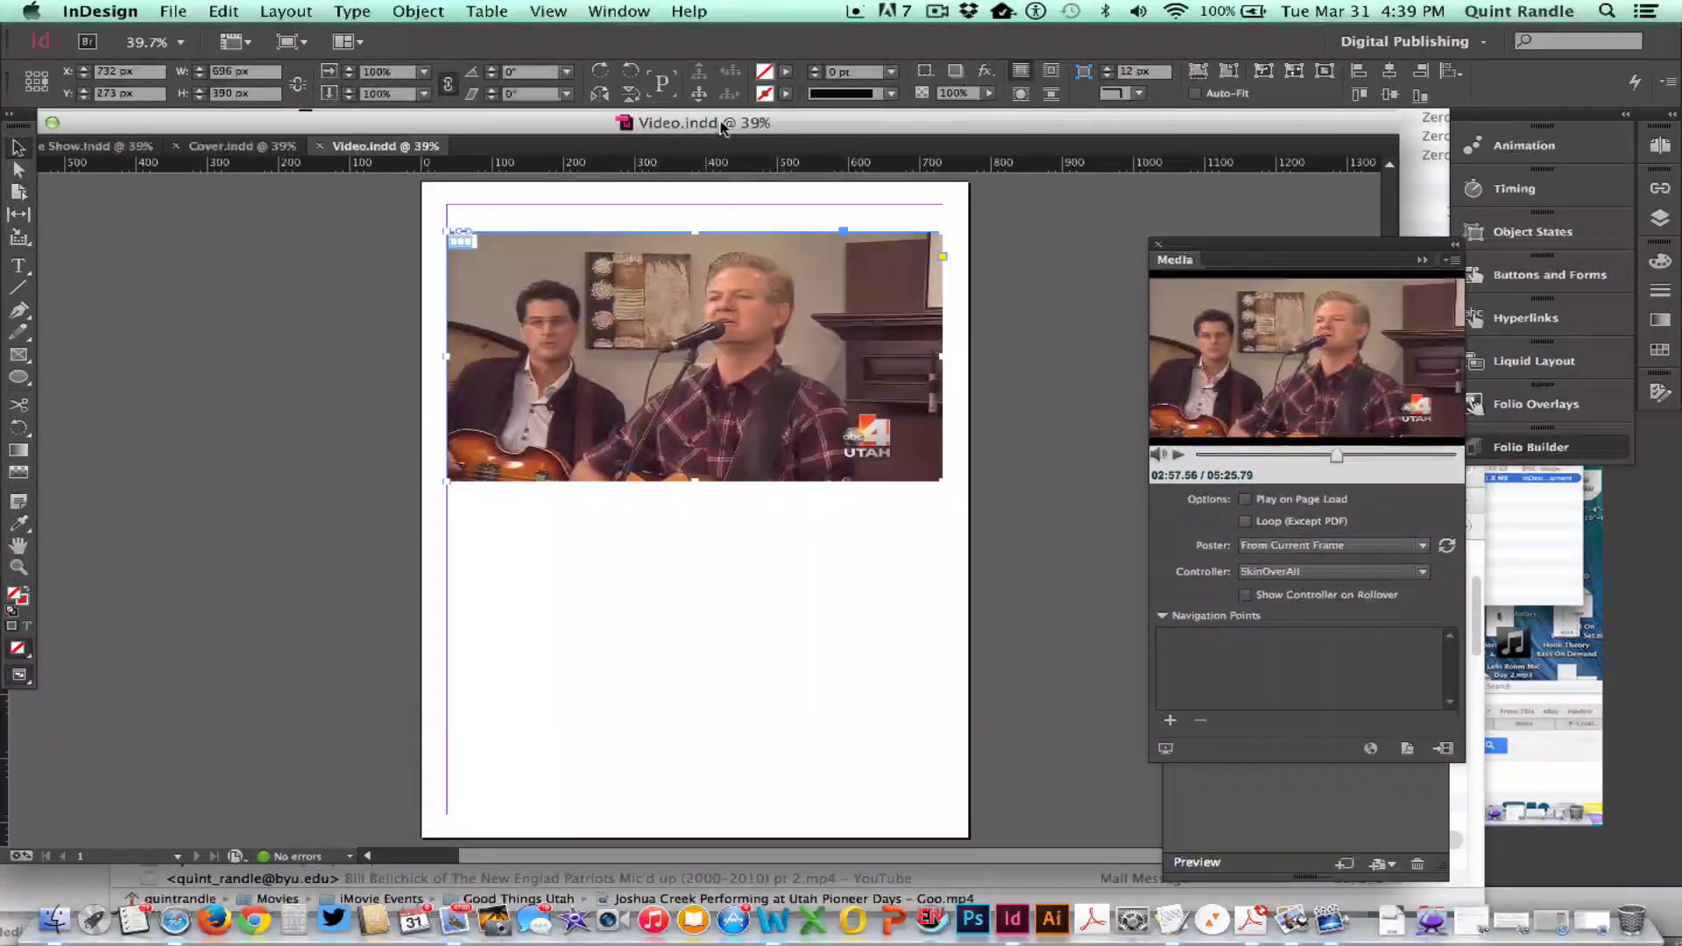
left_click(698, 339)
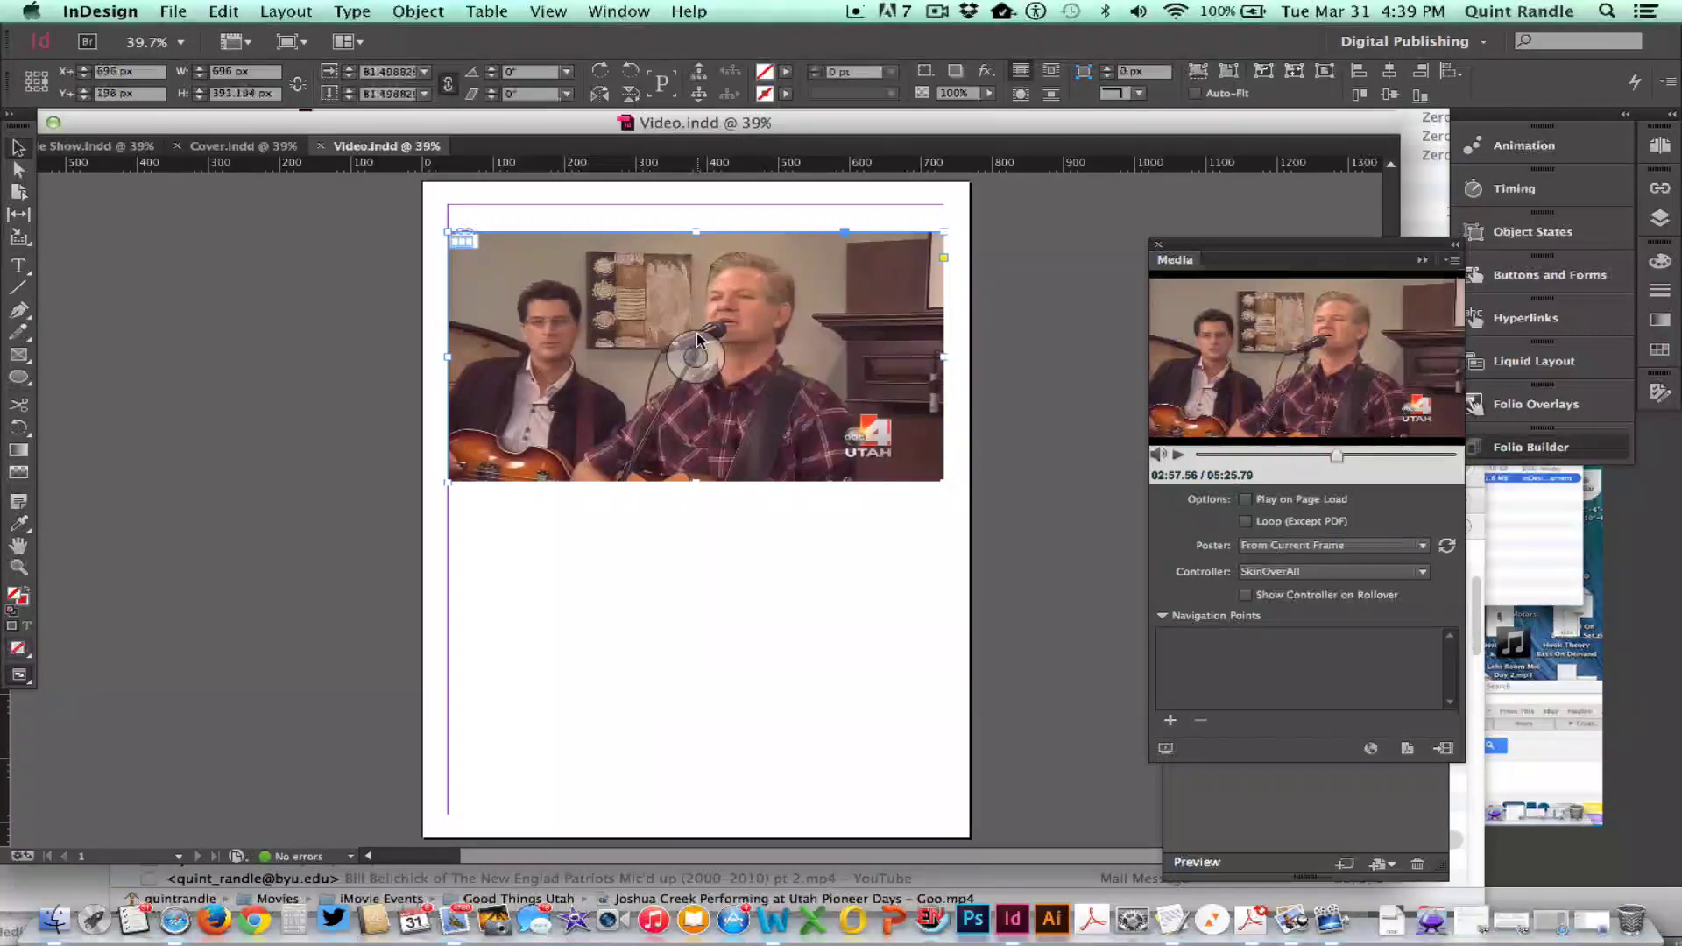
key("BackSpace")
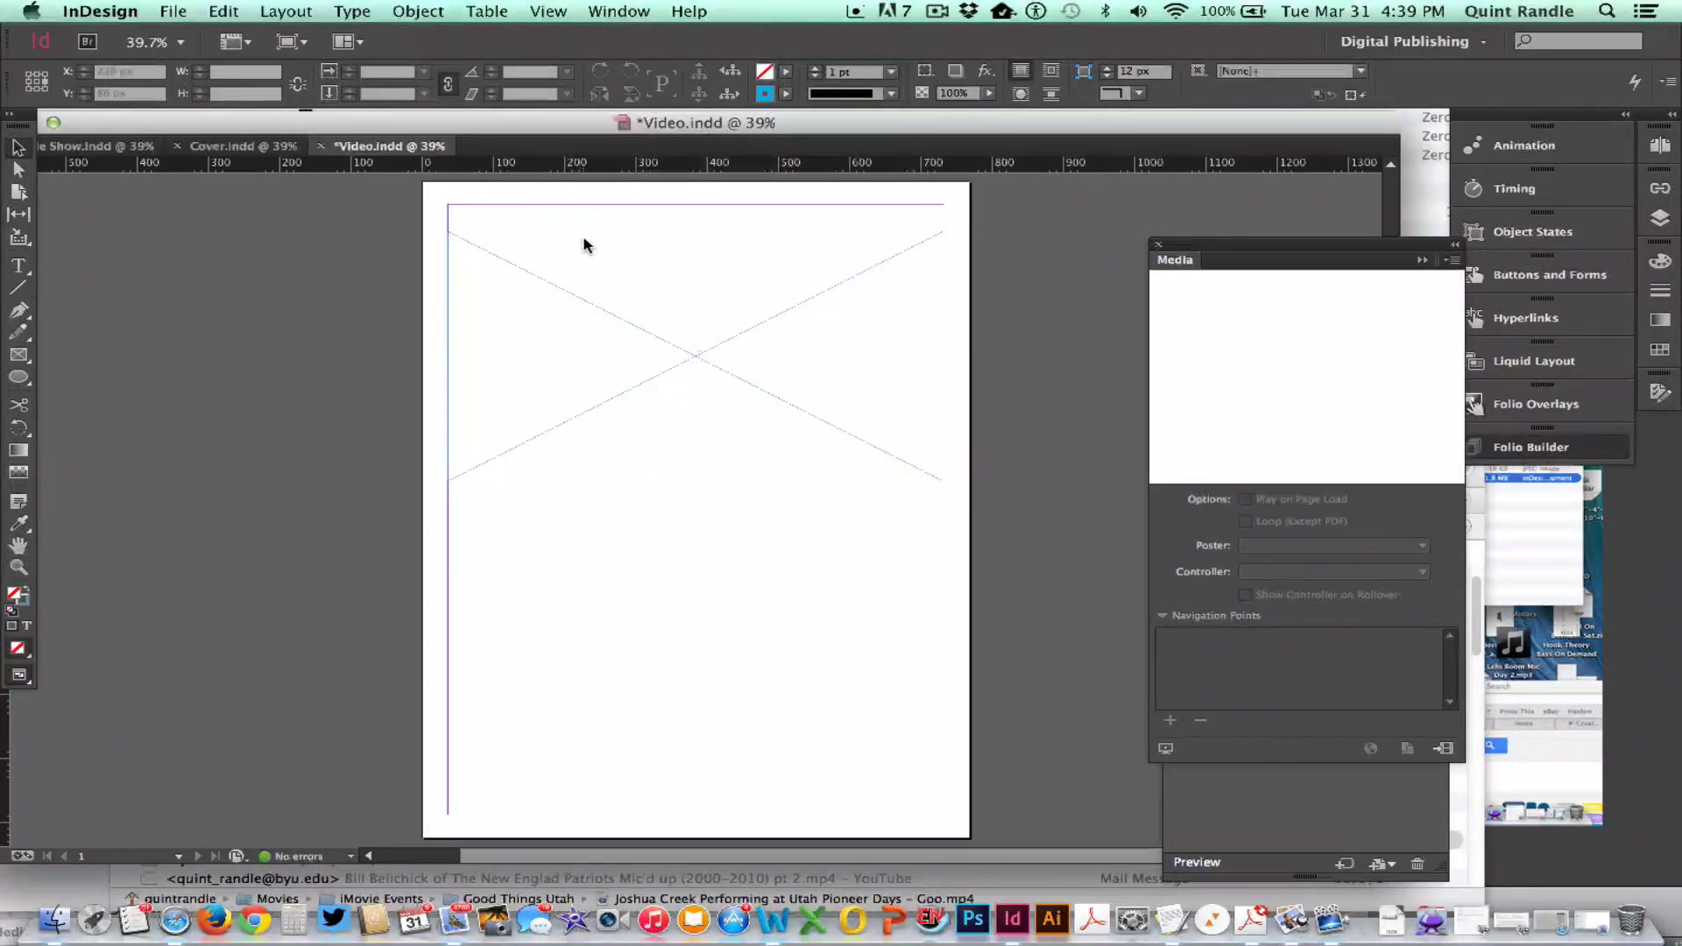
key("BackSpace")
key("super+Tab")
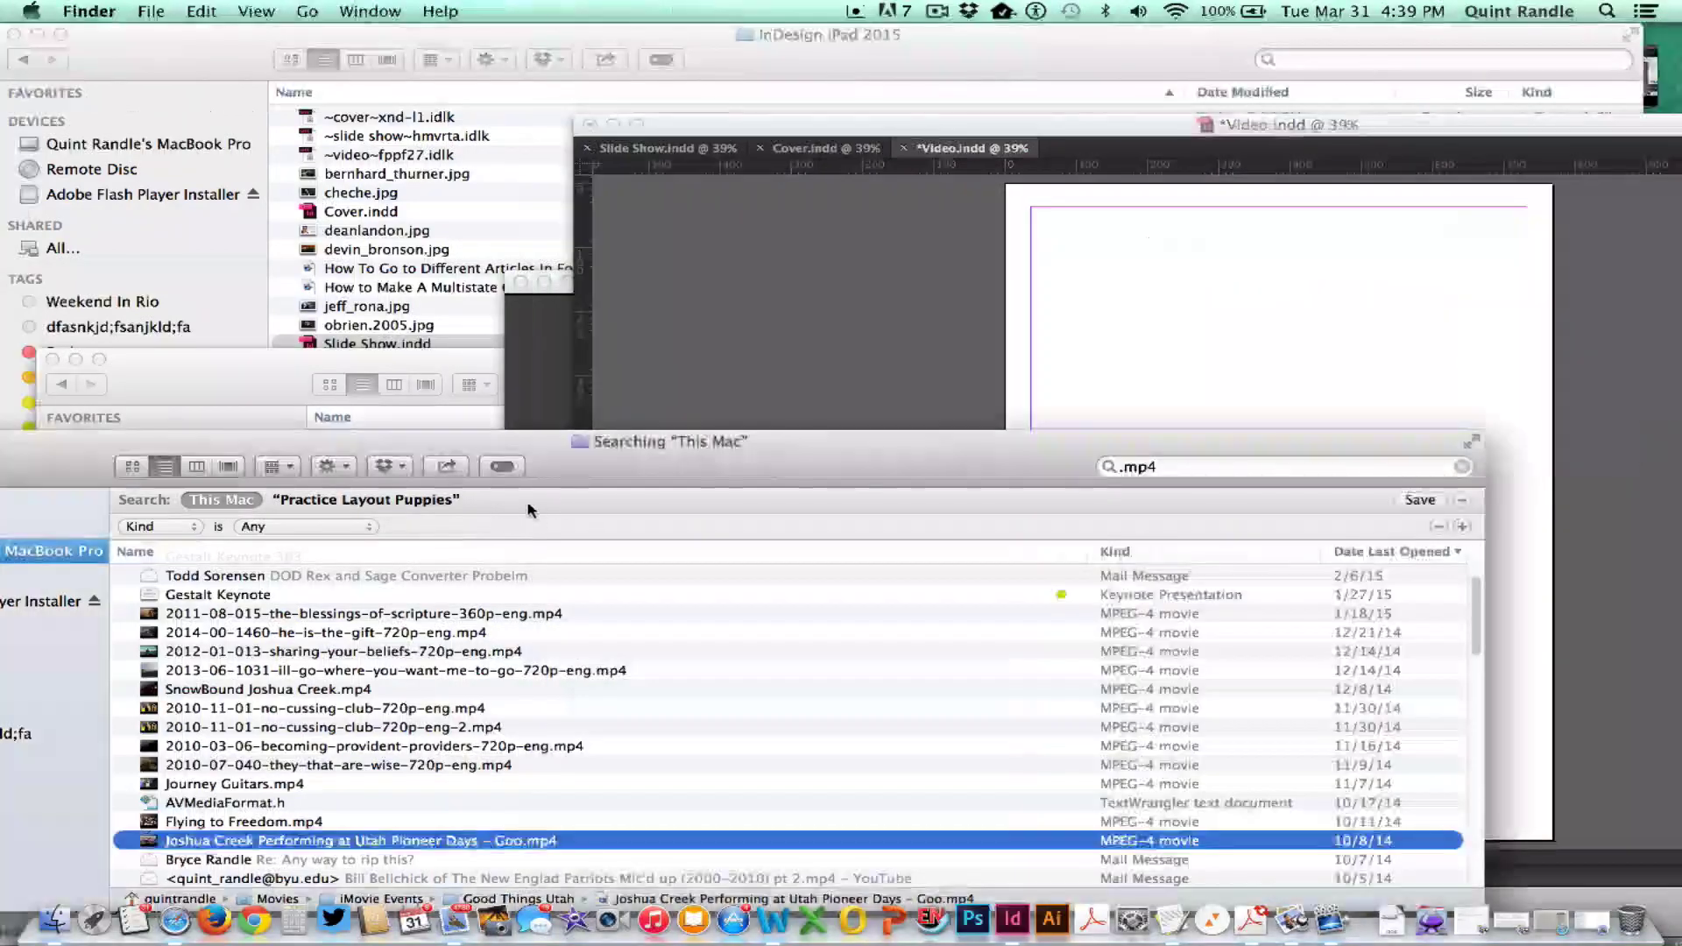
Step: Enlarge the Finder .mp4 search results window and cancel an accidental file rename
left_click_drag(565, 480, 582, 100)
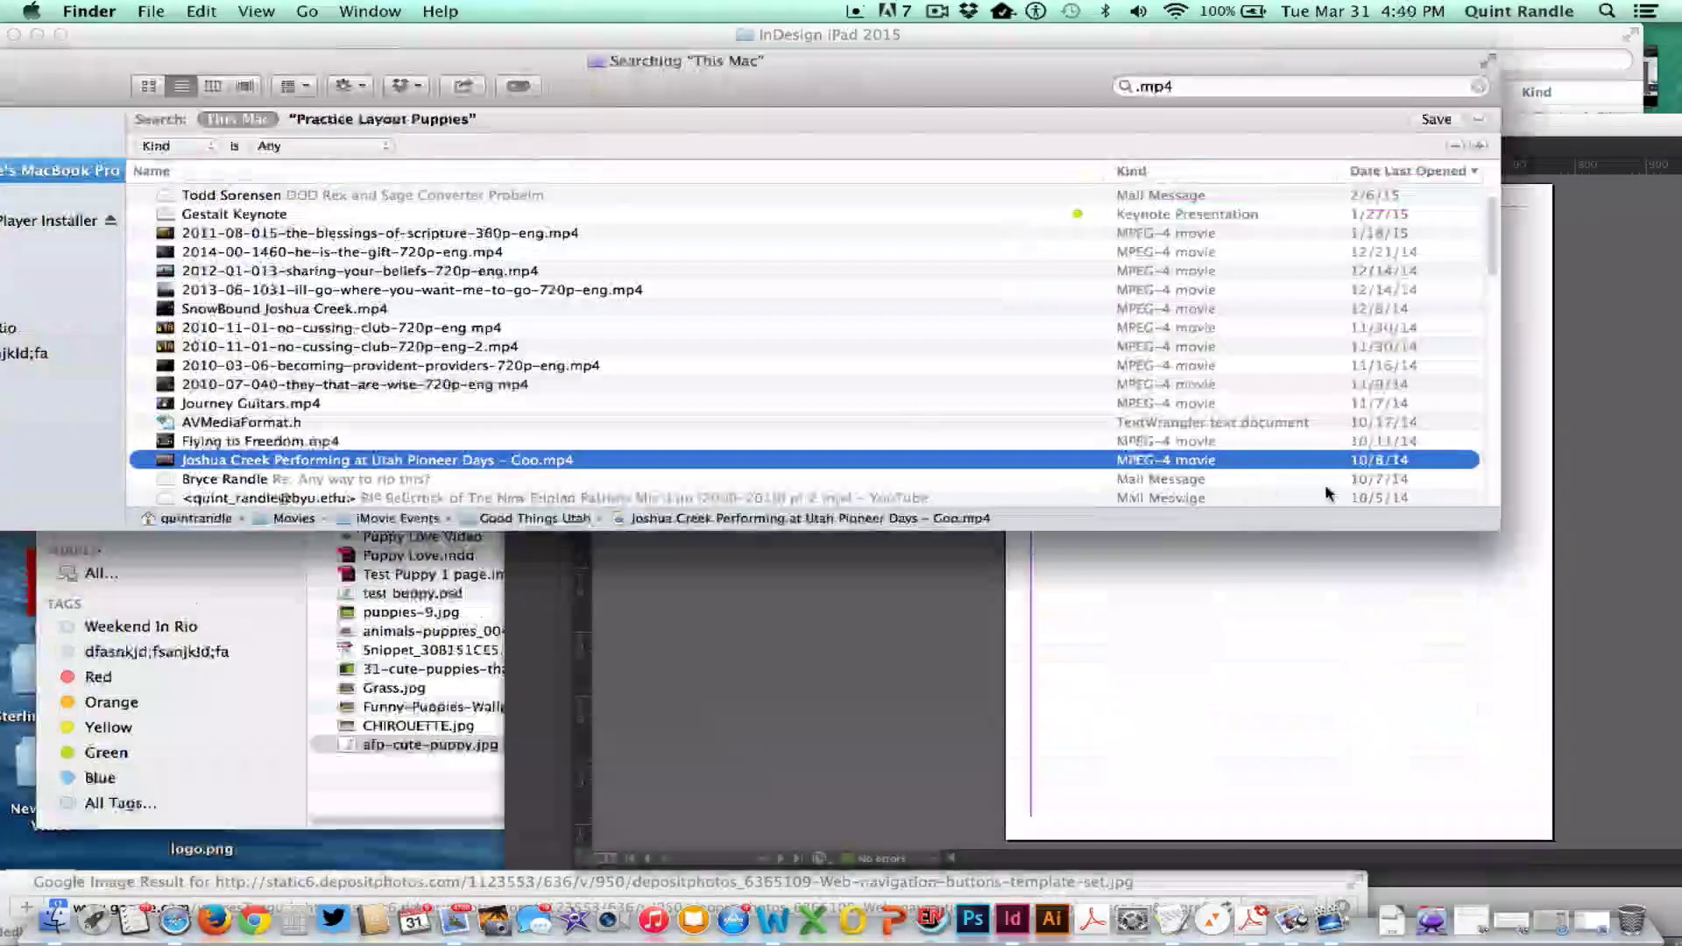
left_click_drag(1479, 520, 1270, 742)
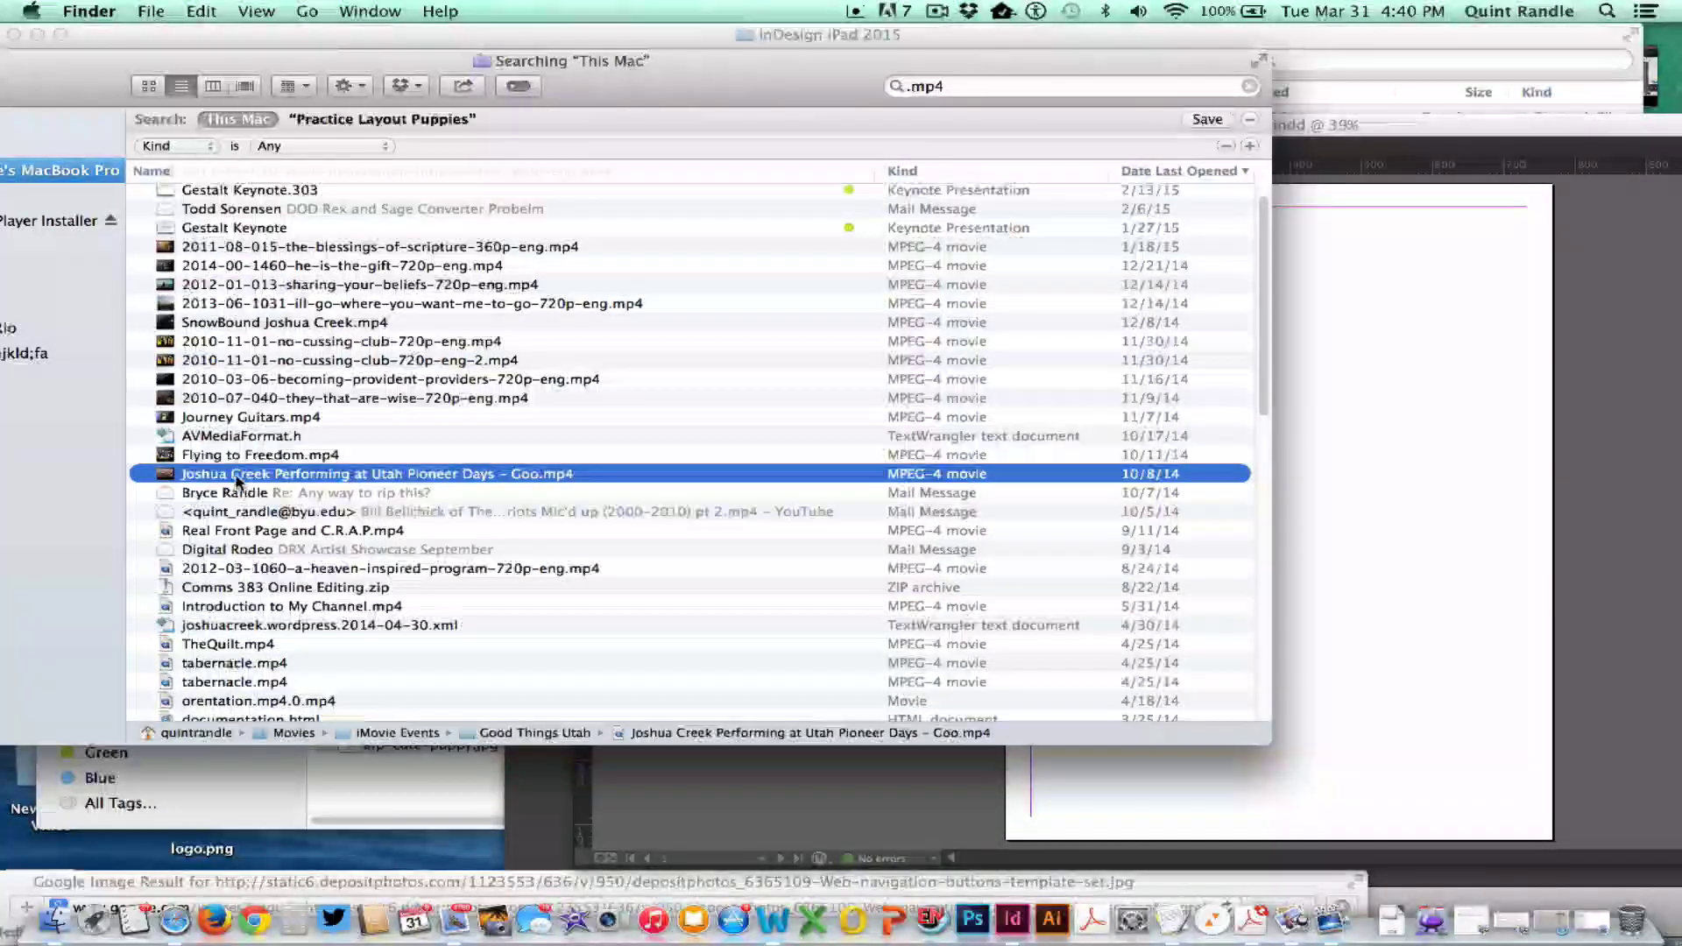
left_click(233, 473)
left_click(558, 476)
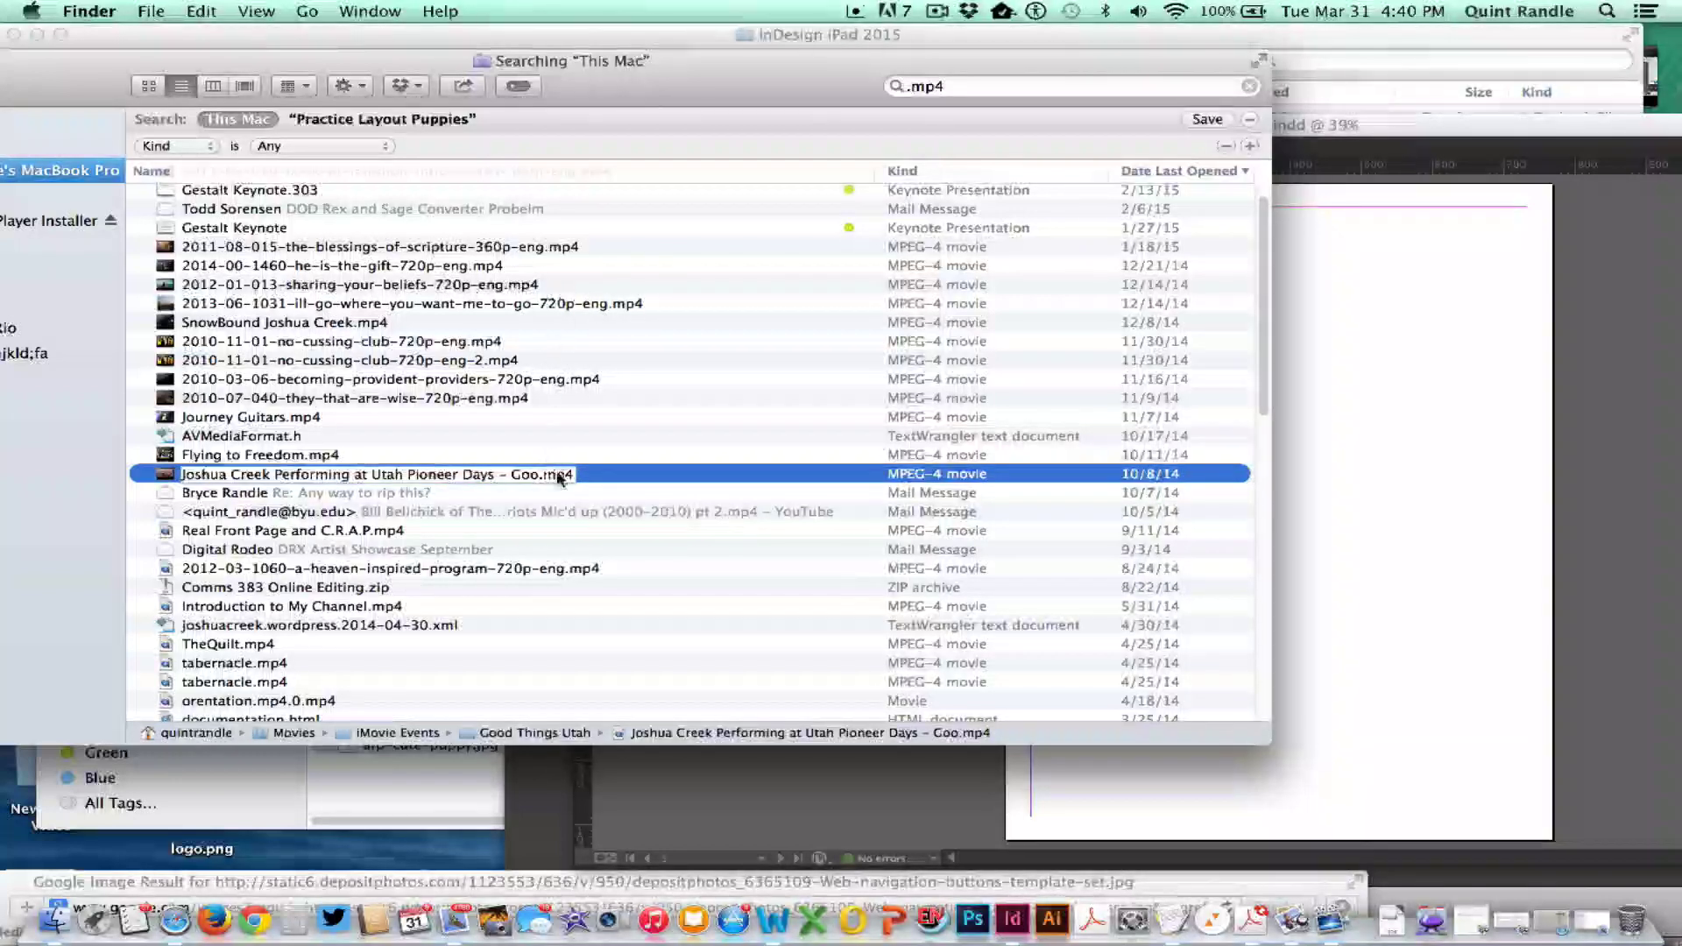
key("super+a")
key("BackSpace")
left_click(488, 401)
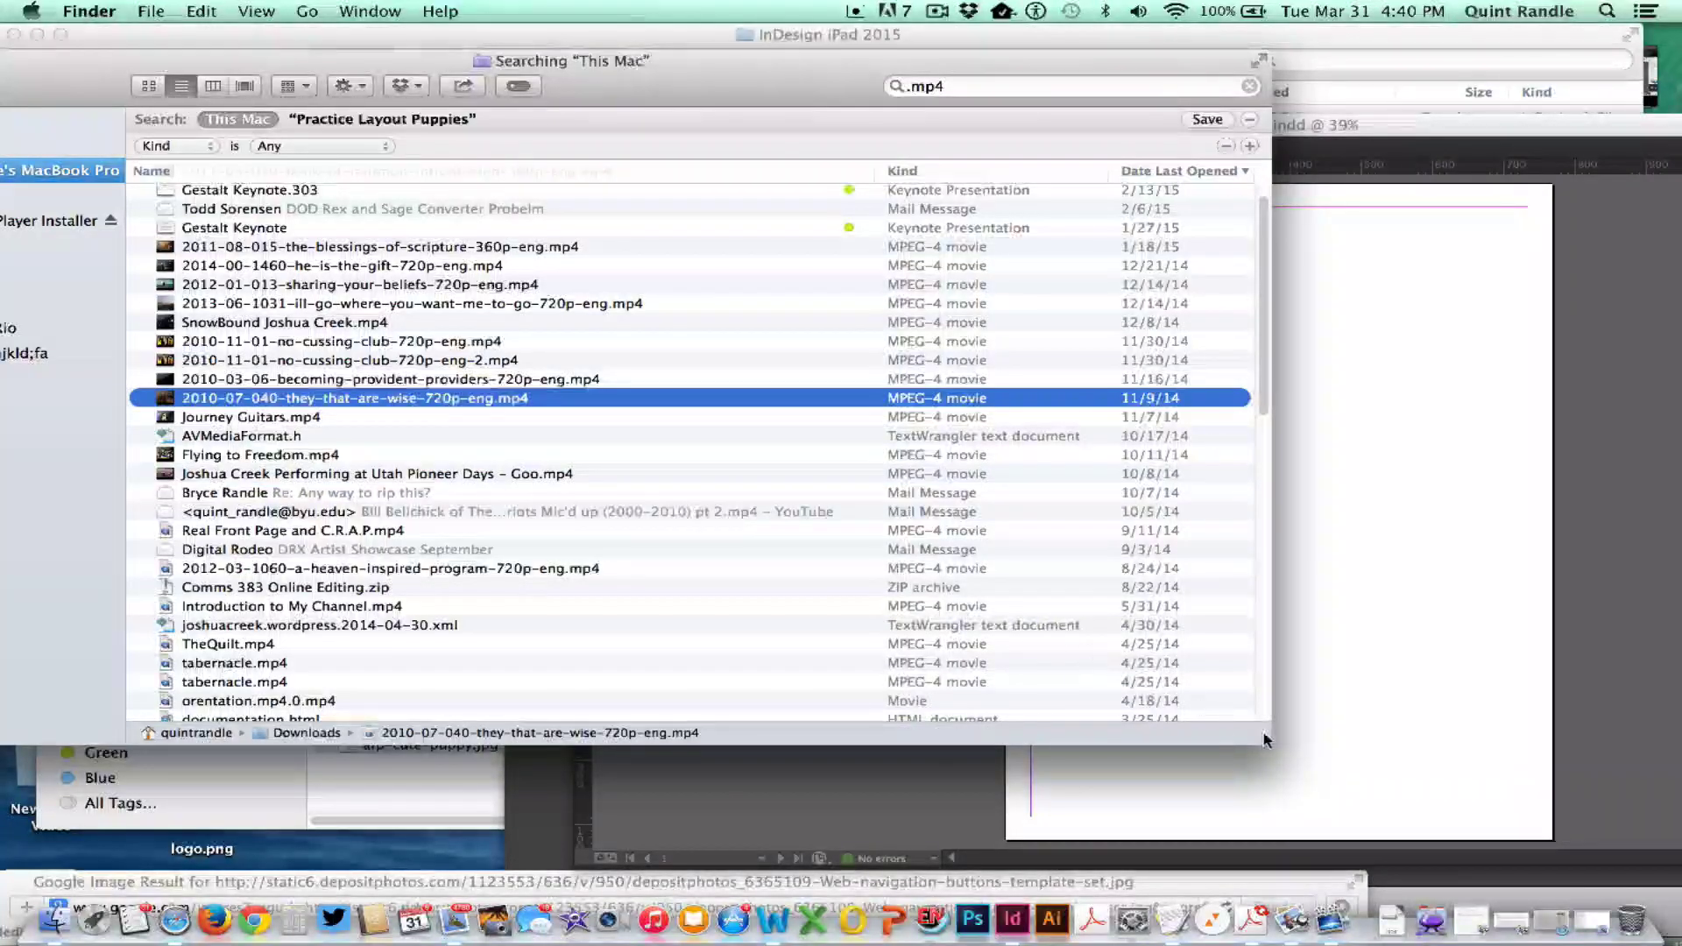
Step: Drag 'Joshua Creek Performing at Utah Pioneer Days - Goo.mp4' from the maximized search window into InDesign
left_click_drag(1269, 742, 1650, 762)
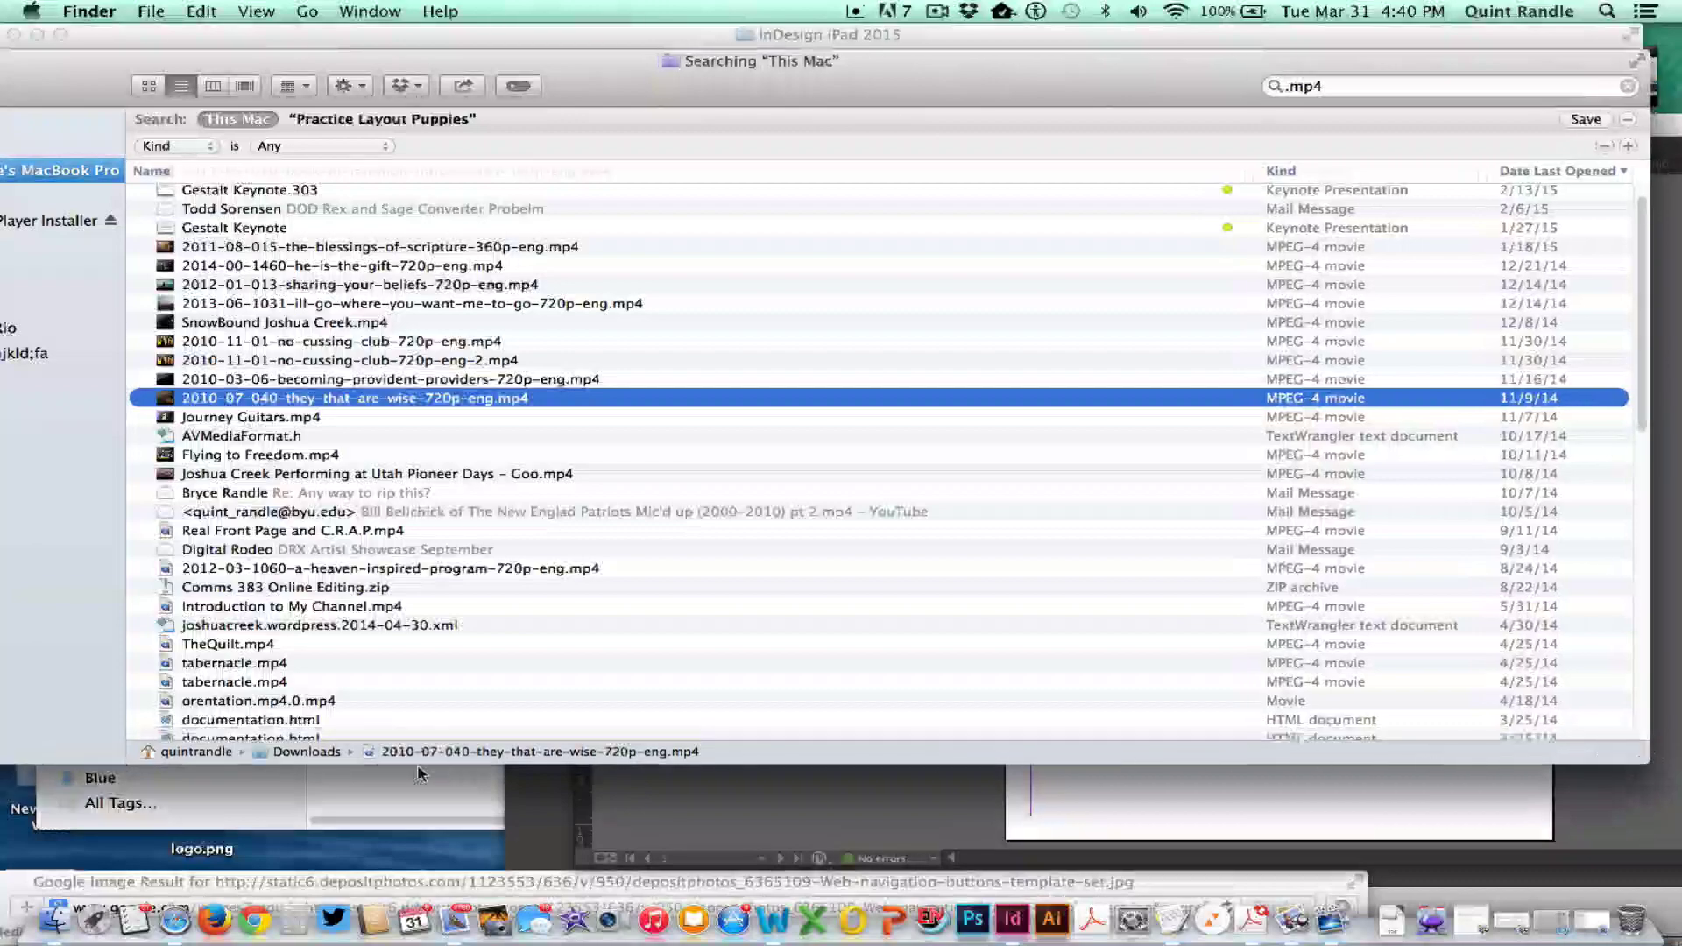
scroll(674, 600, "up", 1)
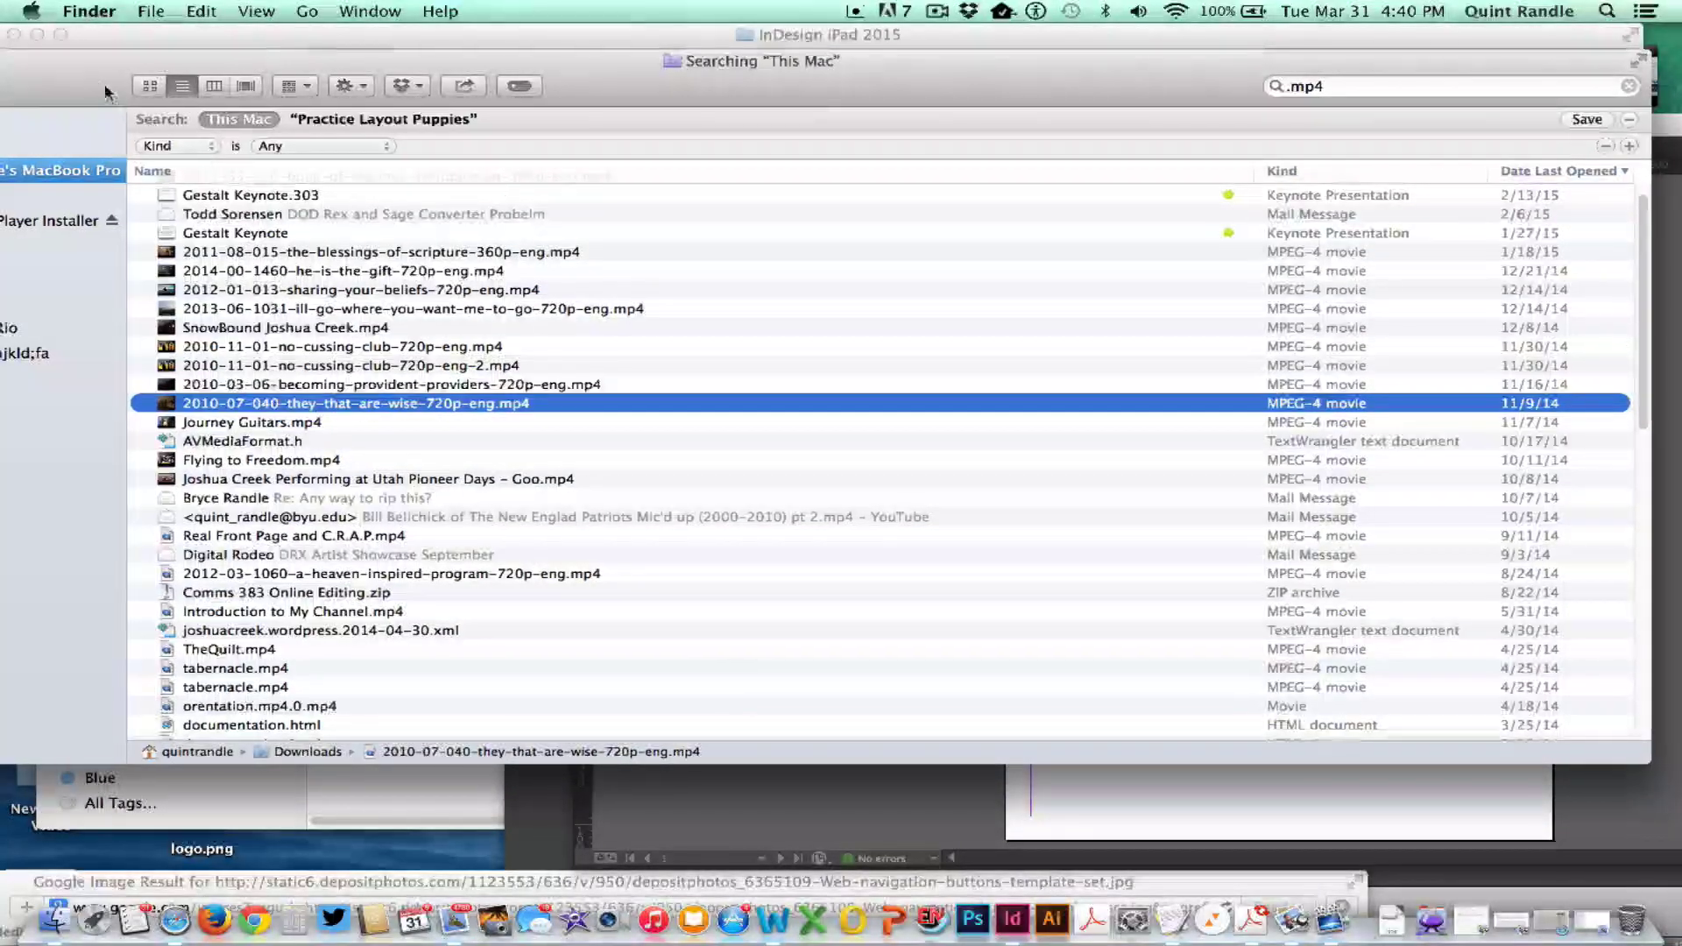
left_click_drag(119, 89, 1265, 521)
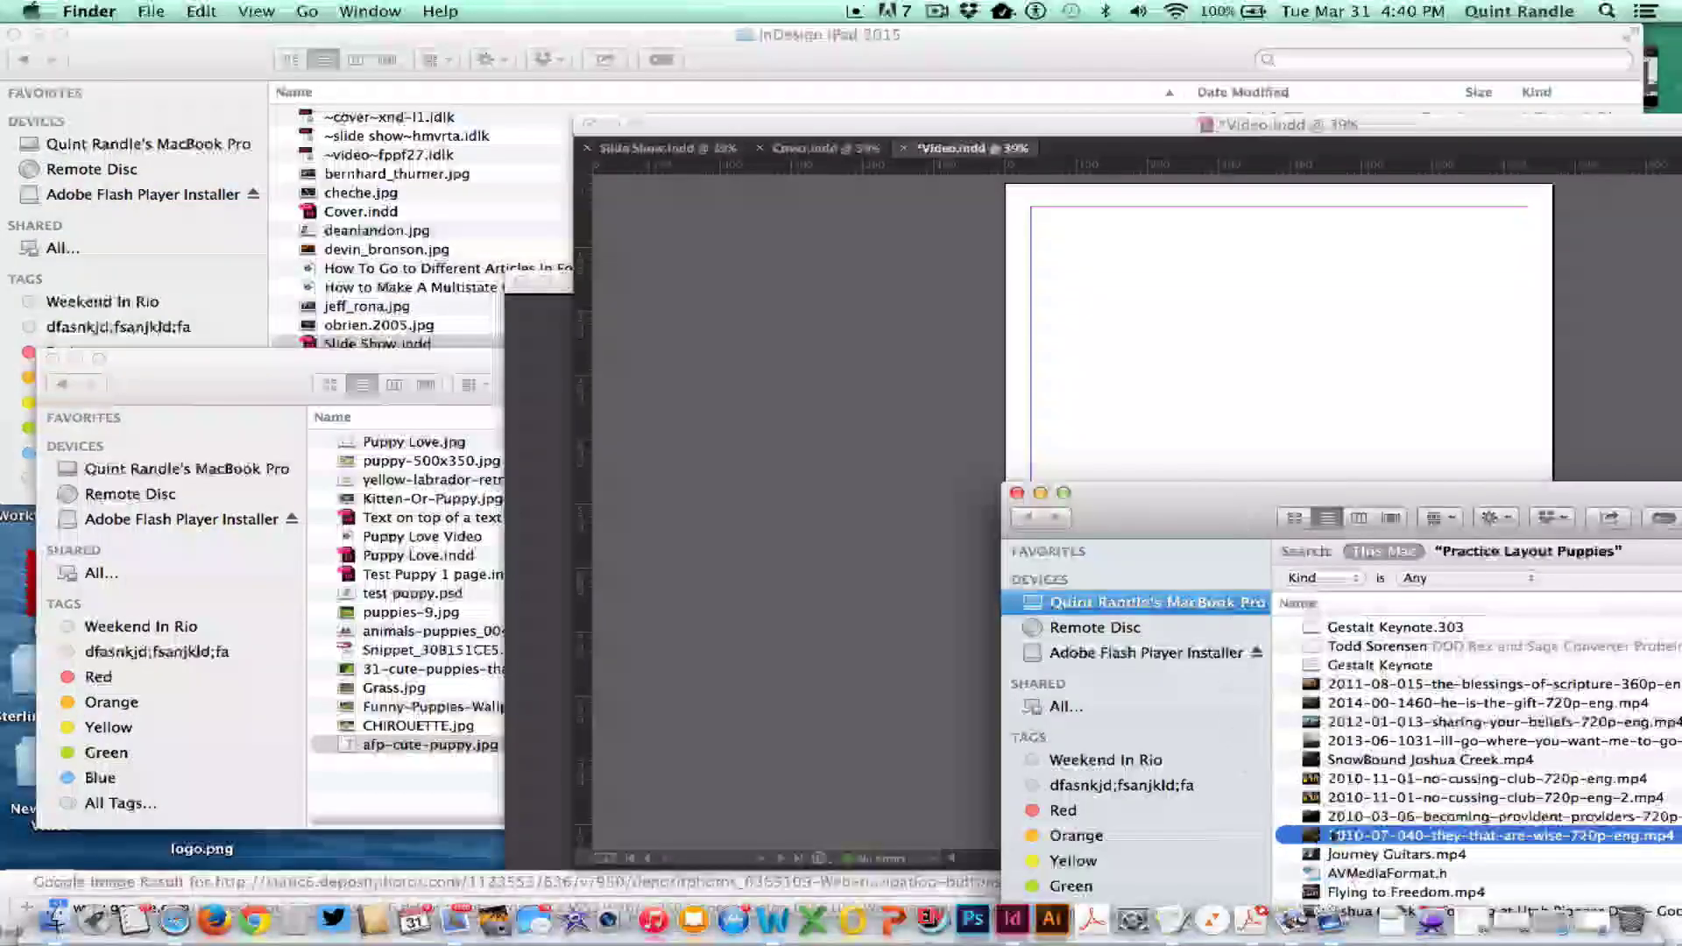
double_click(1262, 536)
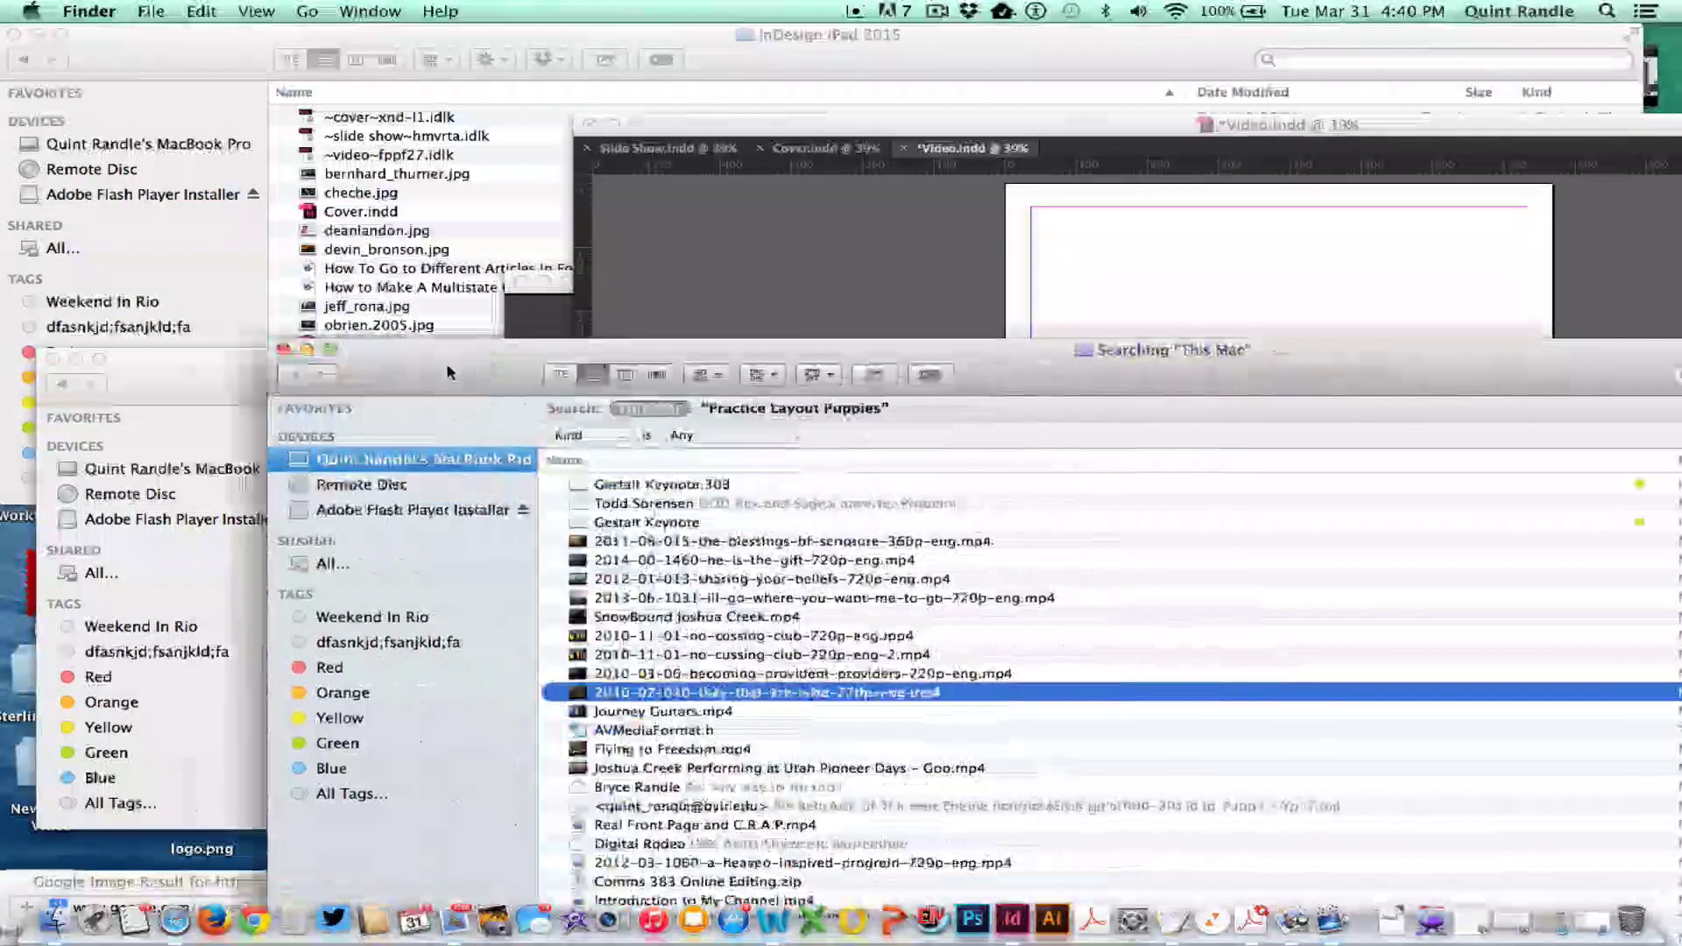
left_click(606, 767)
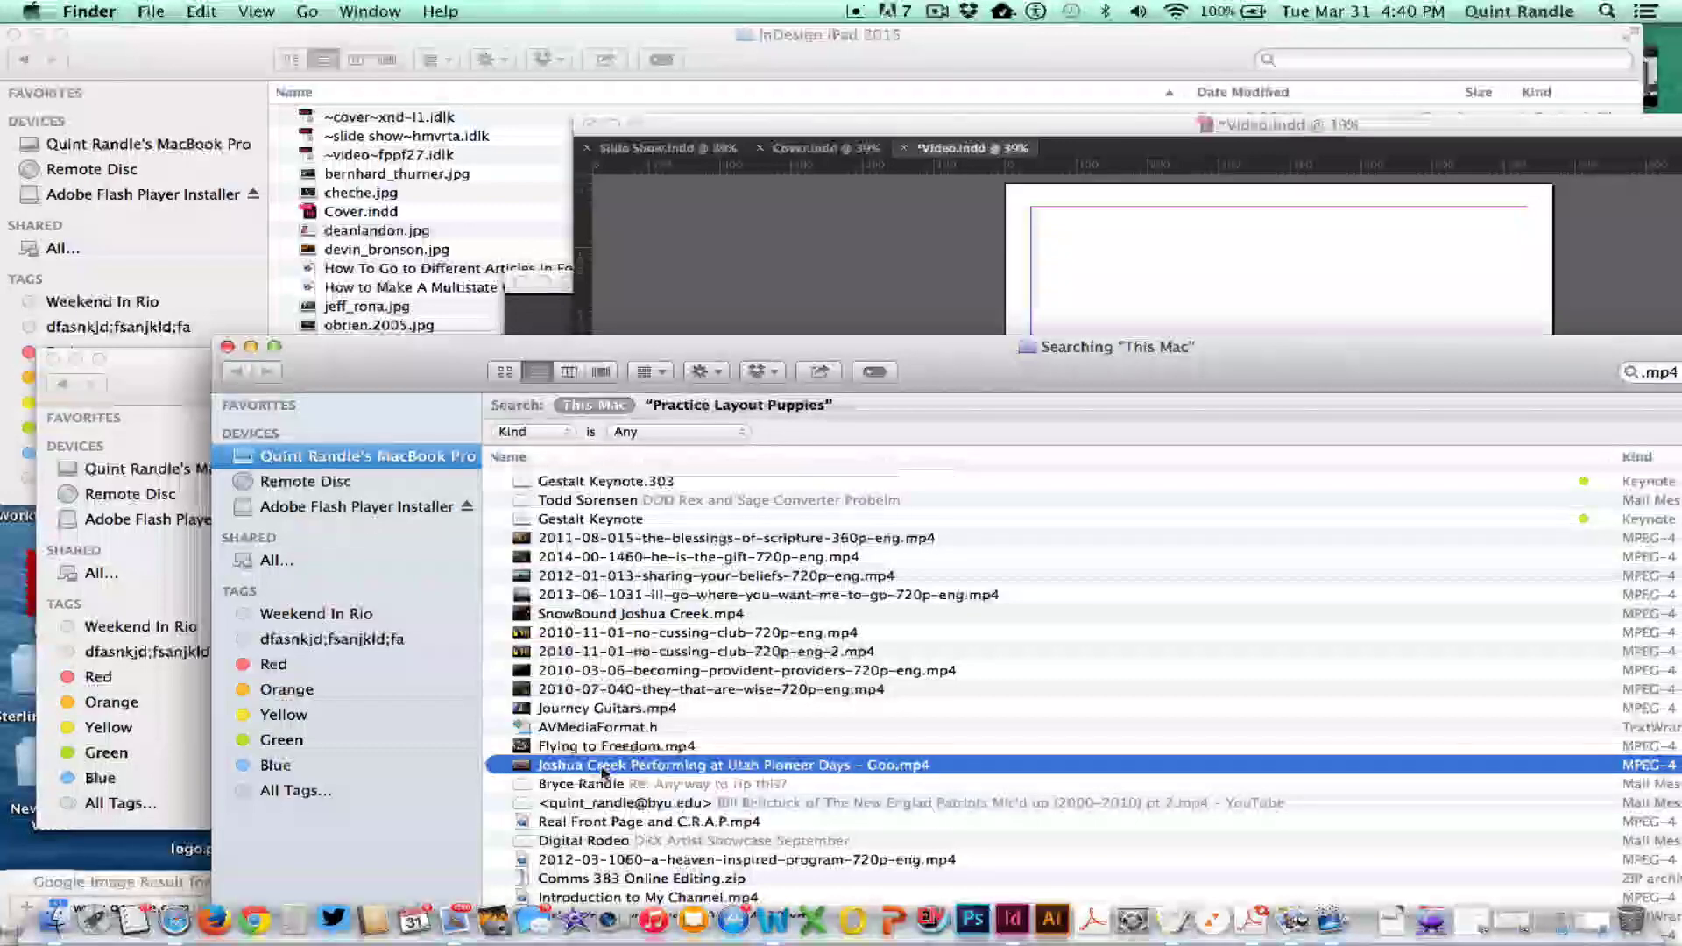
left_click_drag(606, 776, 1122, 263)
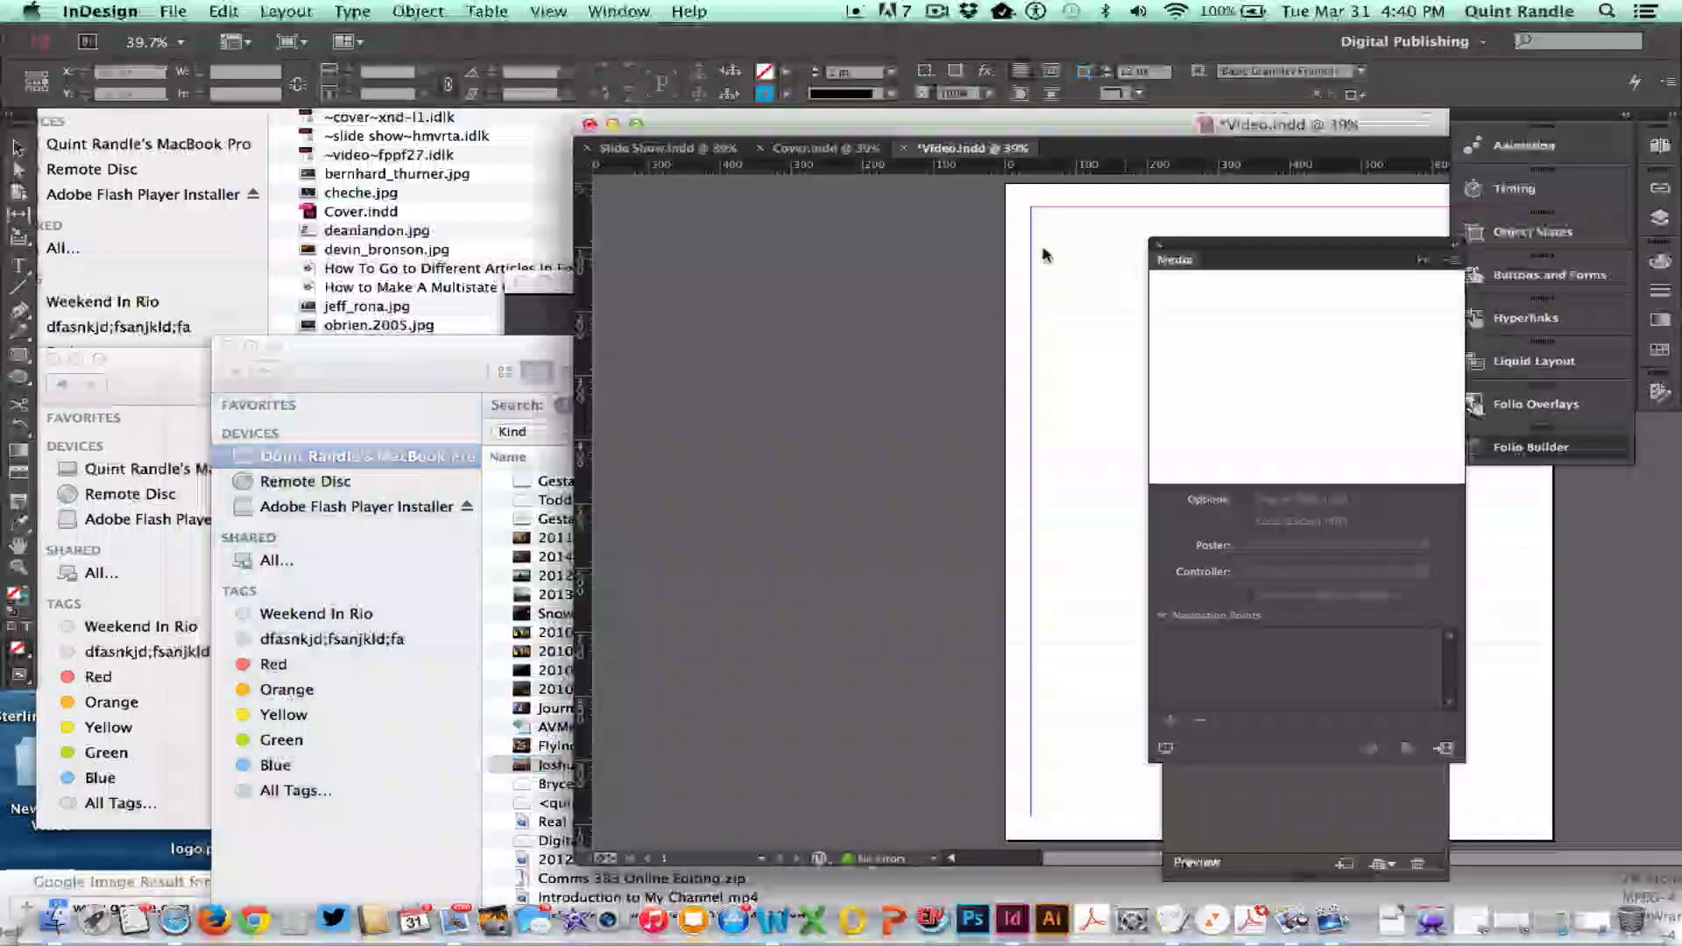
Step: Place the Joshua Creek video in a wide frame drawn across the page top
left_click(636, 124)
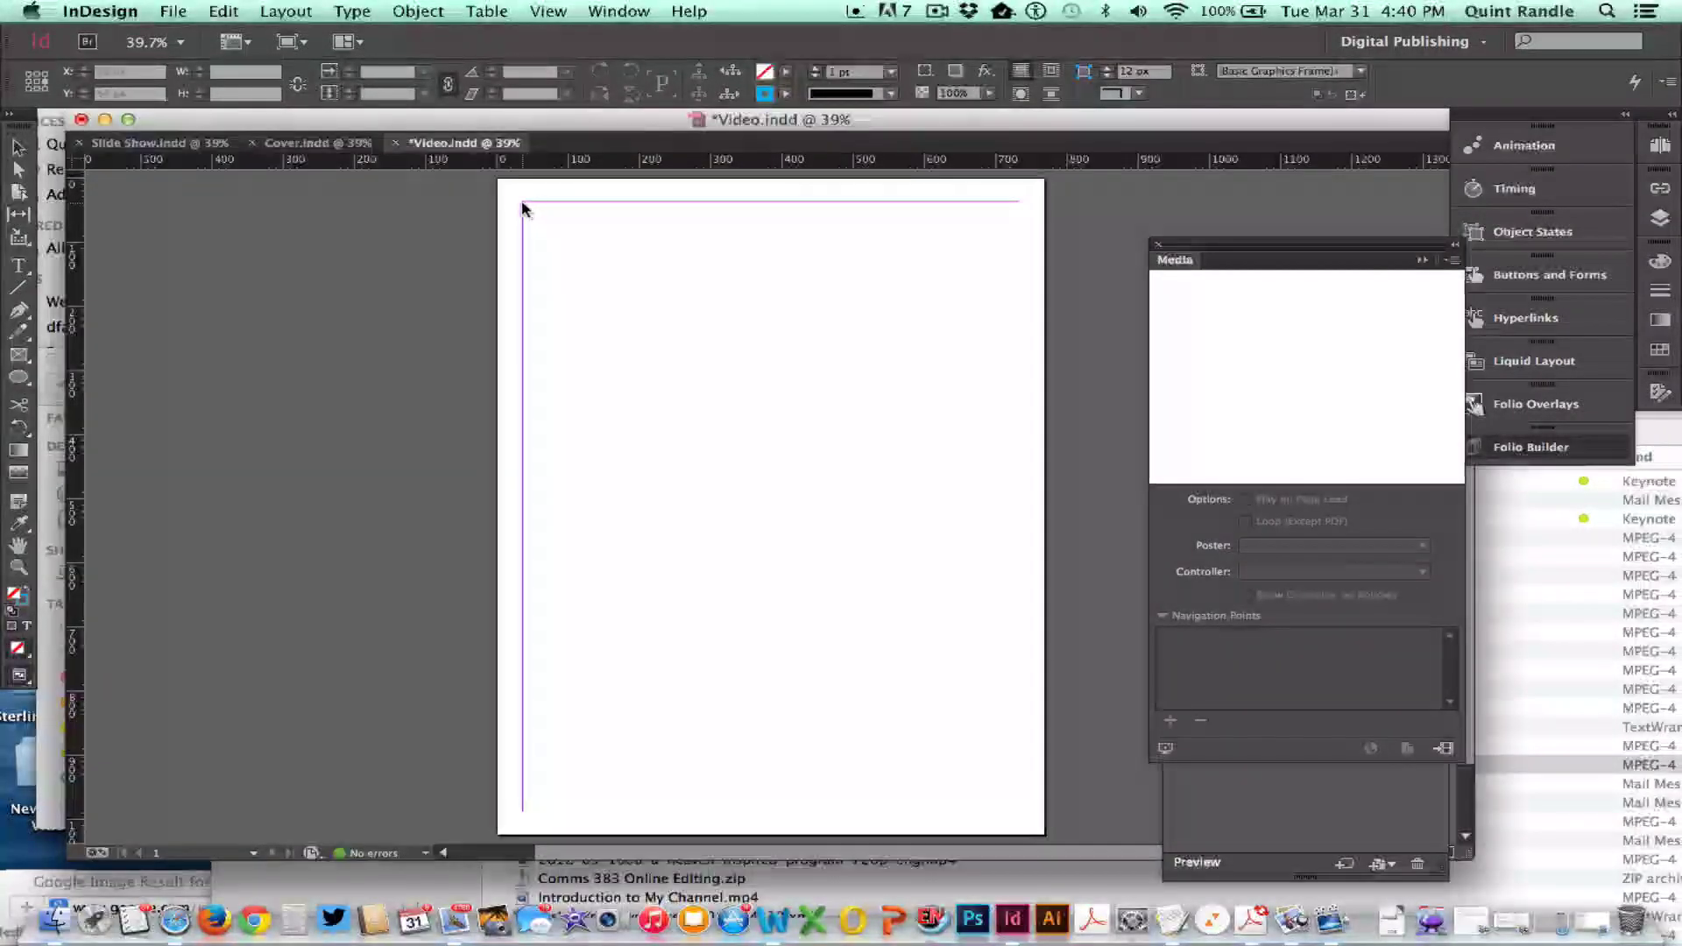
mouse_move(524, 206)
left_mouse_down()
mouse_move(691, 349)
mouse_move(1016, 526)
left_mouse_up()
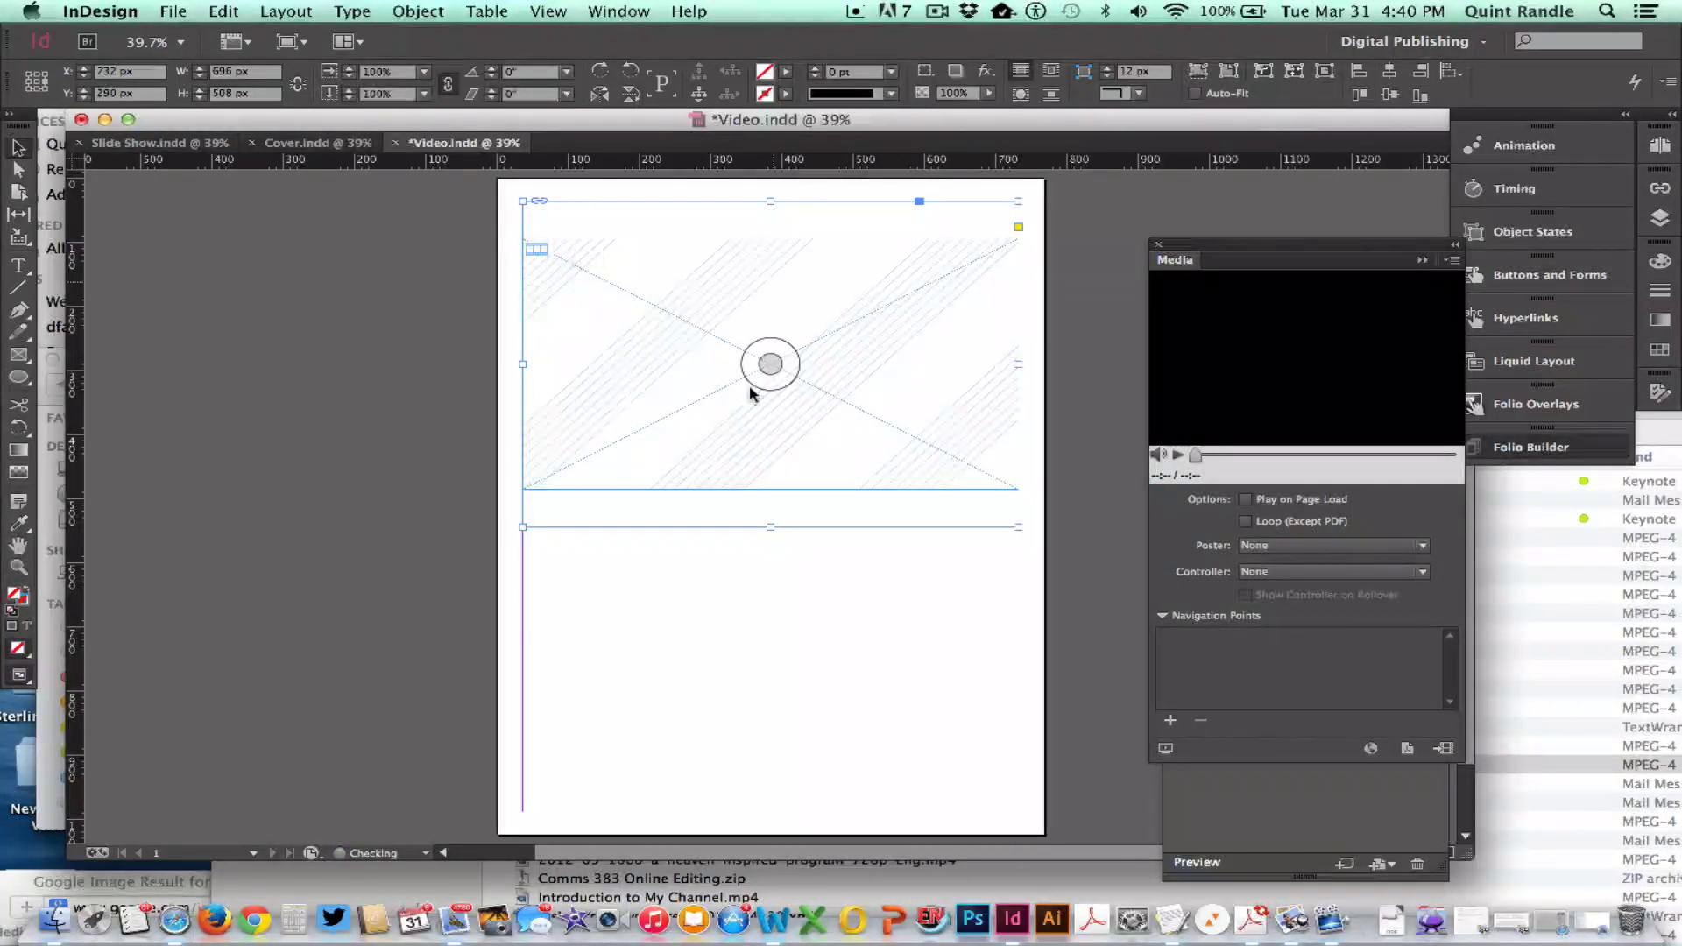
left_click(768, 508)
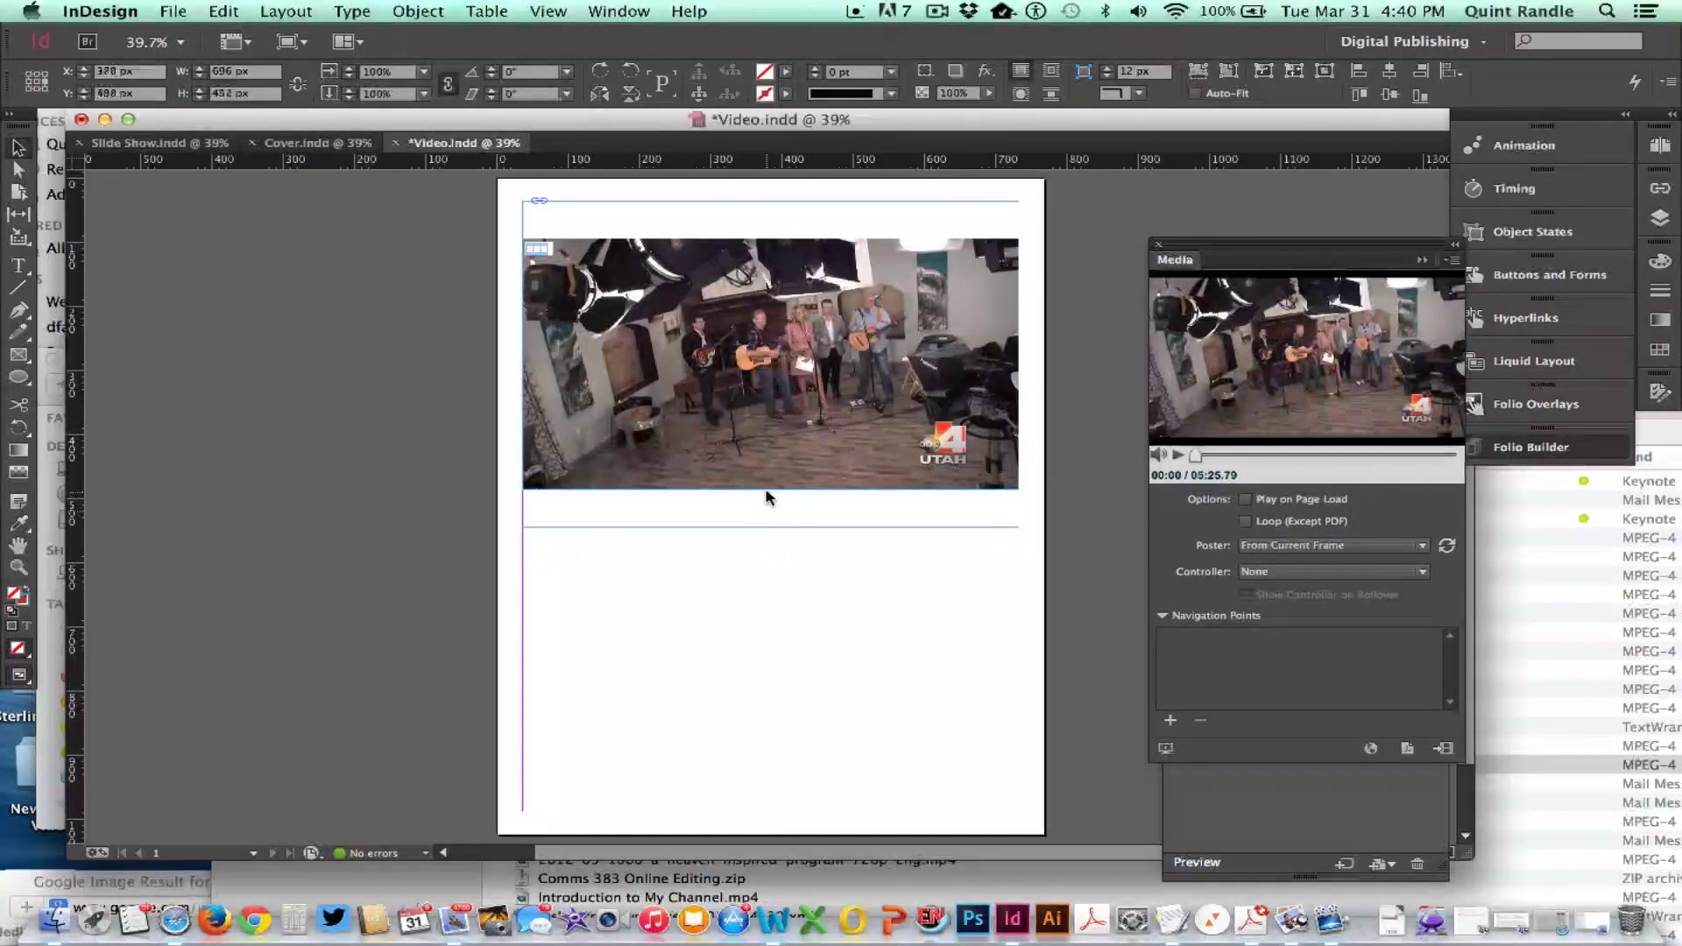
left_click(782, 229)
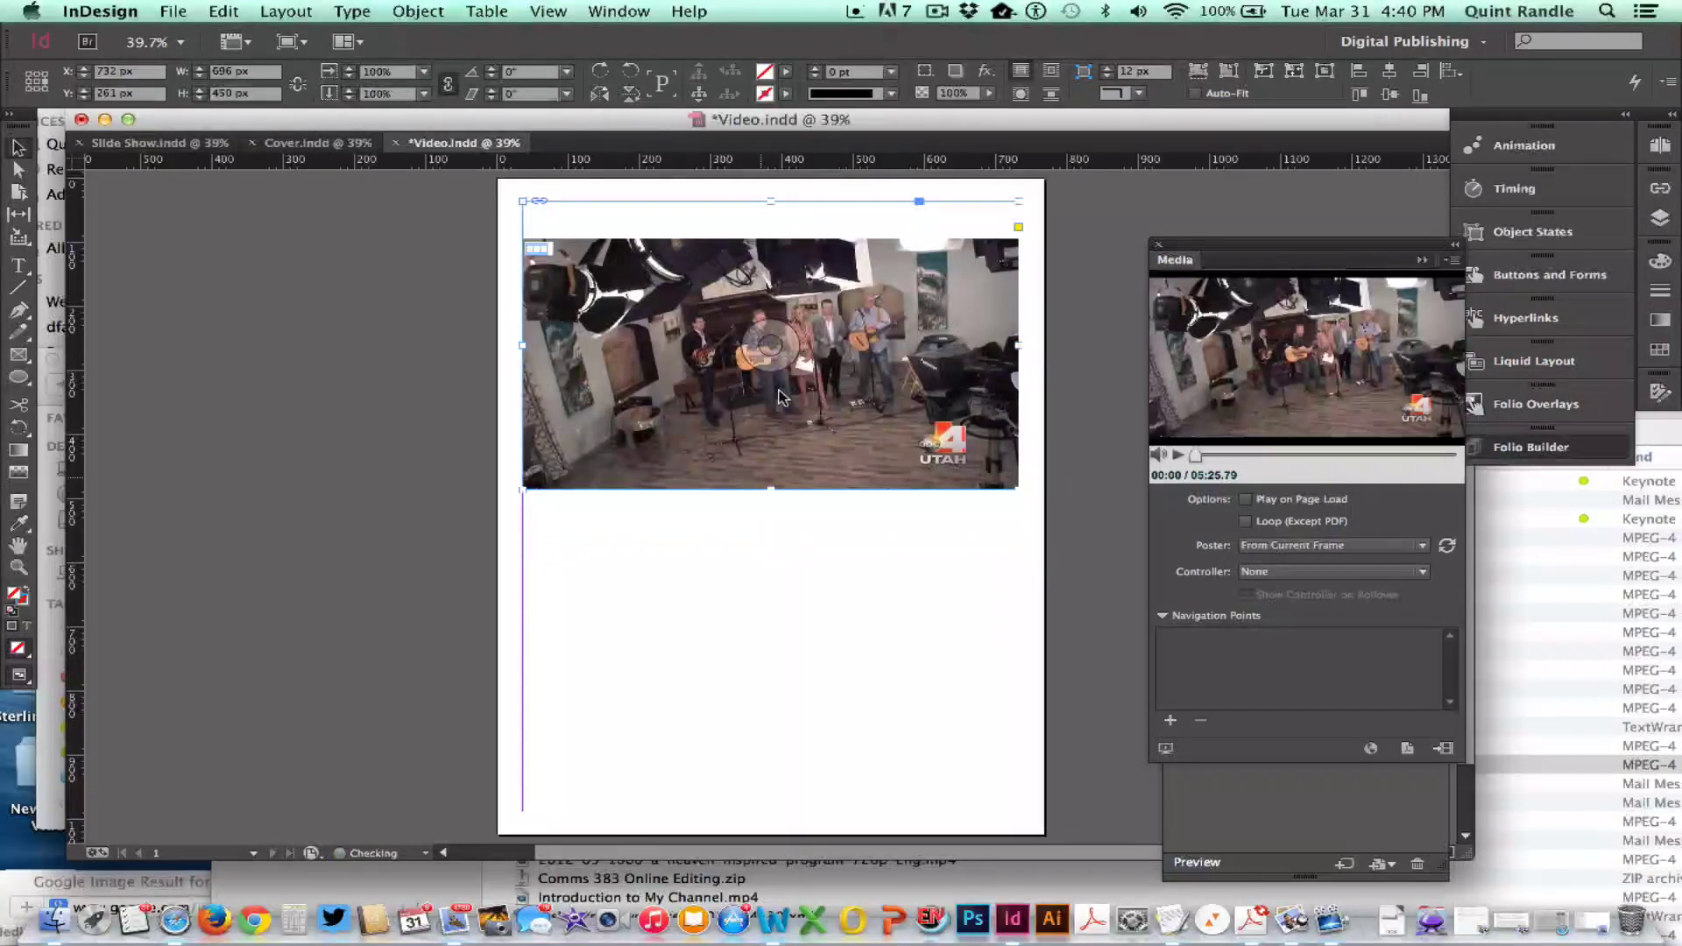
Step: Trim the empty space above the video and move it up to the top margin
left_click(770, 207)
left_click_drag(770, 229, 776, 246)
left_click(816, 596)
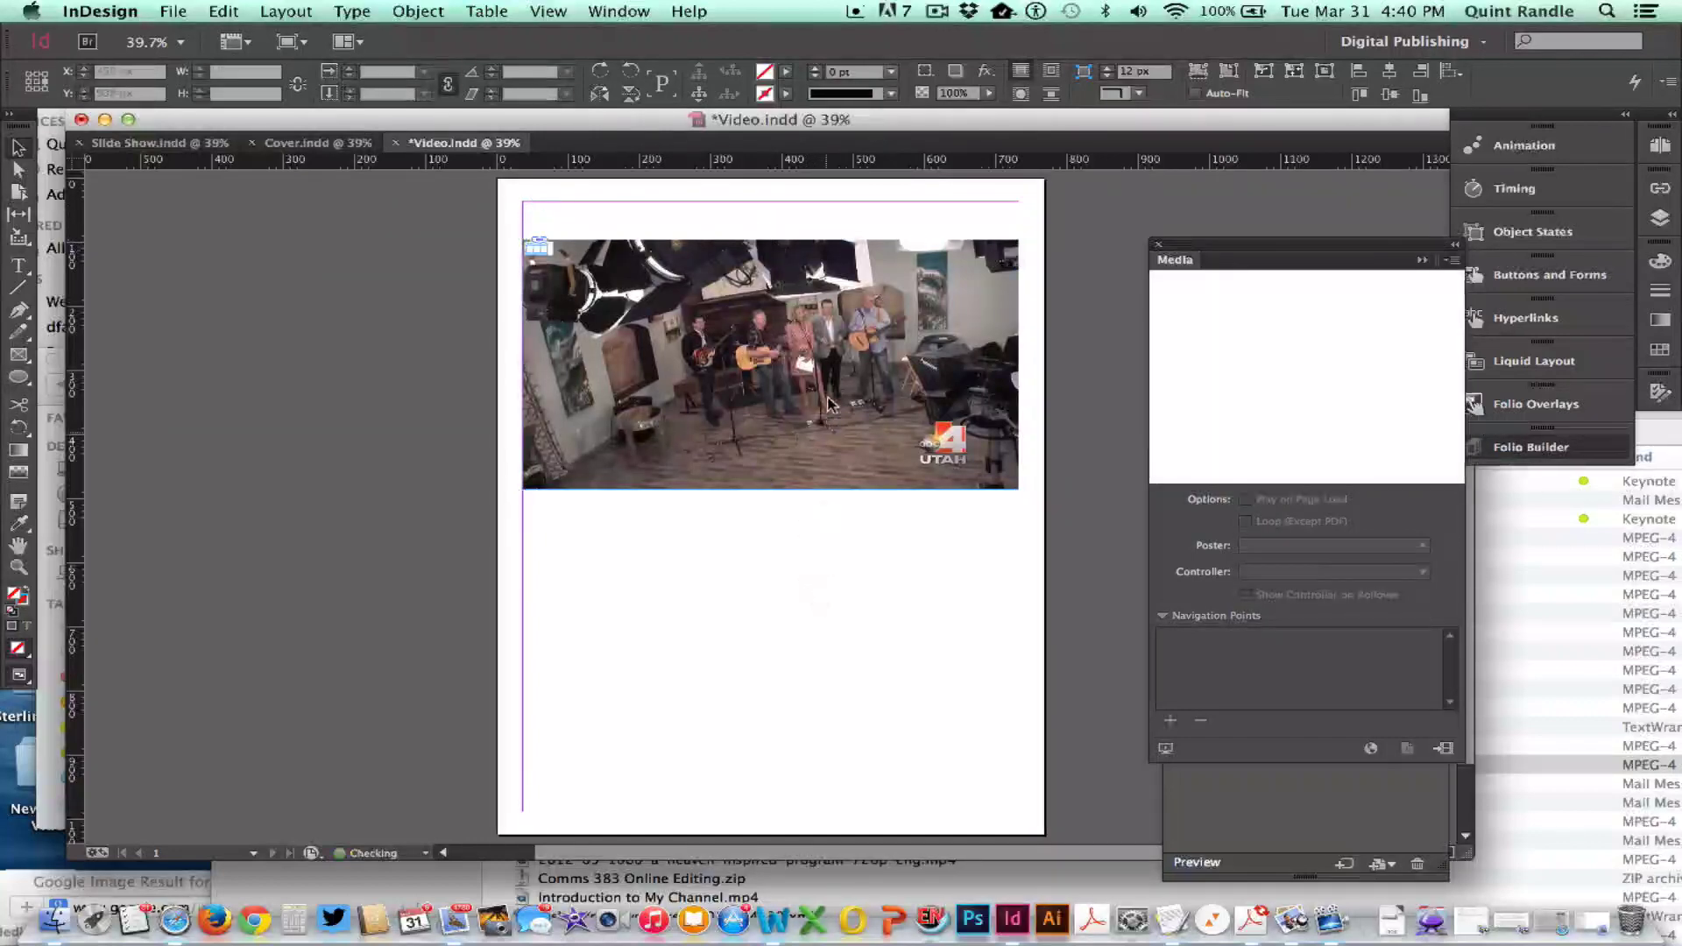
left_click(770, 363)
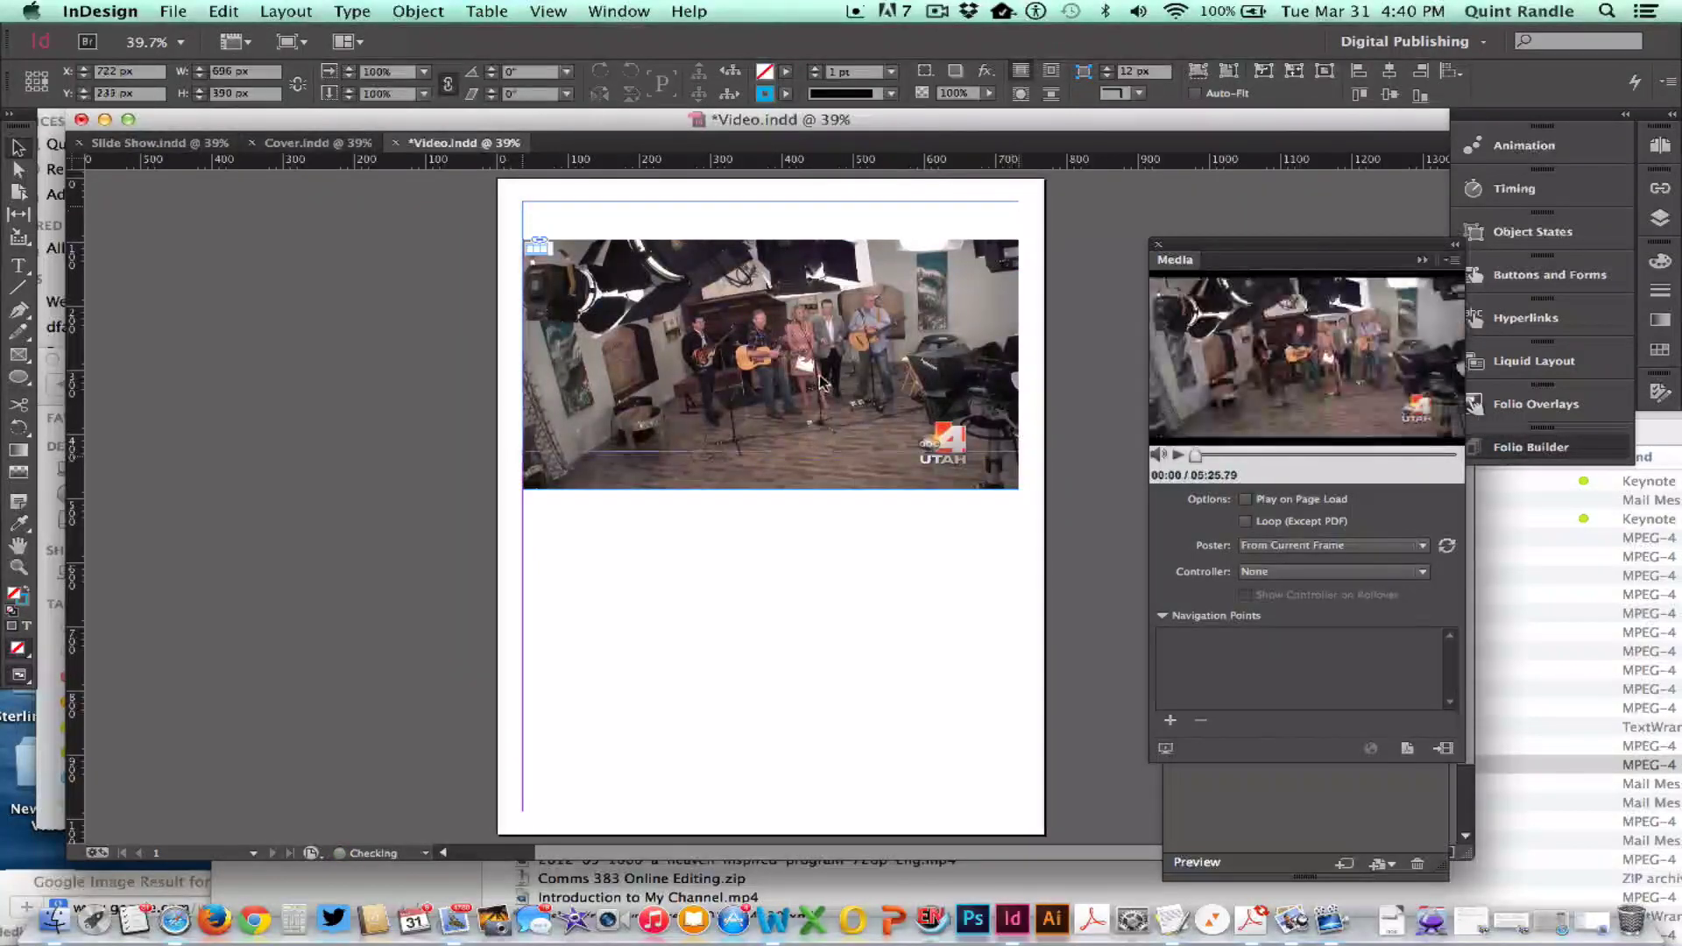
left_click_drag(815, 388, 818, 350)
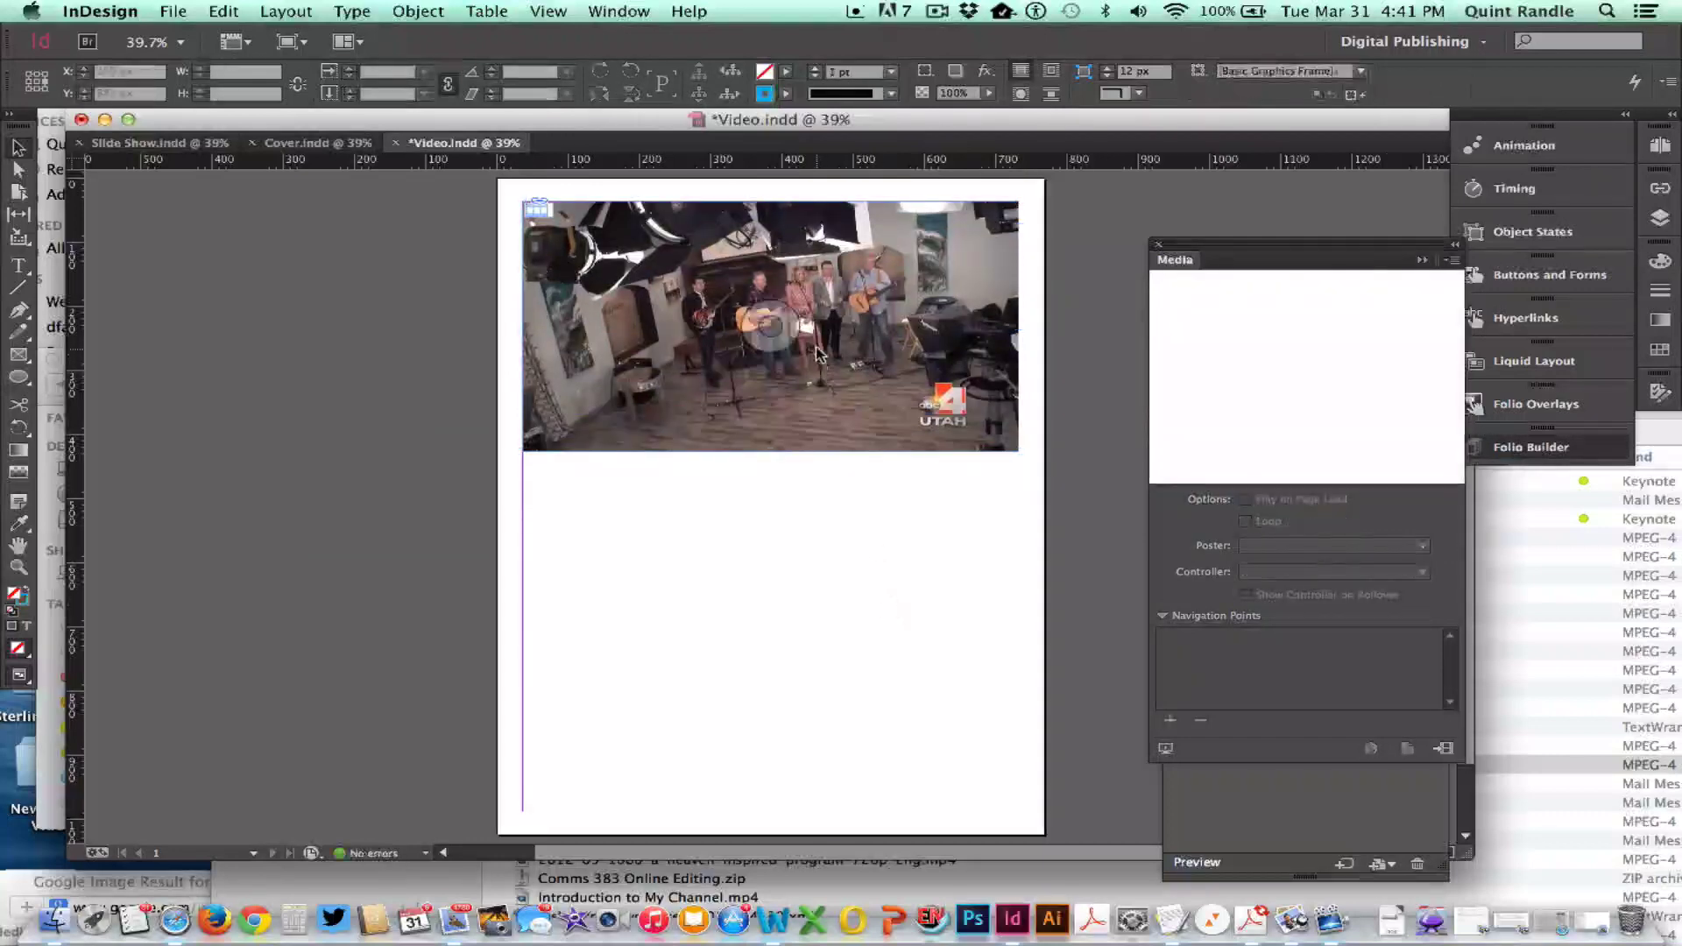
Step: Reopen the Media panel for the placed video via Window > Interactive > Media
left_click(1160, 246)
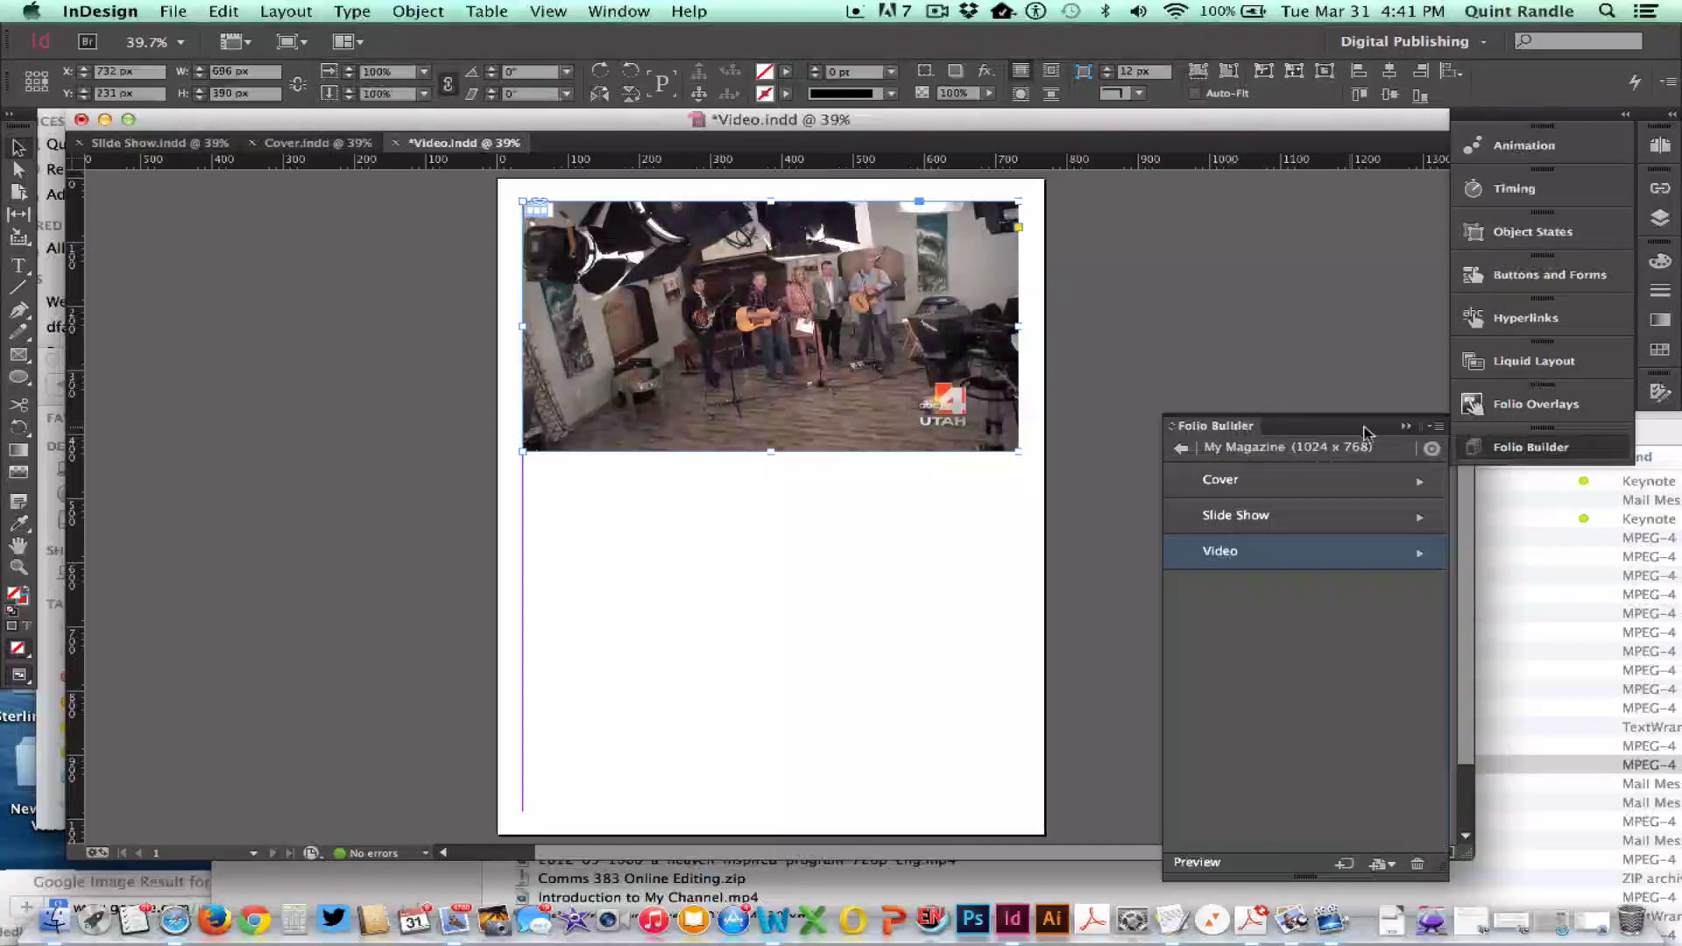
left_click(1405, 428)
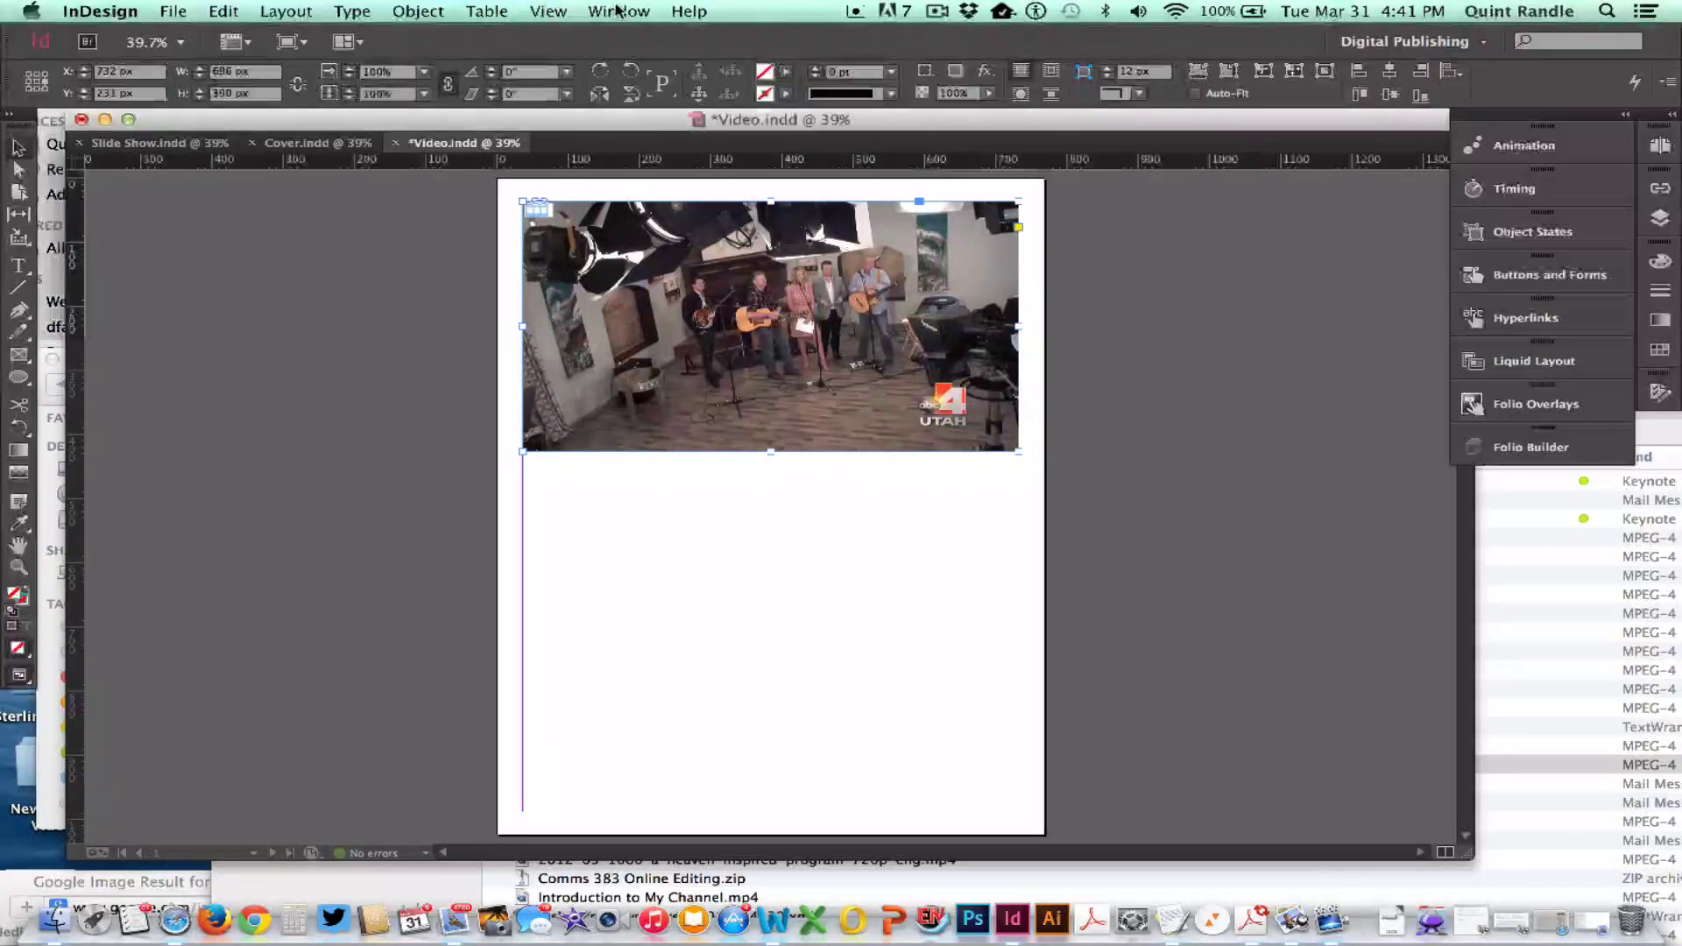
left_click(618, 10)
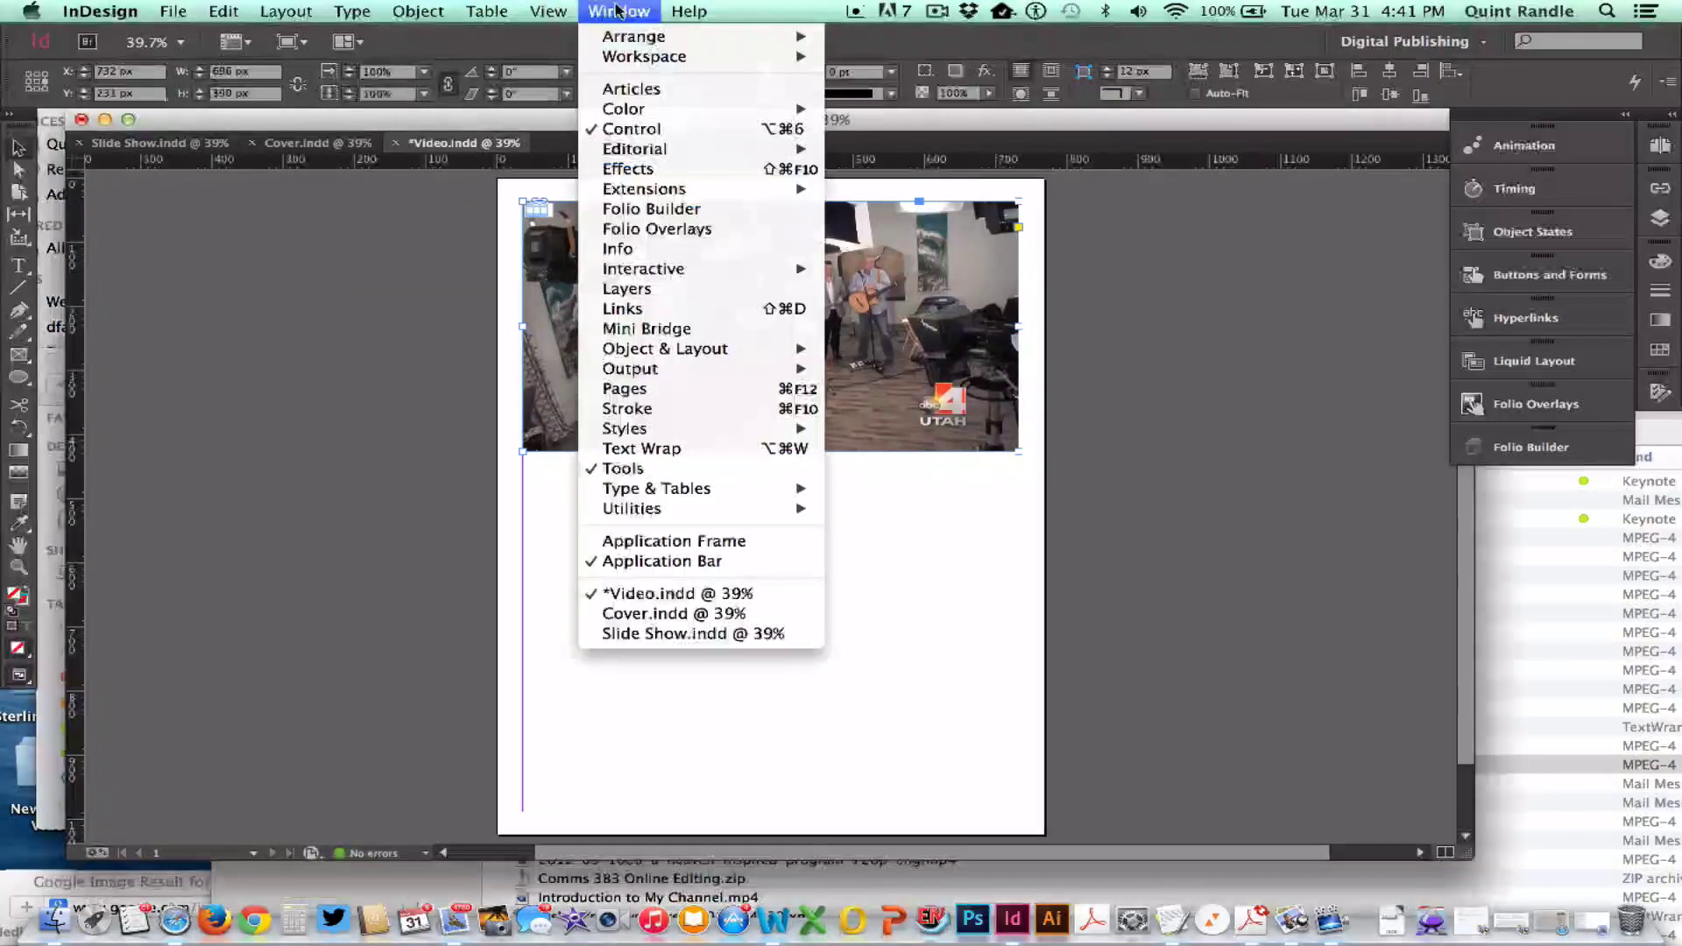
mouse_move(646, 269)
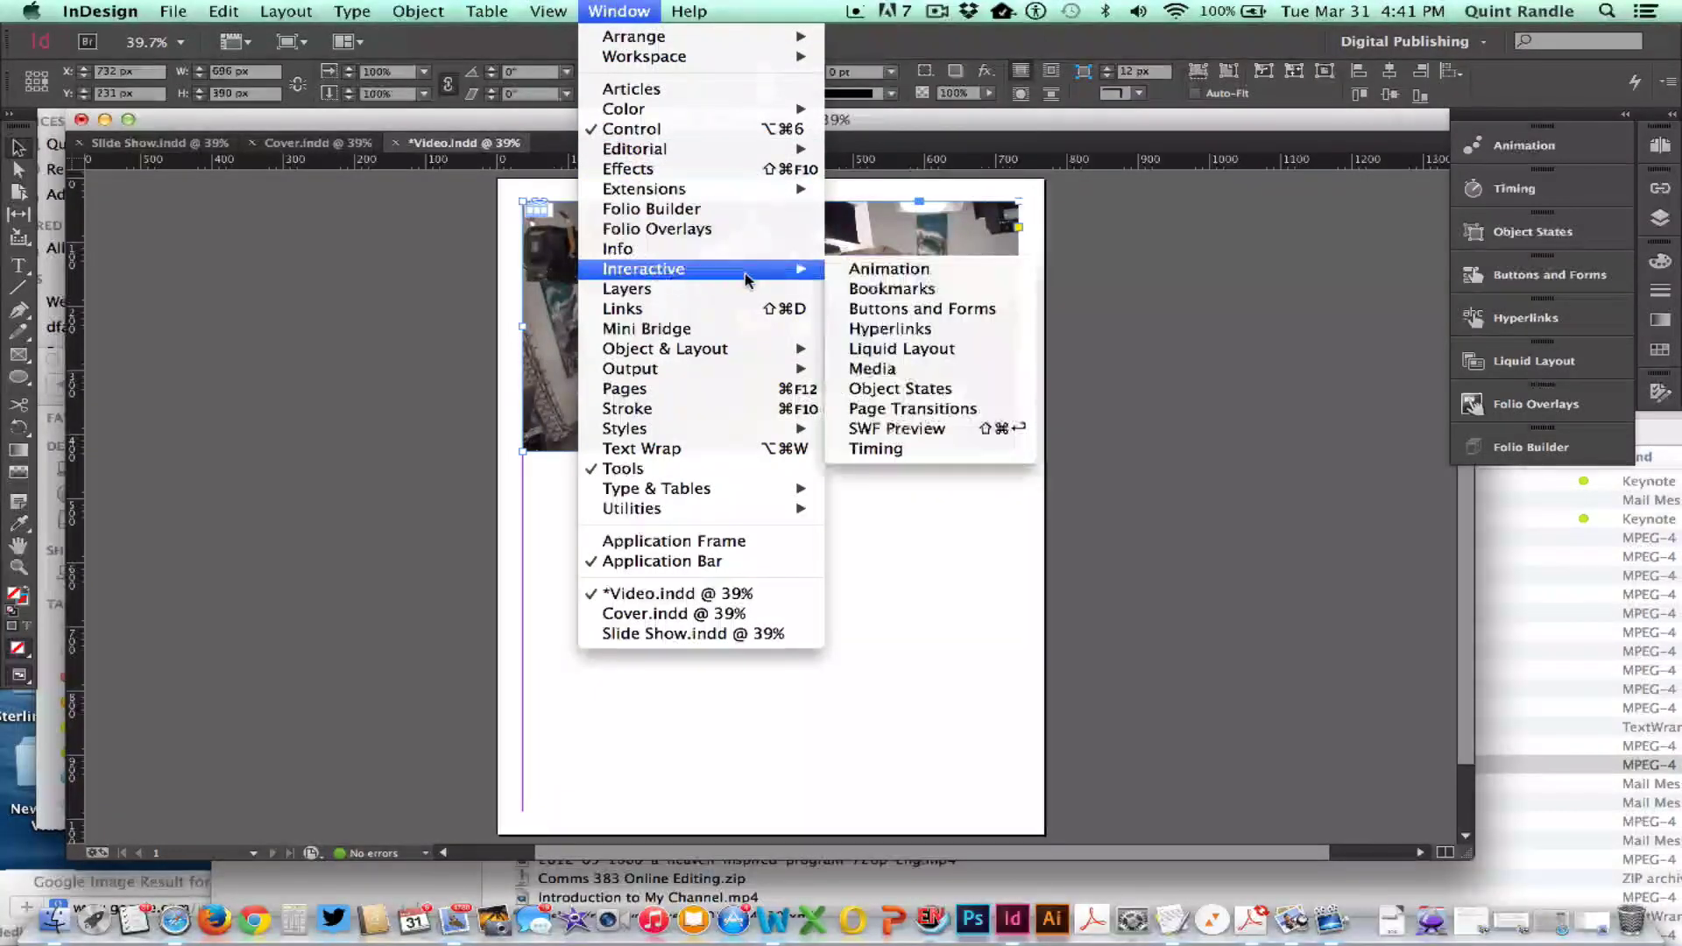
left_click(900, 368)
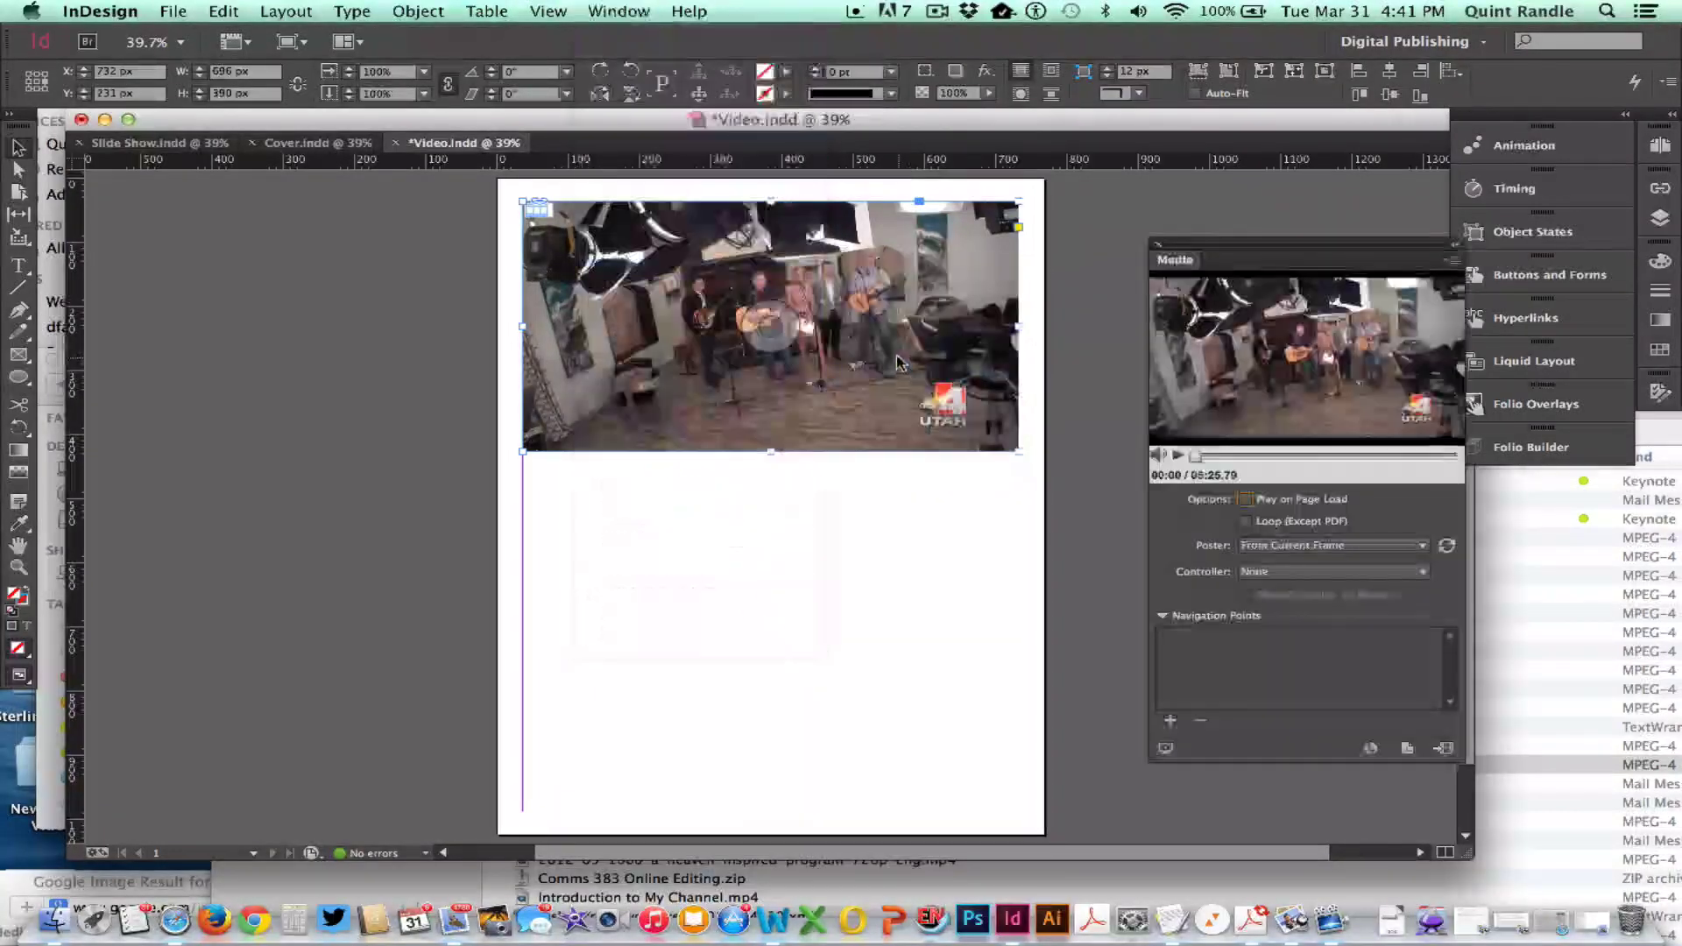
Step: Scrub the preview to 03:22.09 and set the poster to From Current Frame
left_click(1230, 455)
left_click(1177, 456)
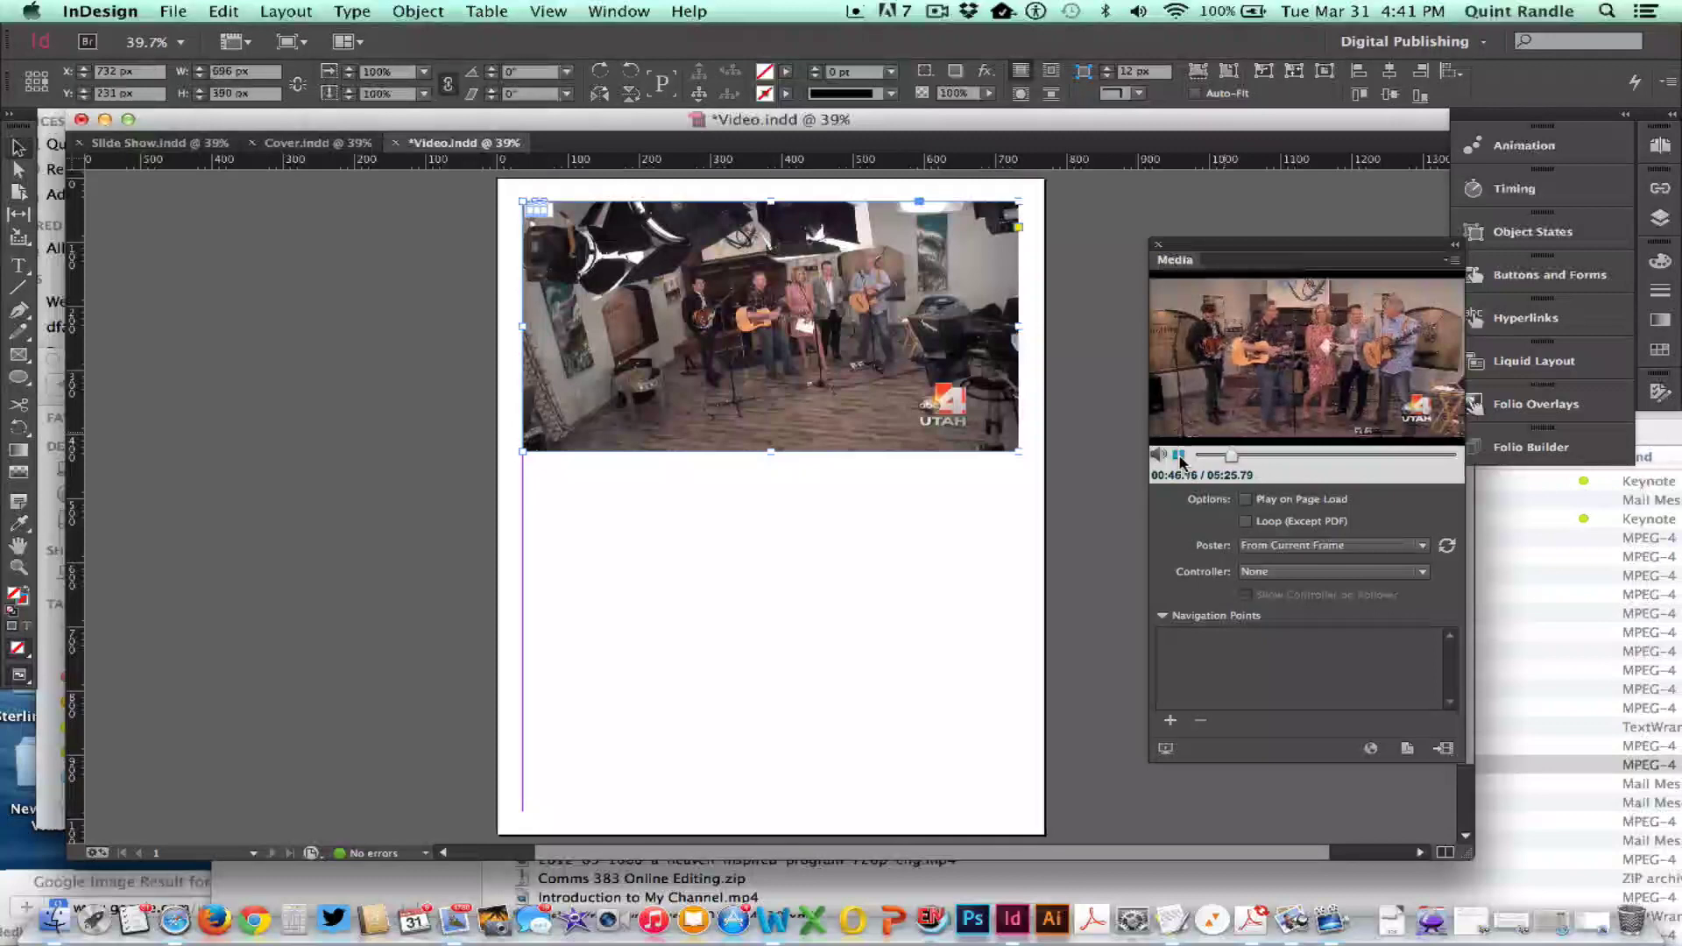
left_click(1230, 456)
left_click_drag(1228, 456, 1302, 456)
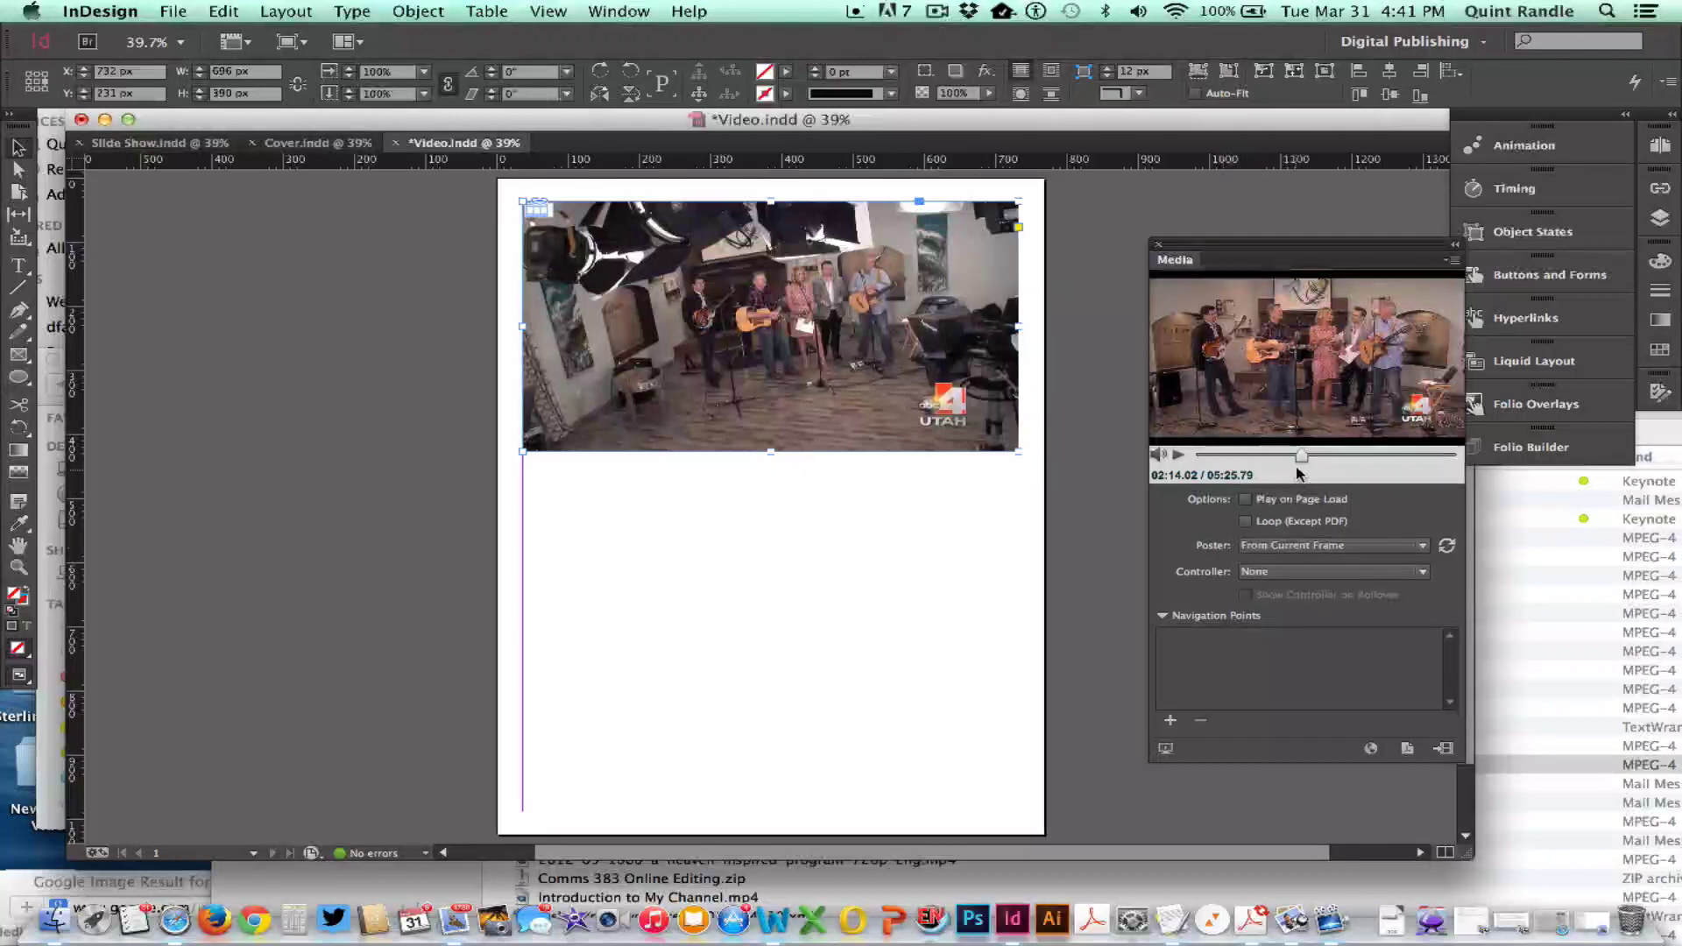
left_click_drag(1329, 452, 1357, 454)
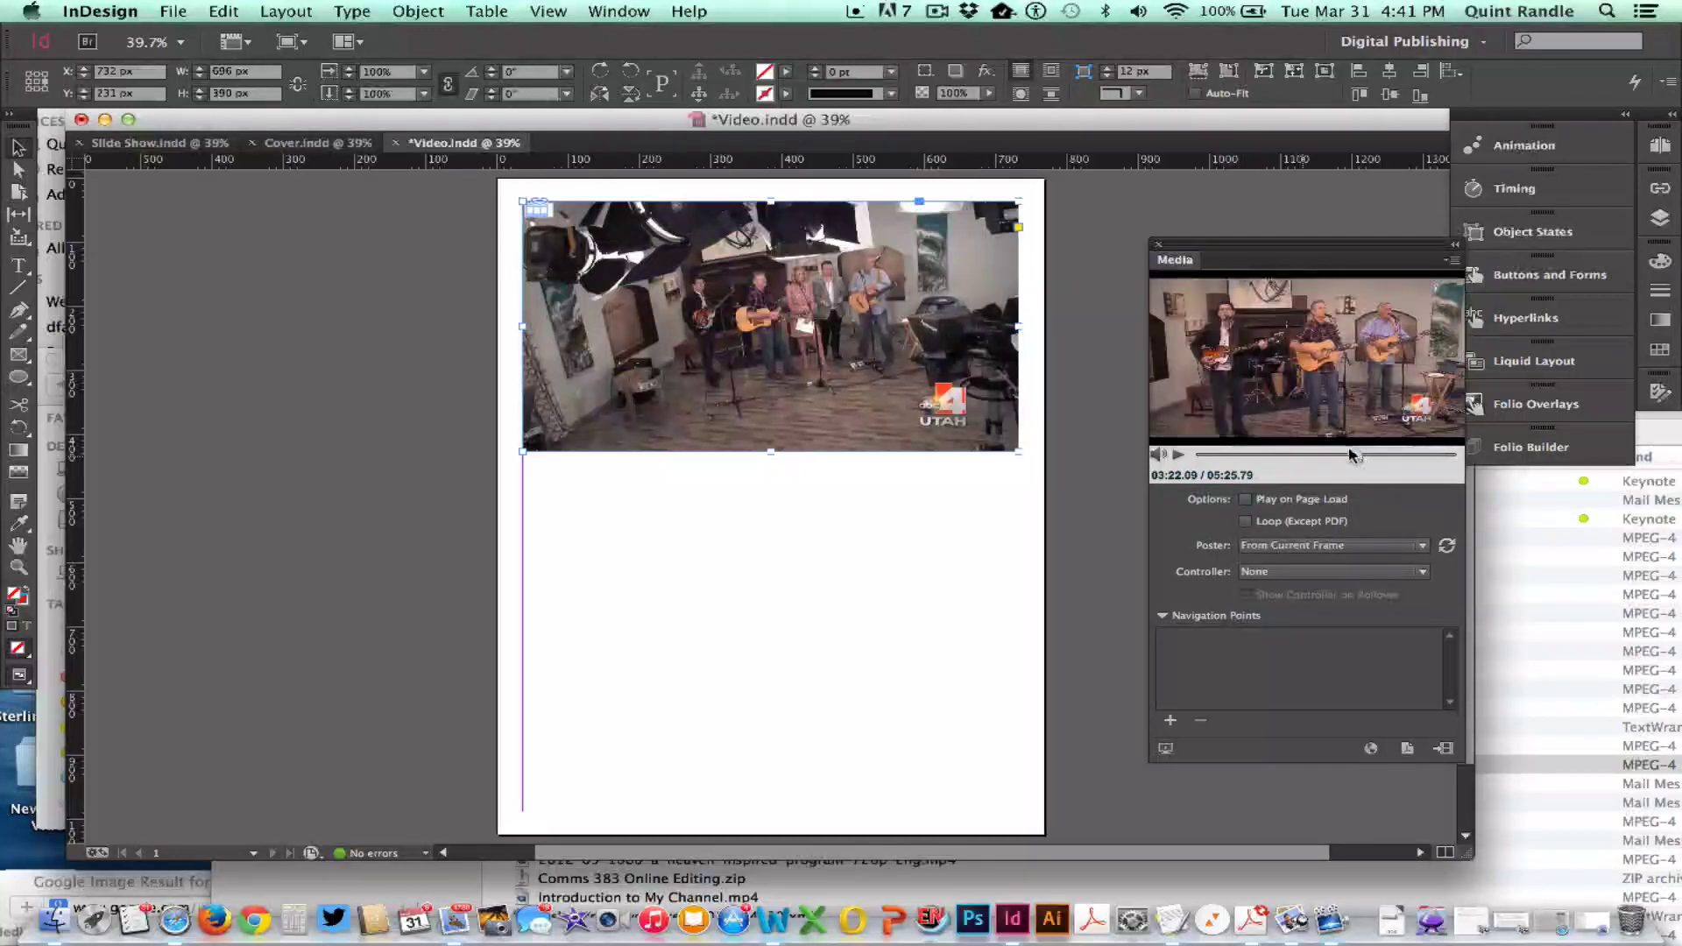
left_click(1283, 551)
left_click(1284, 609)
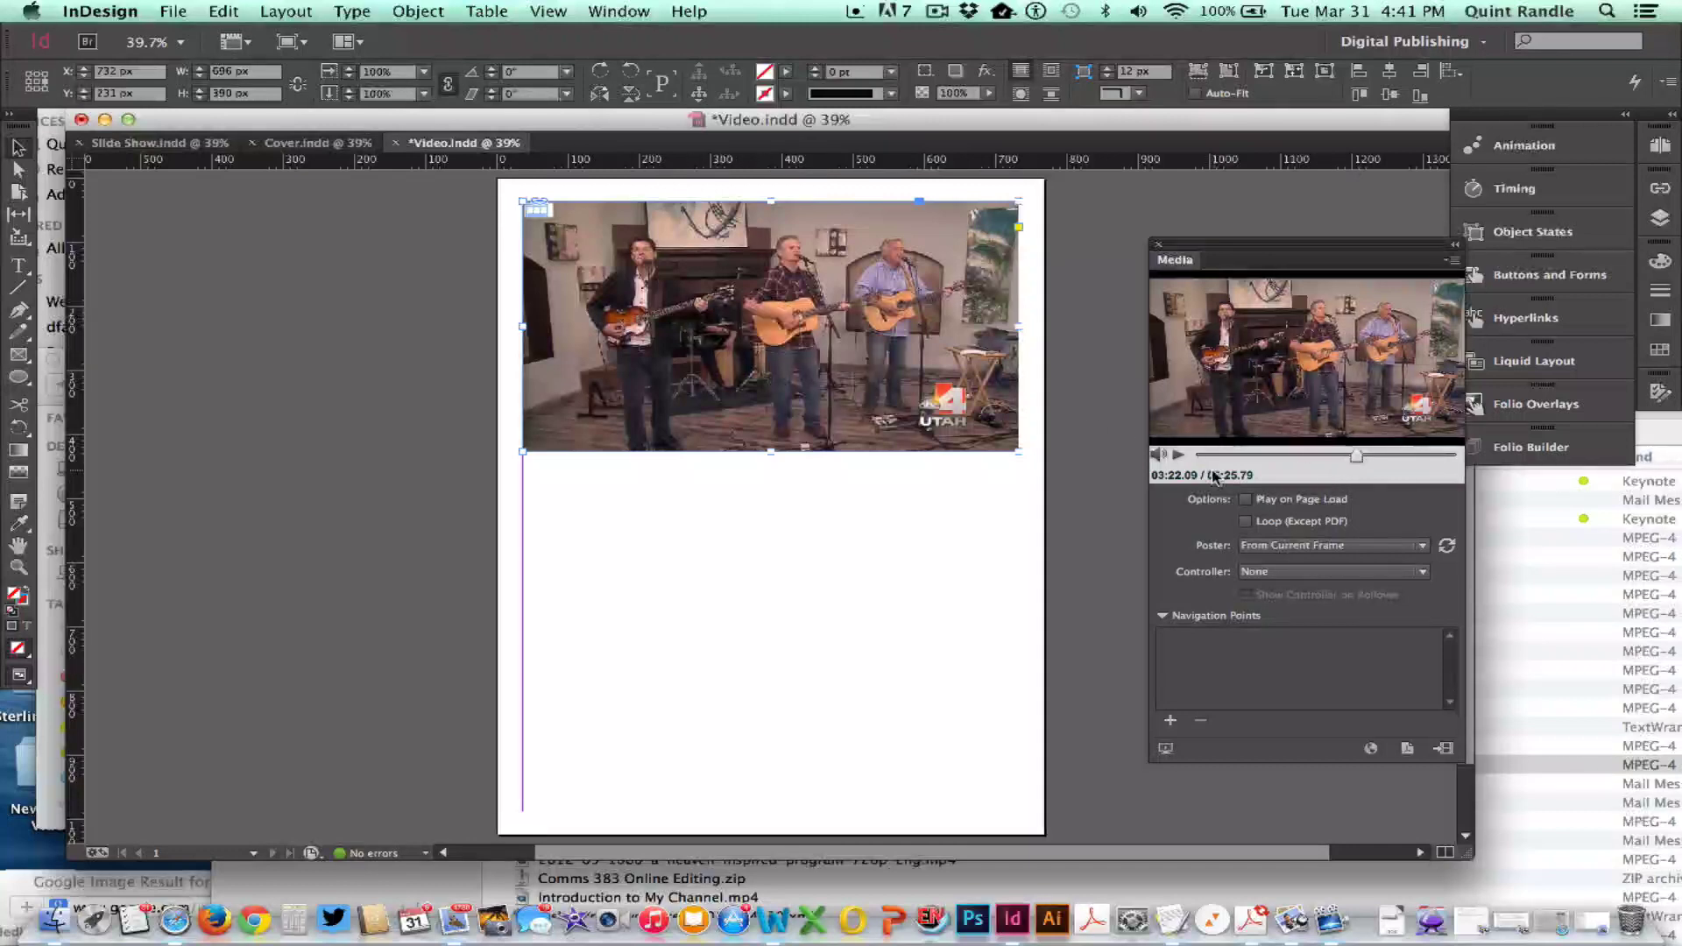
Step: Keep the current-frame poster, set the Controller to SkinOverAll, and close the Media panel
left_click(1309, 545)
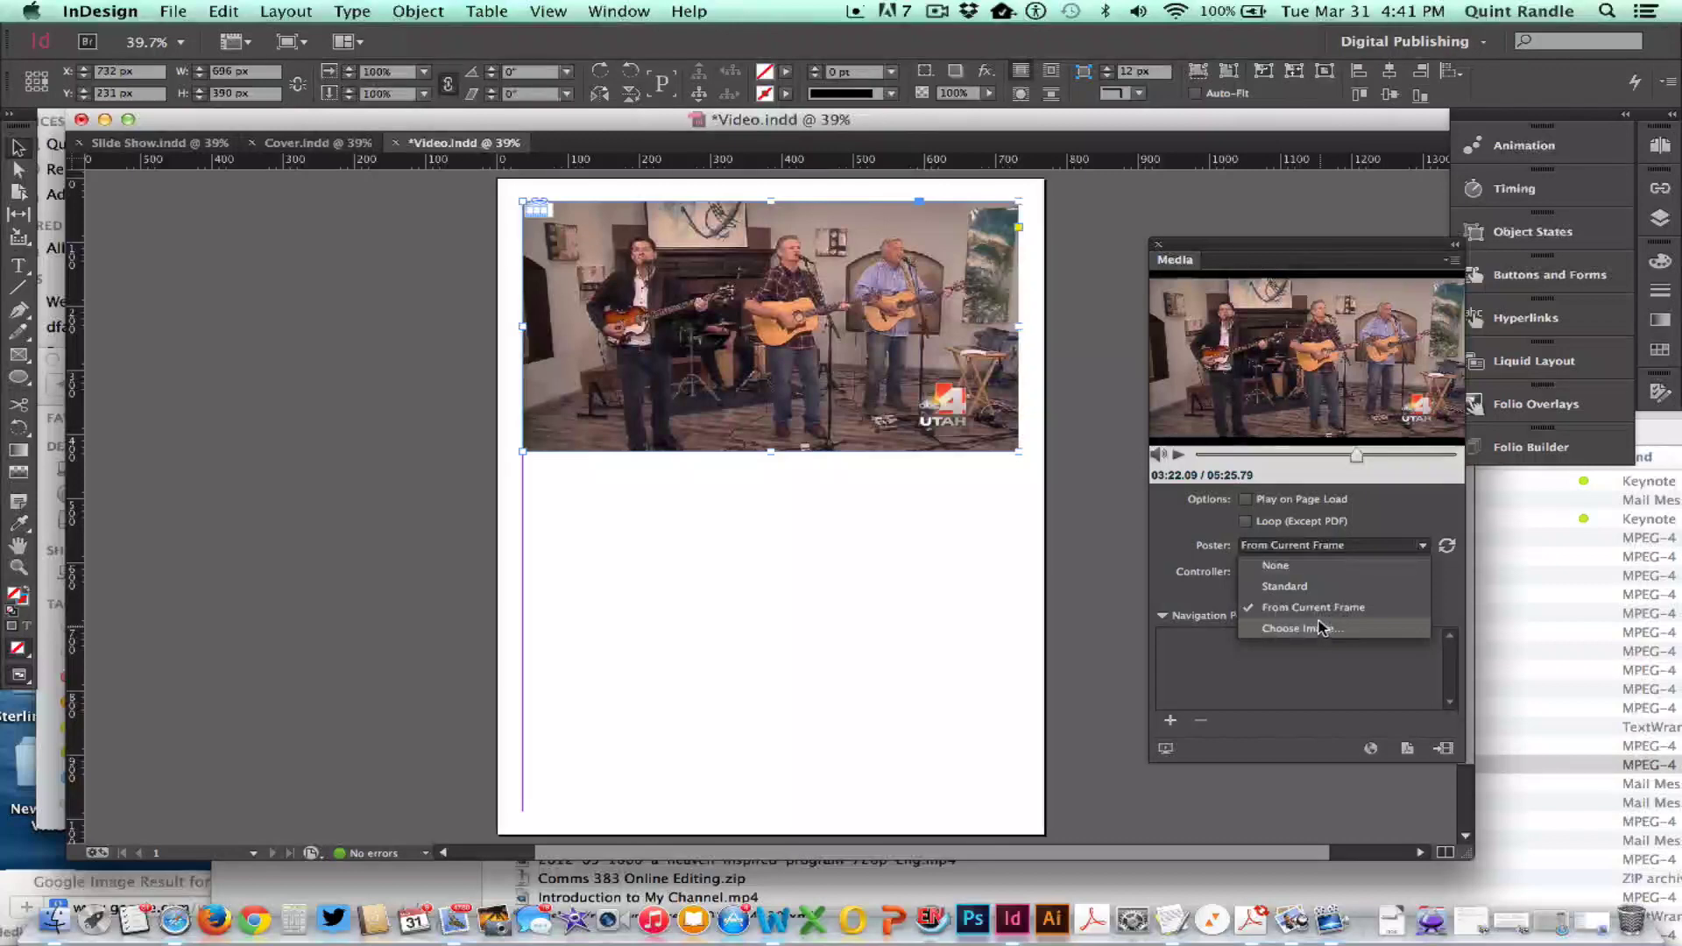
left_click(1306, 549)
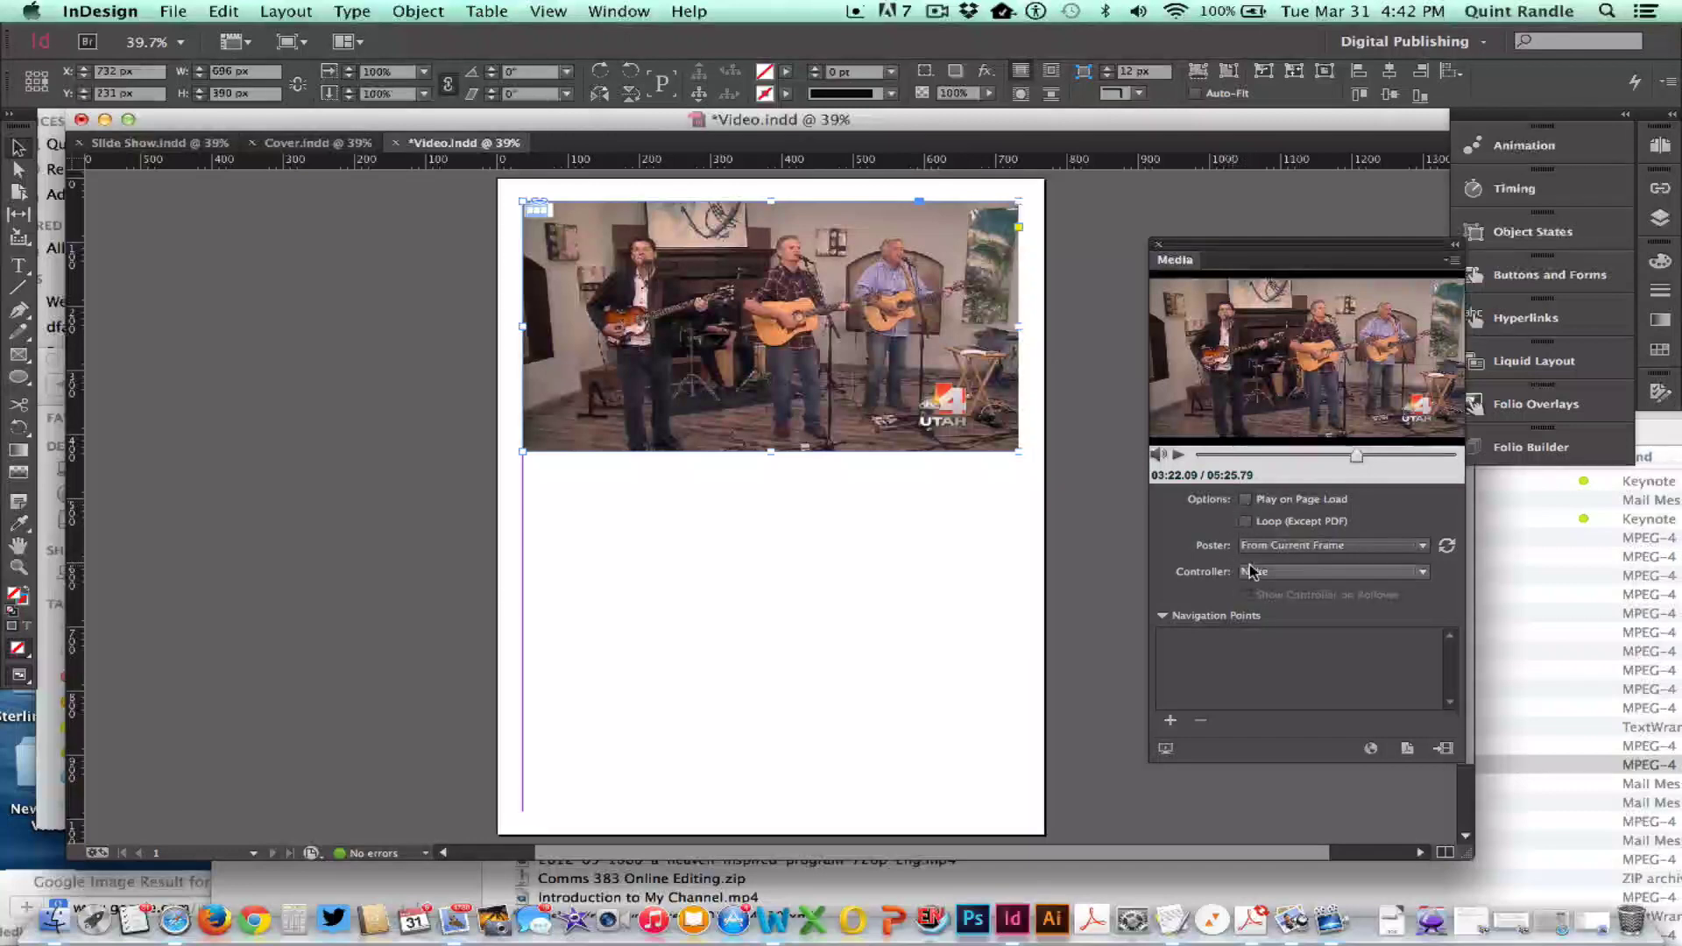
left_click(1277, 573)
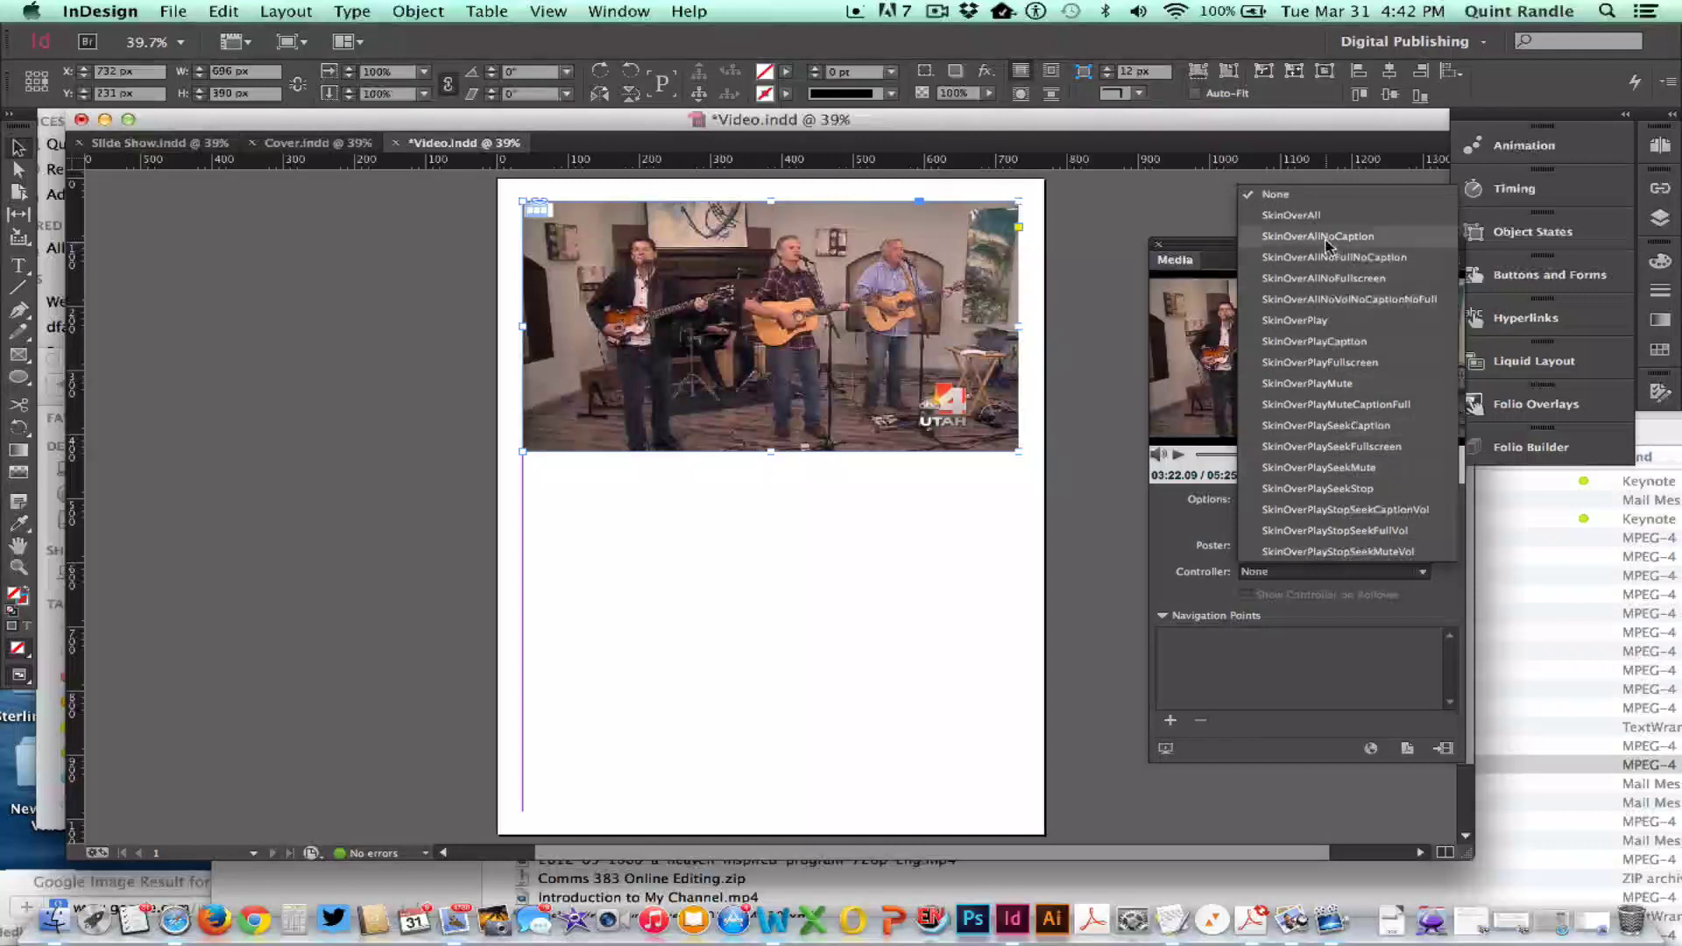
left_click(1292, 215)
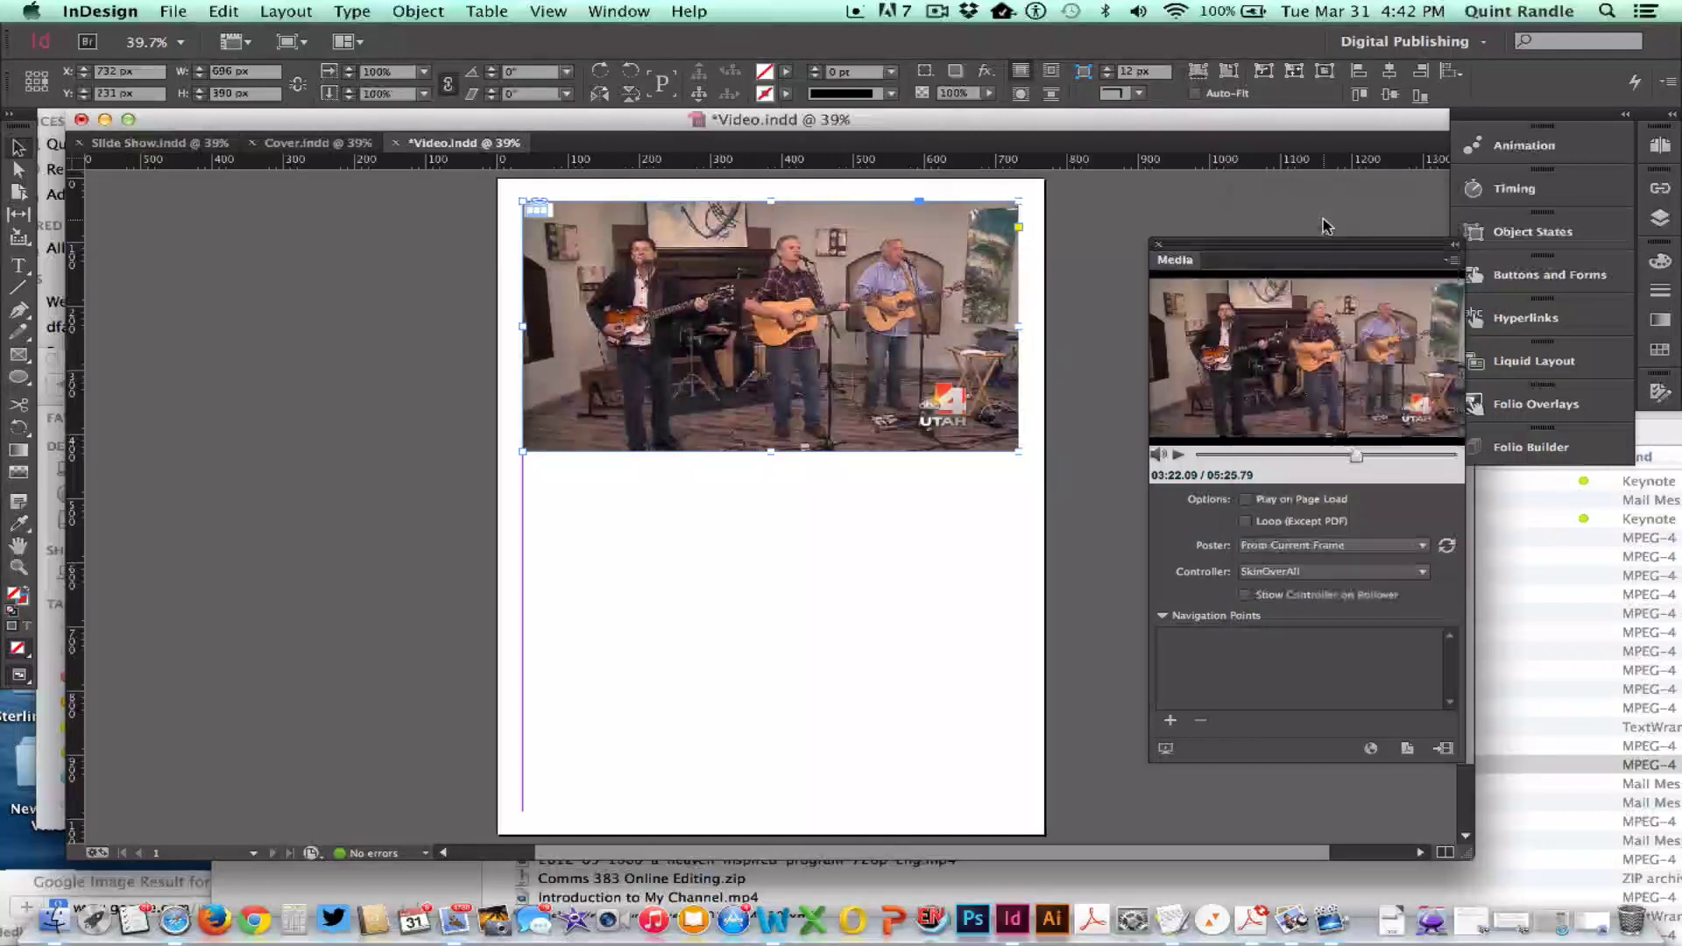
left_click(1300, 578)
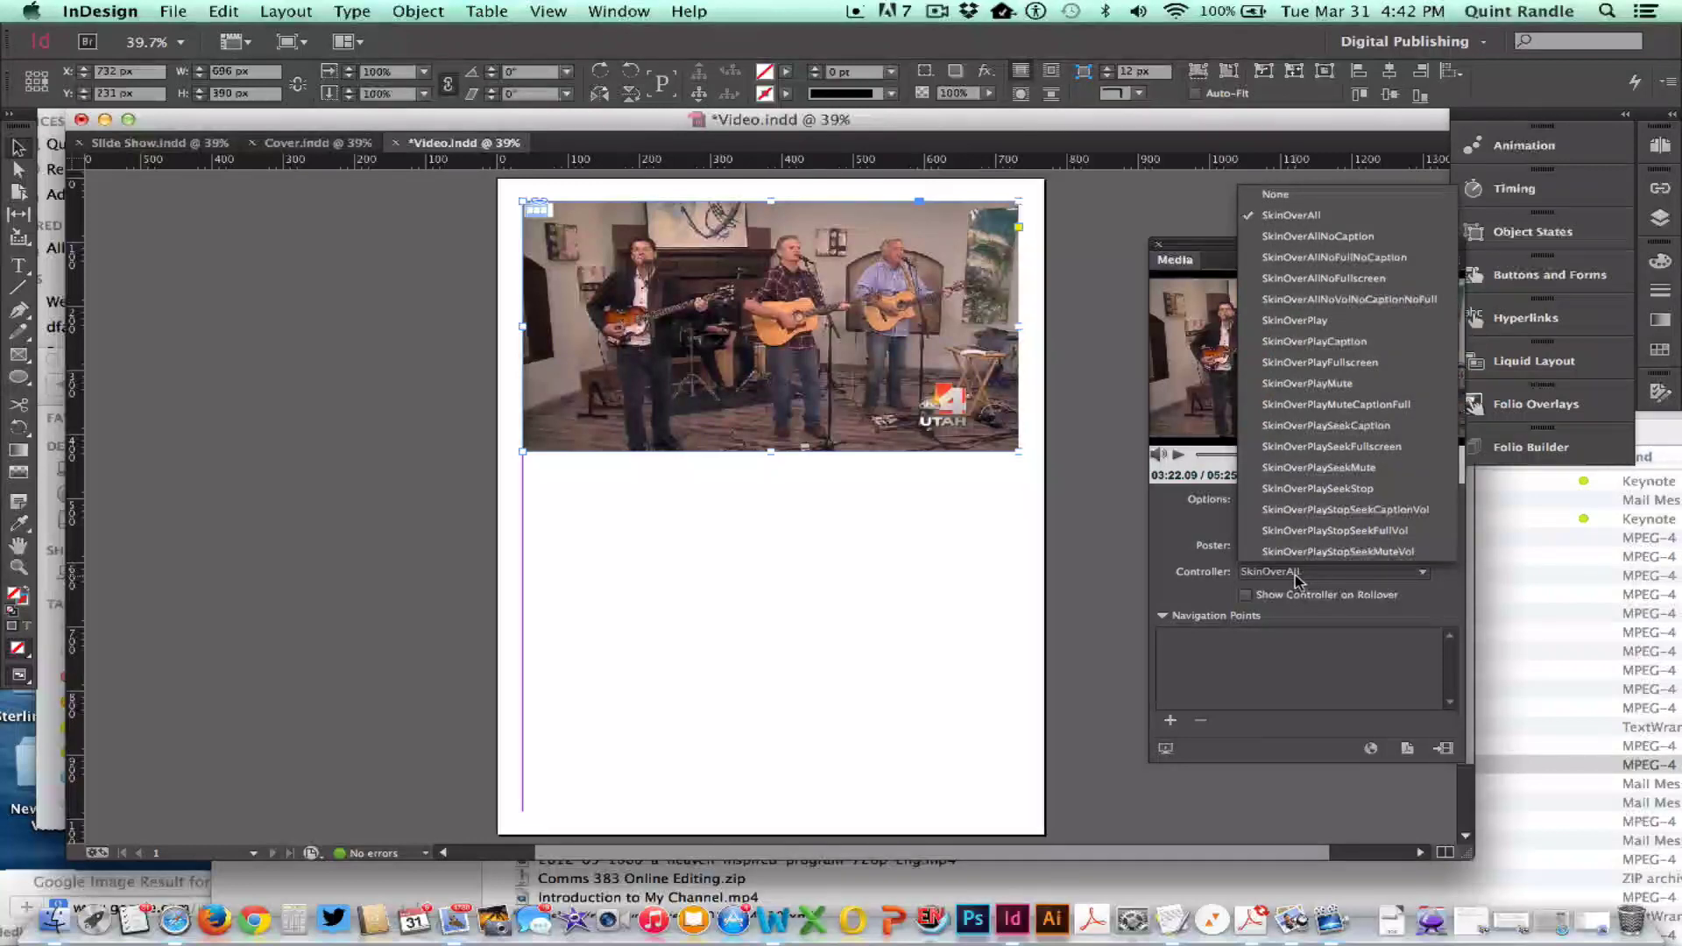
left_click(1297, 578)
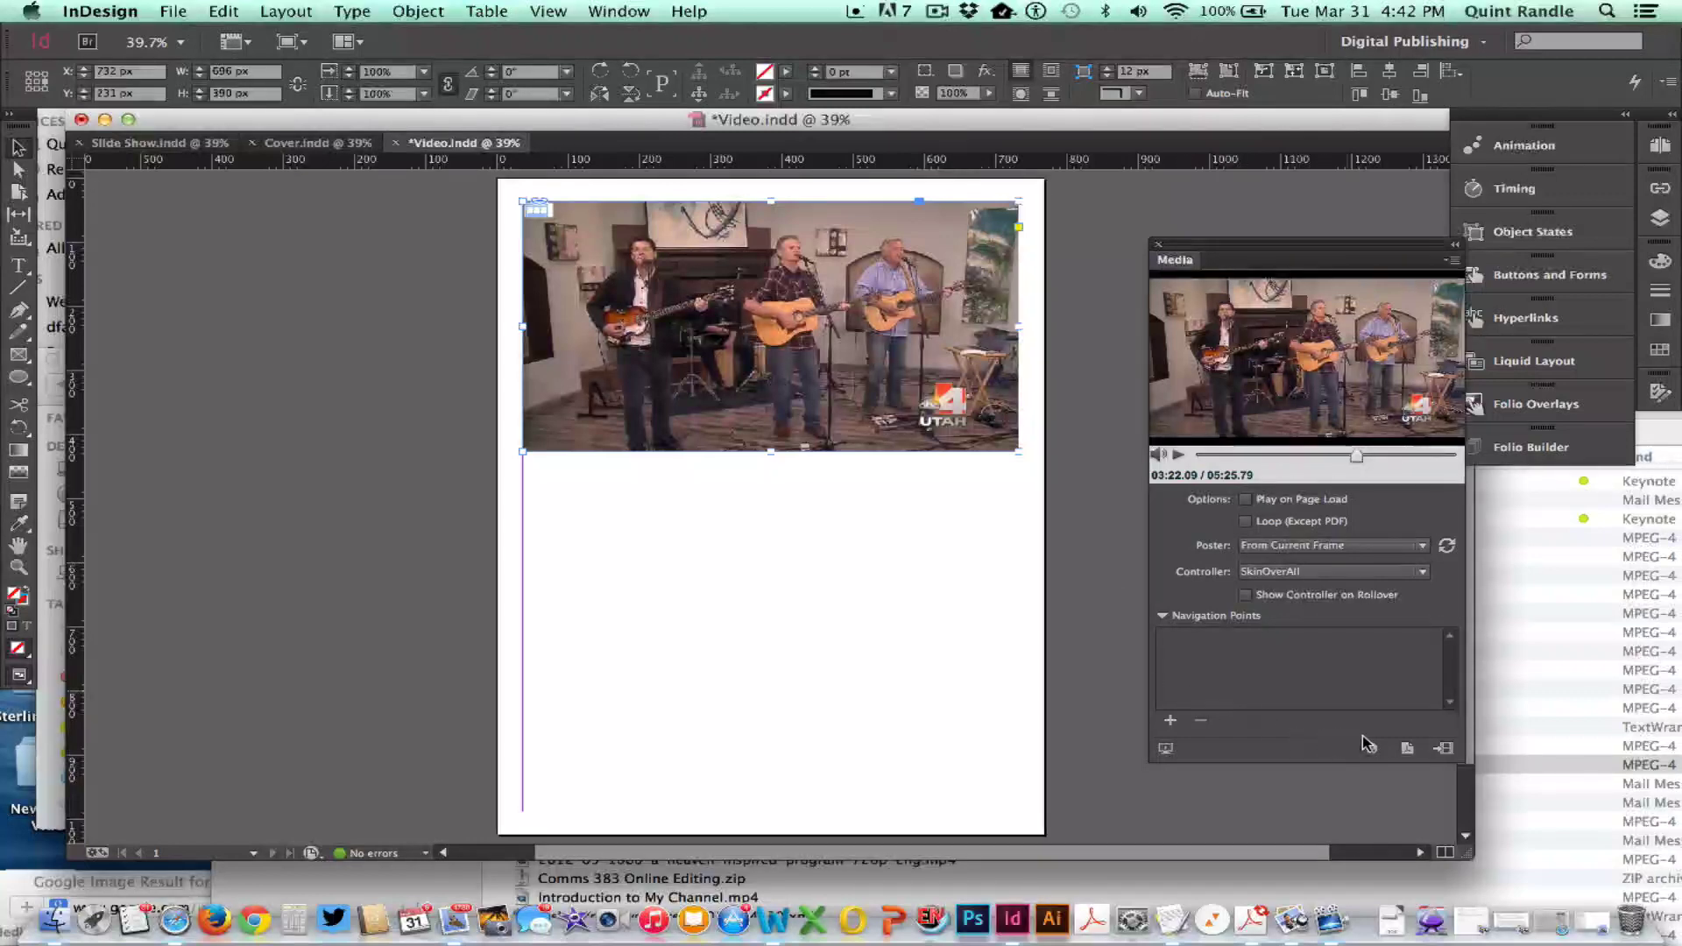
left_click(1159, 248)
Step: Save Video.indd, then open the My Magazine folio in Folio Builder and select the Video article
key("super+s")
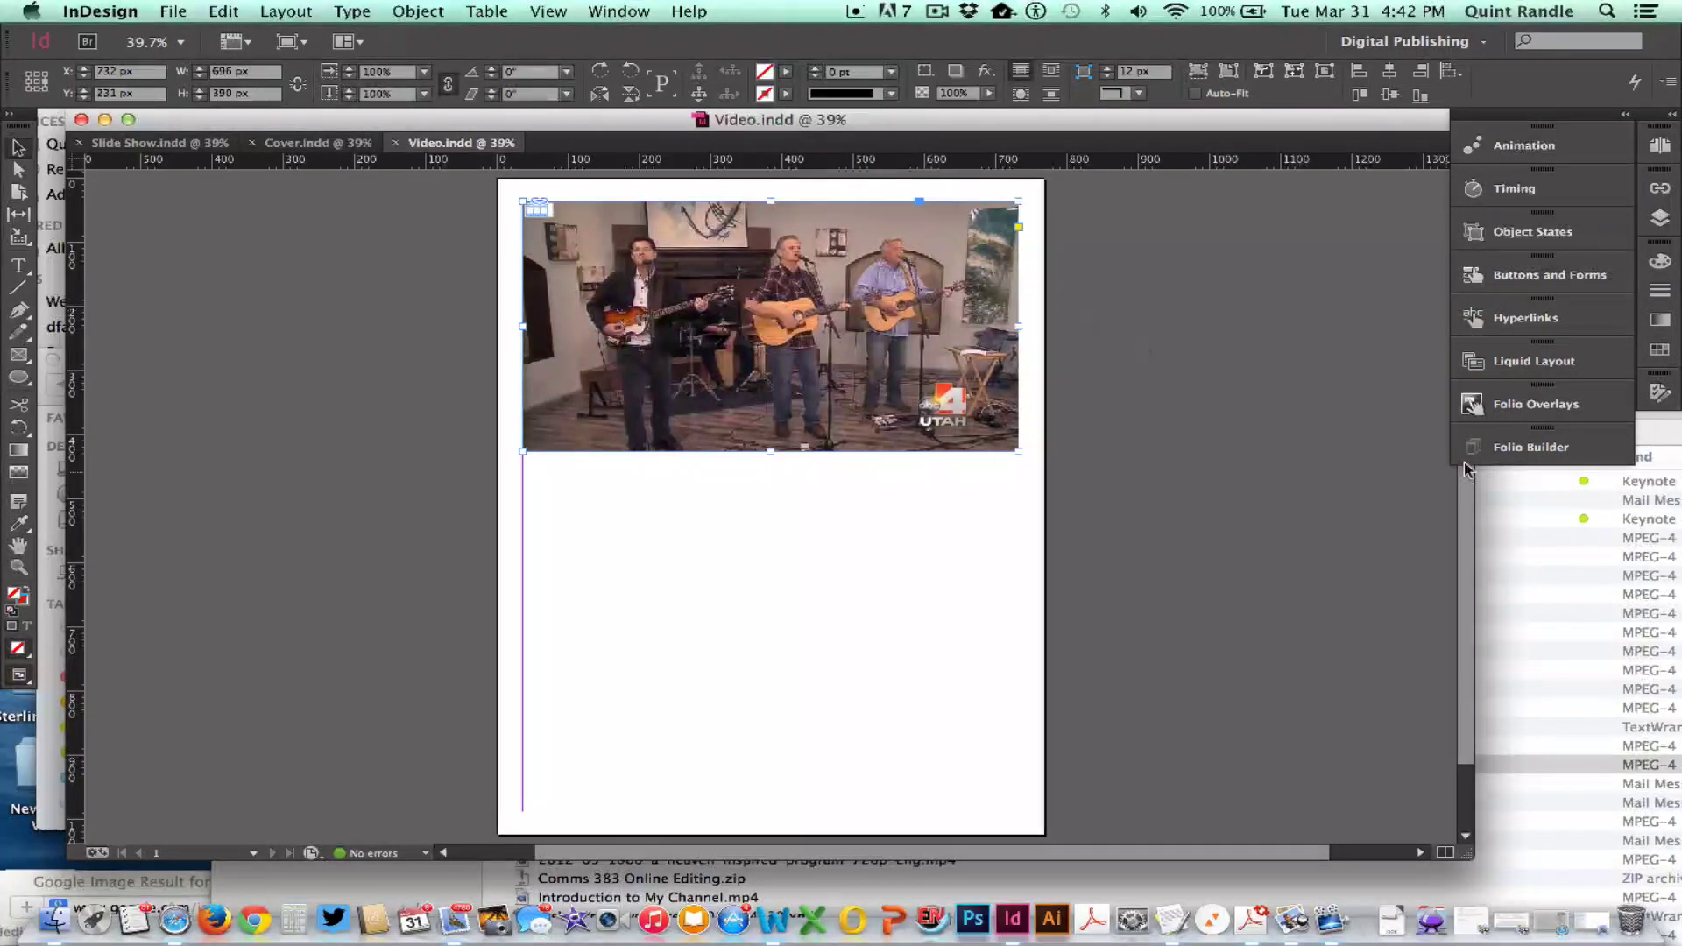
left_click(1528, 456)
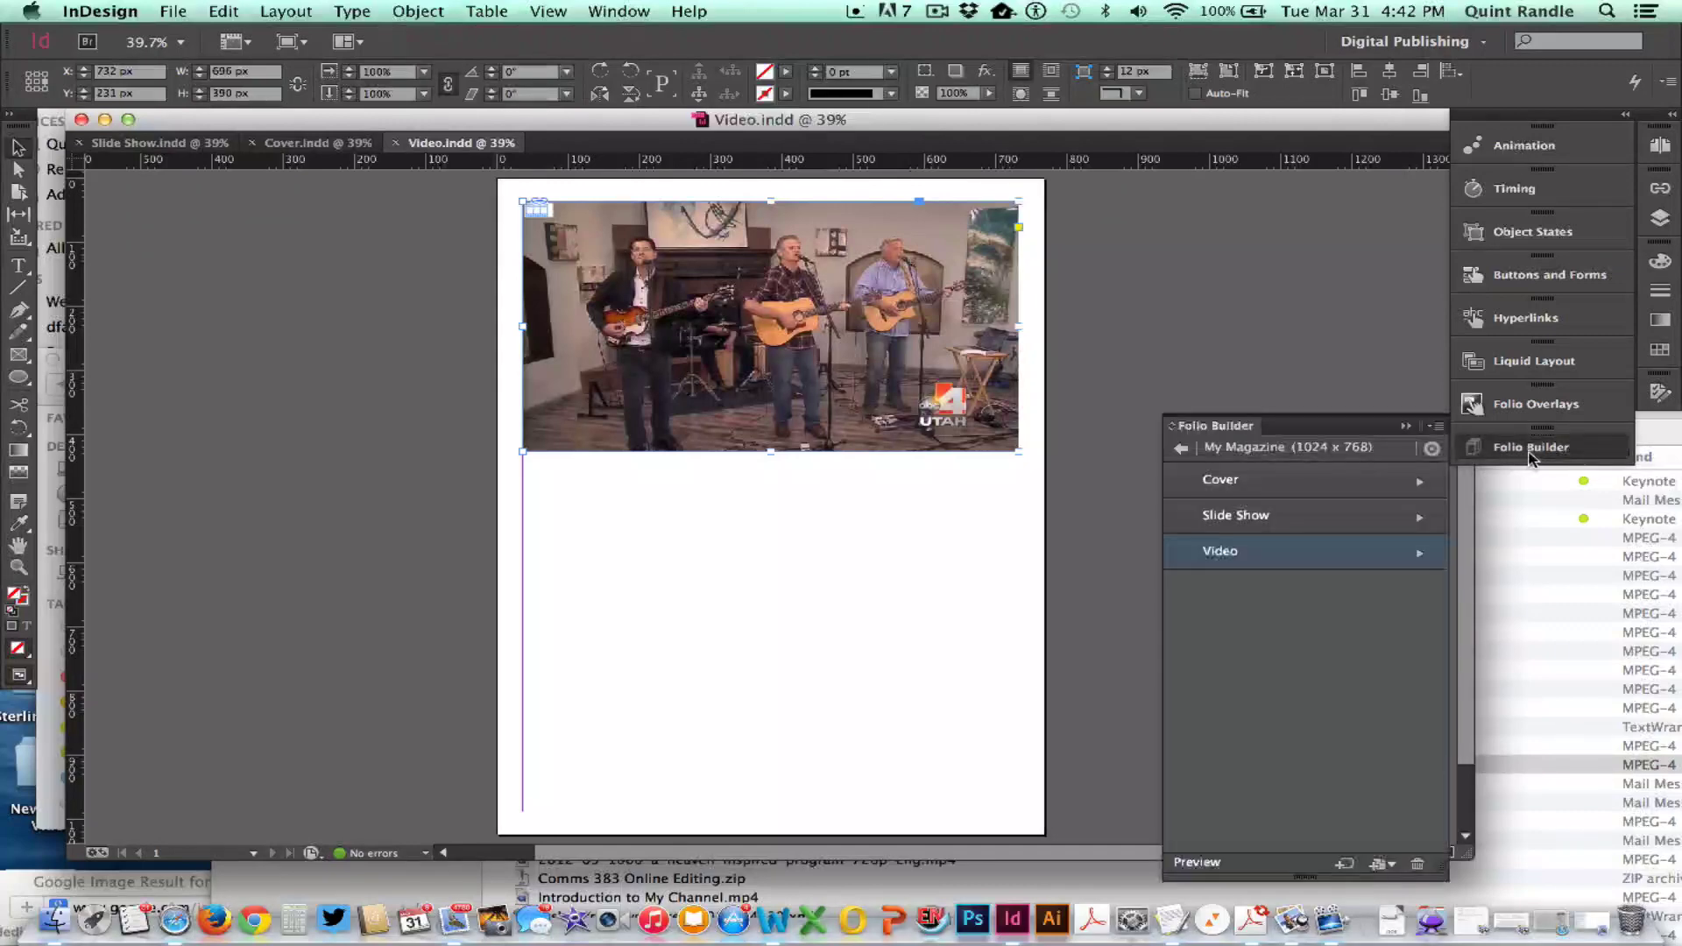
mouse_move(1252, 558)
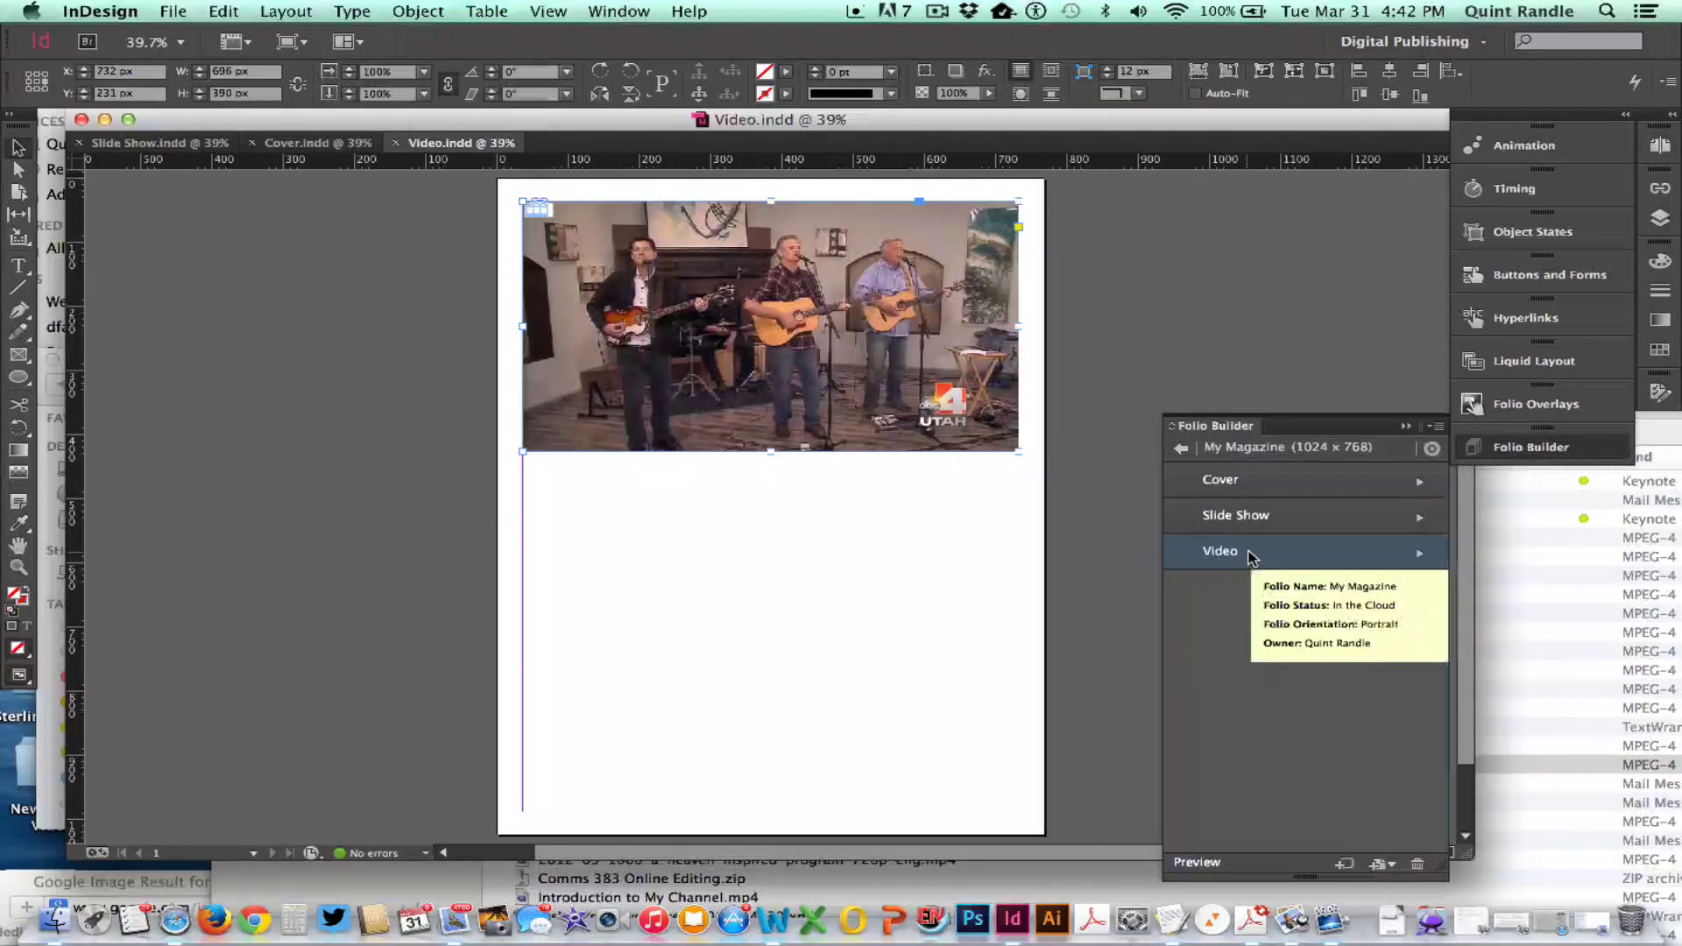
left_click(1181, 448)
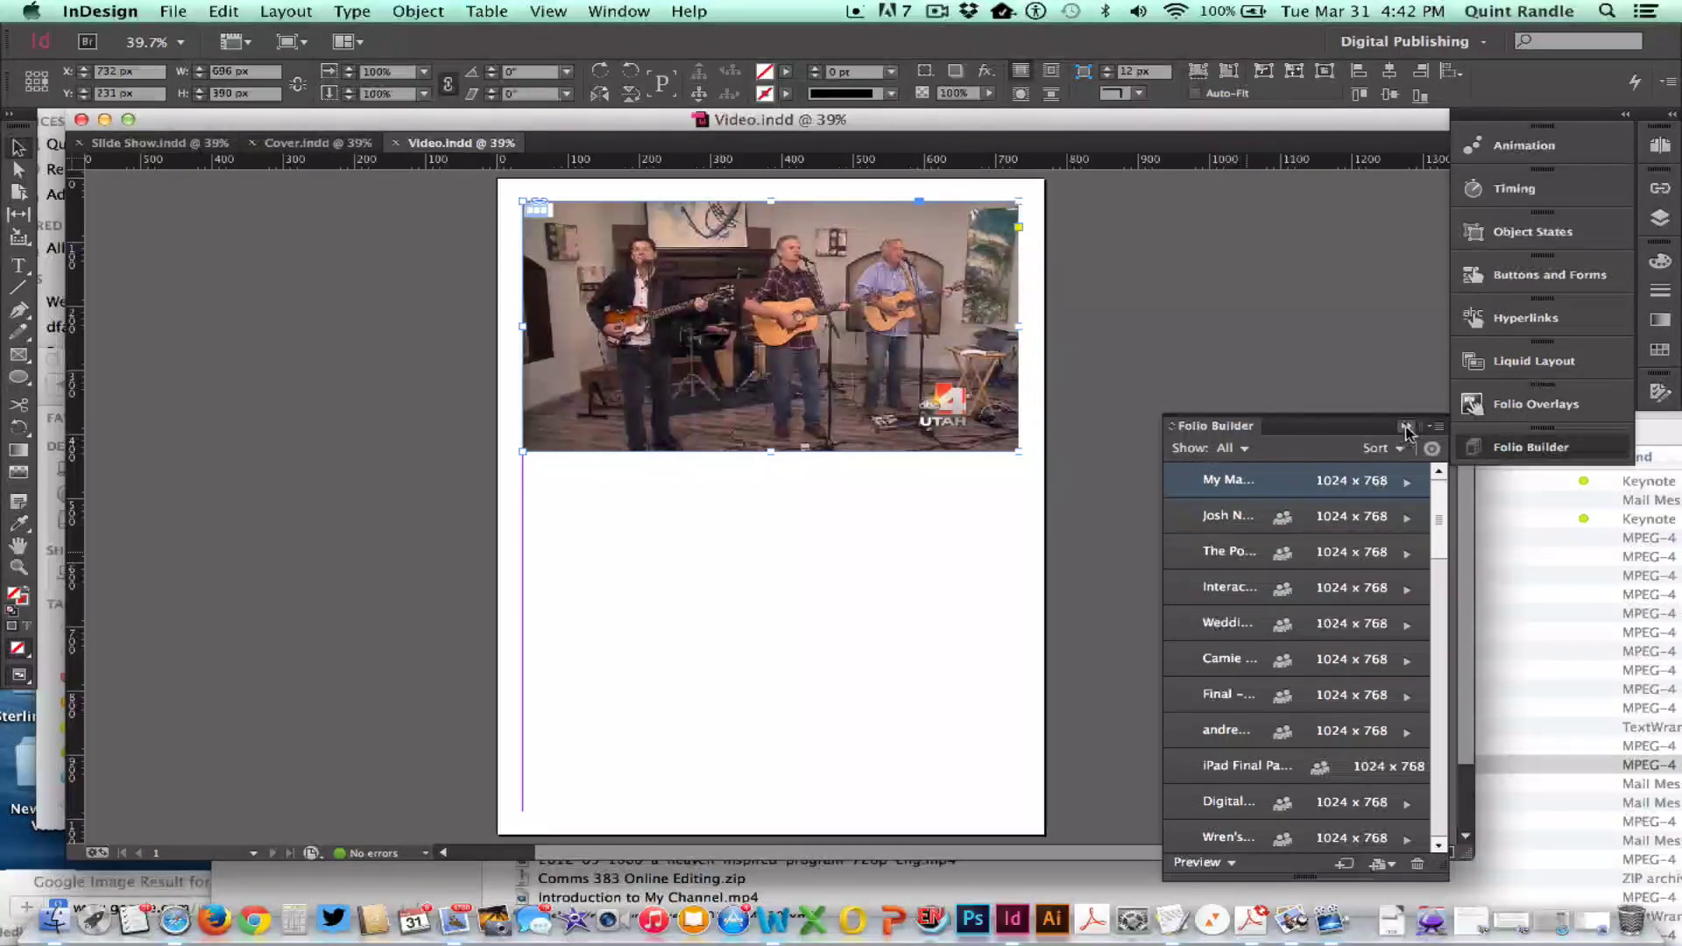
mouse_move(1244, 488)
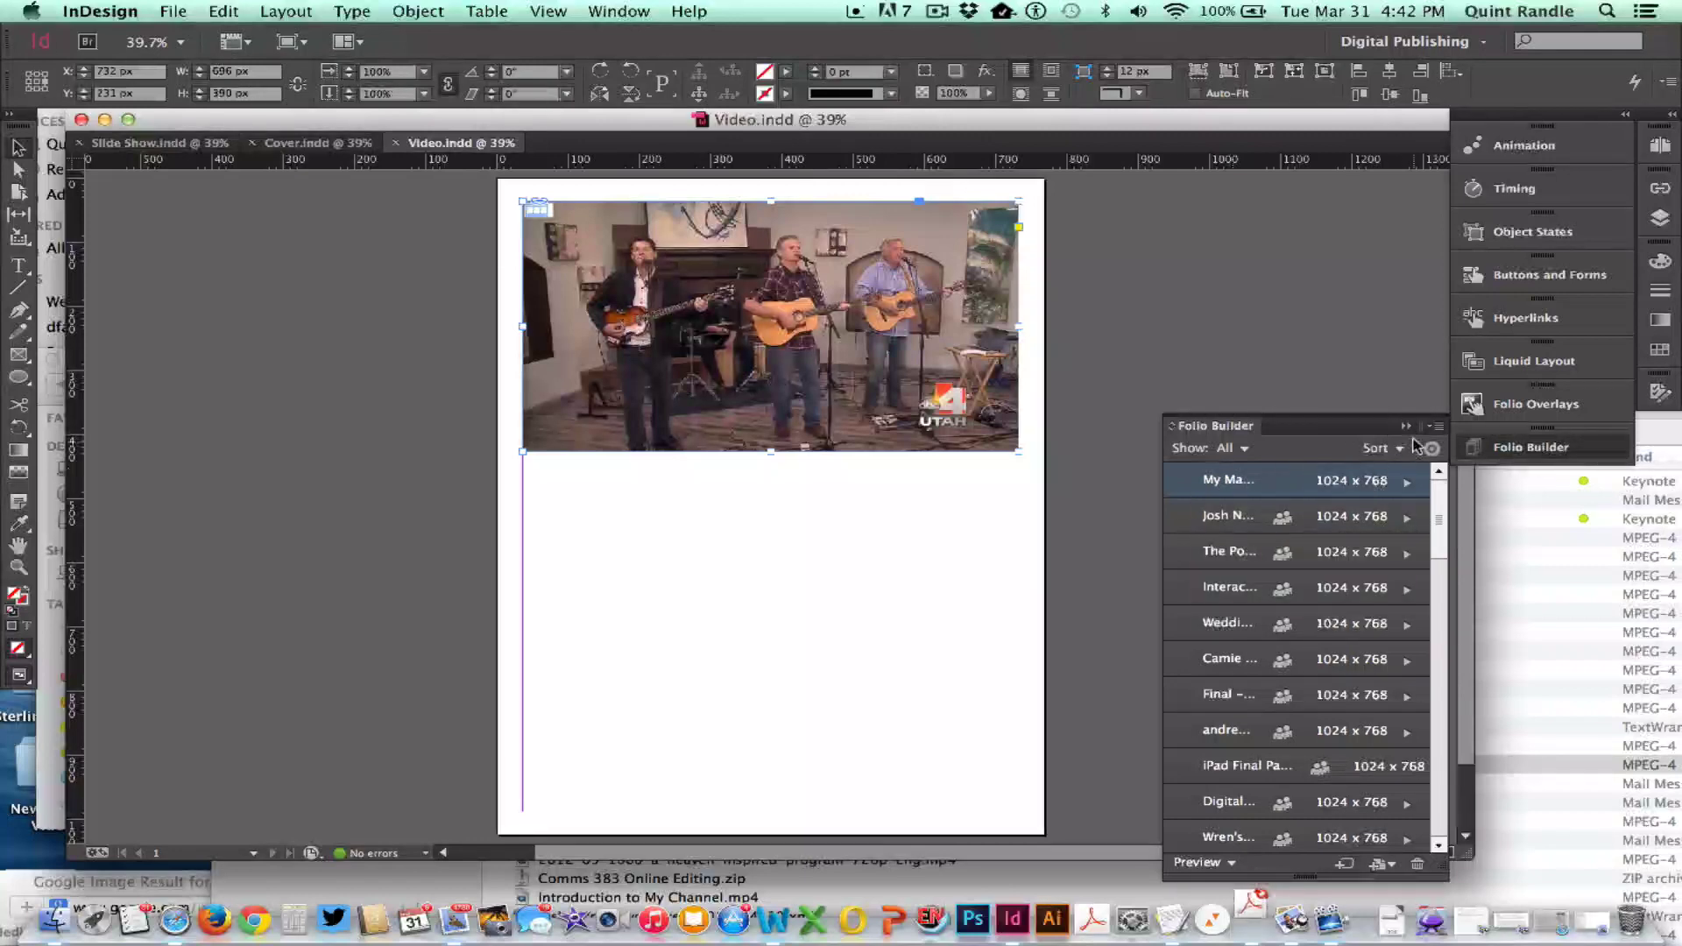
double_click(1352, 484)
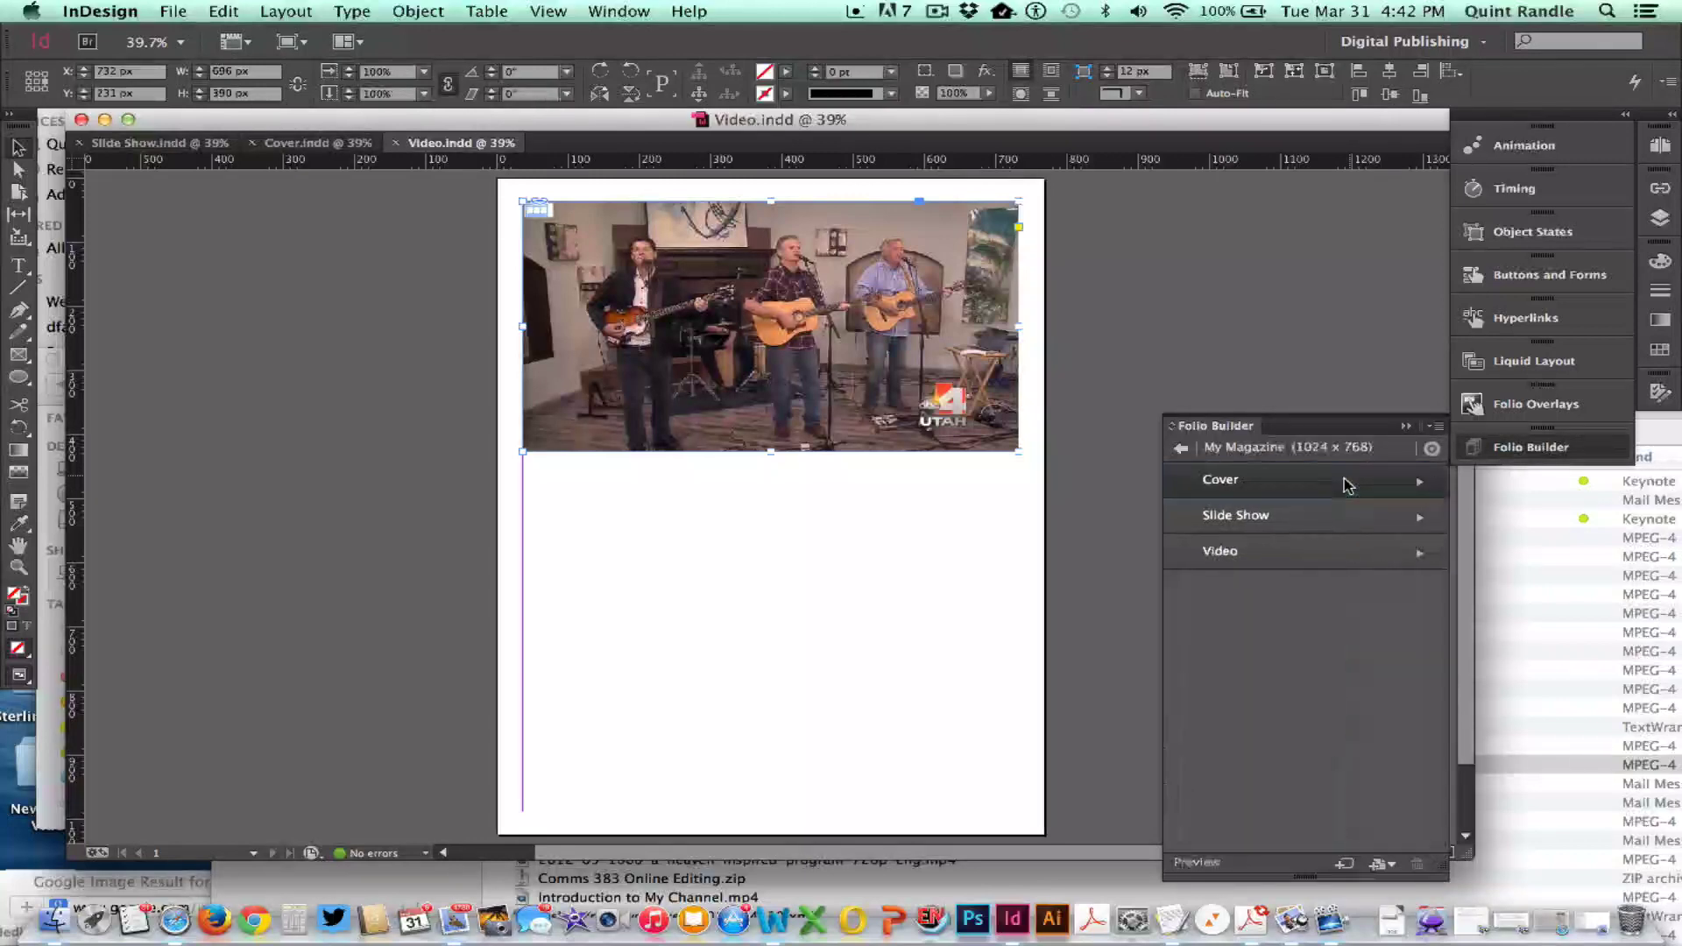
left_click(1237, 559)
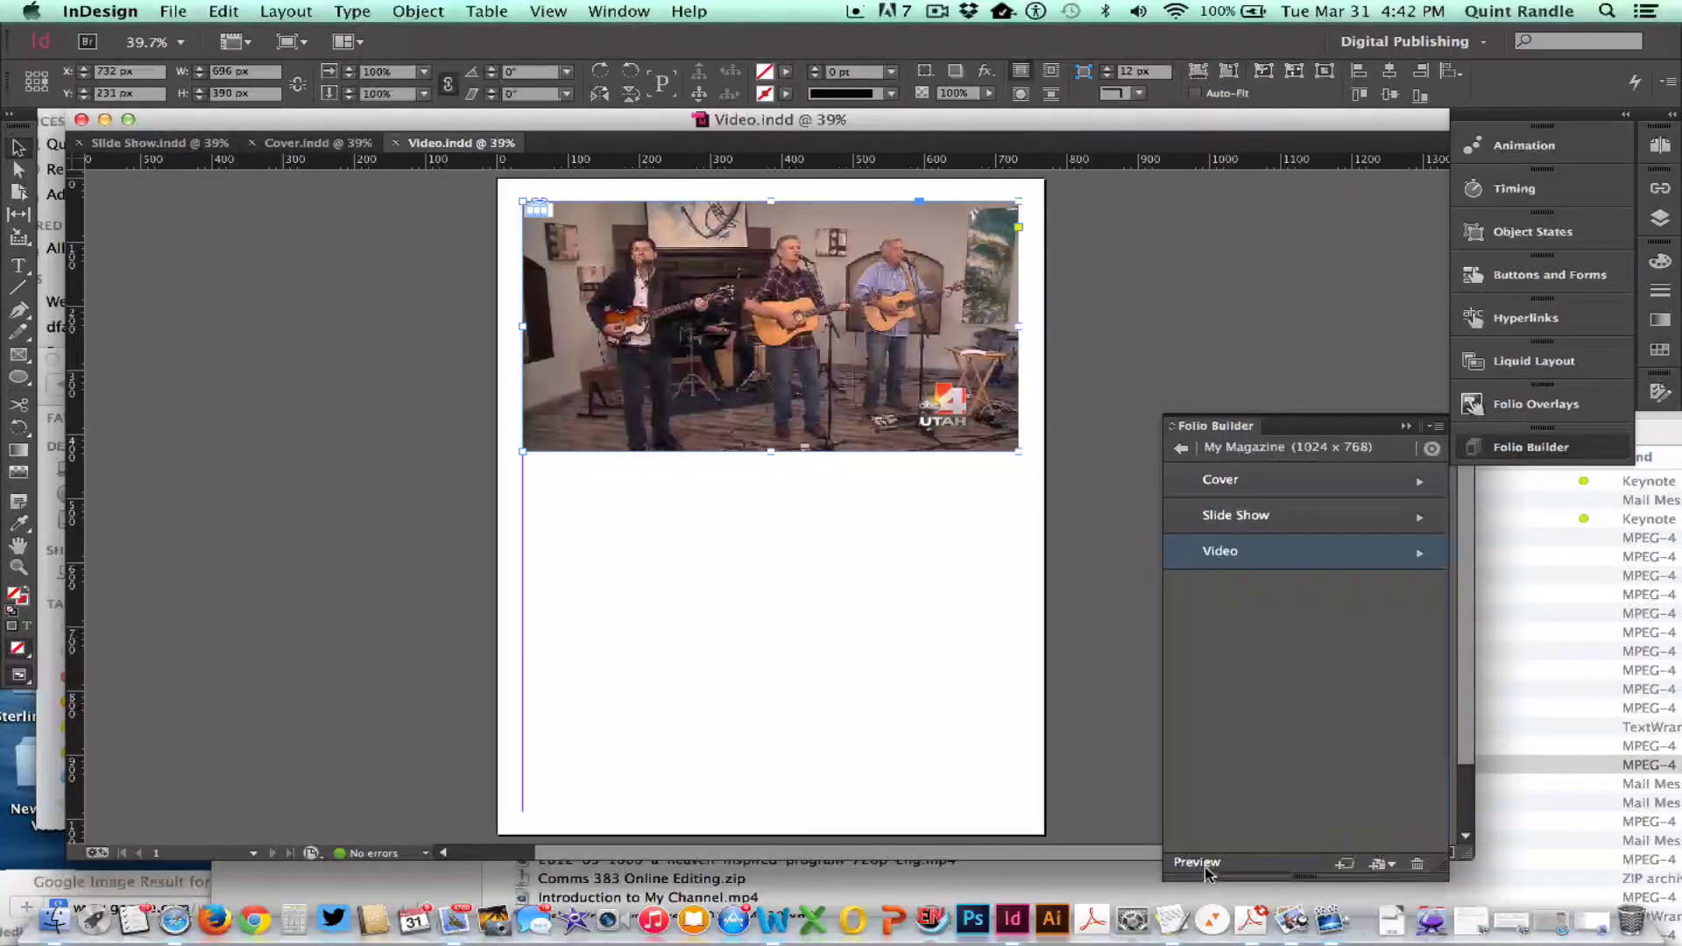
Step: Preview the Video article in Content Viewer, play it to 1:40, then close the viewer
left_click(1196, 863)
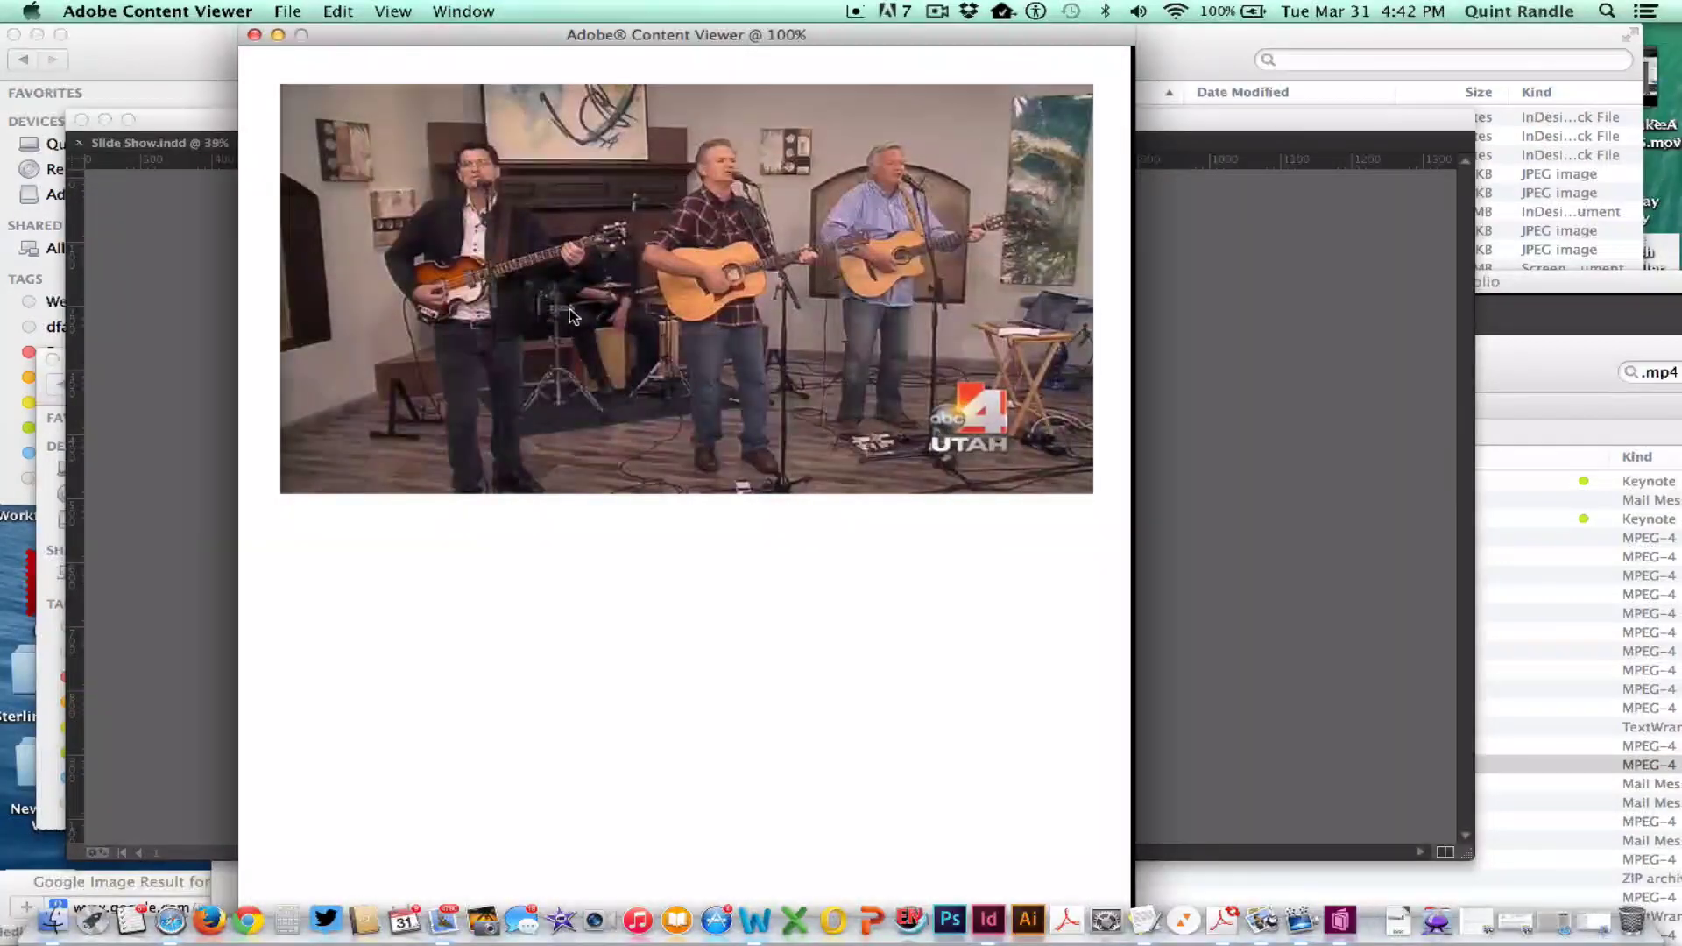
left_click(569, 310)
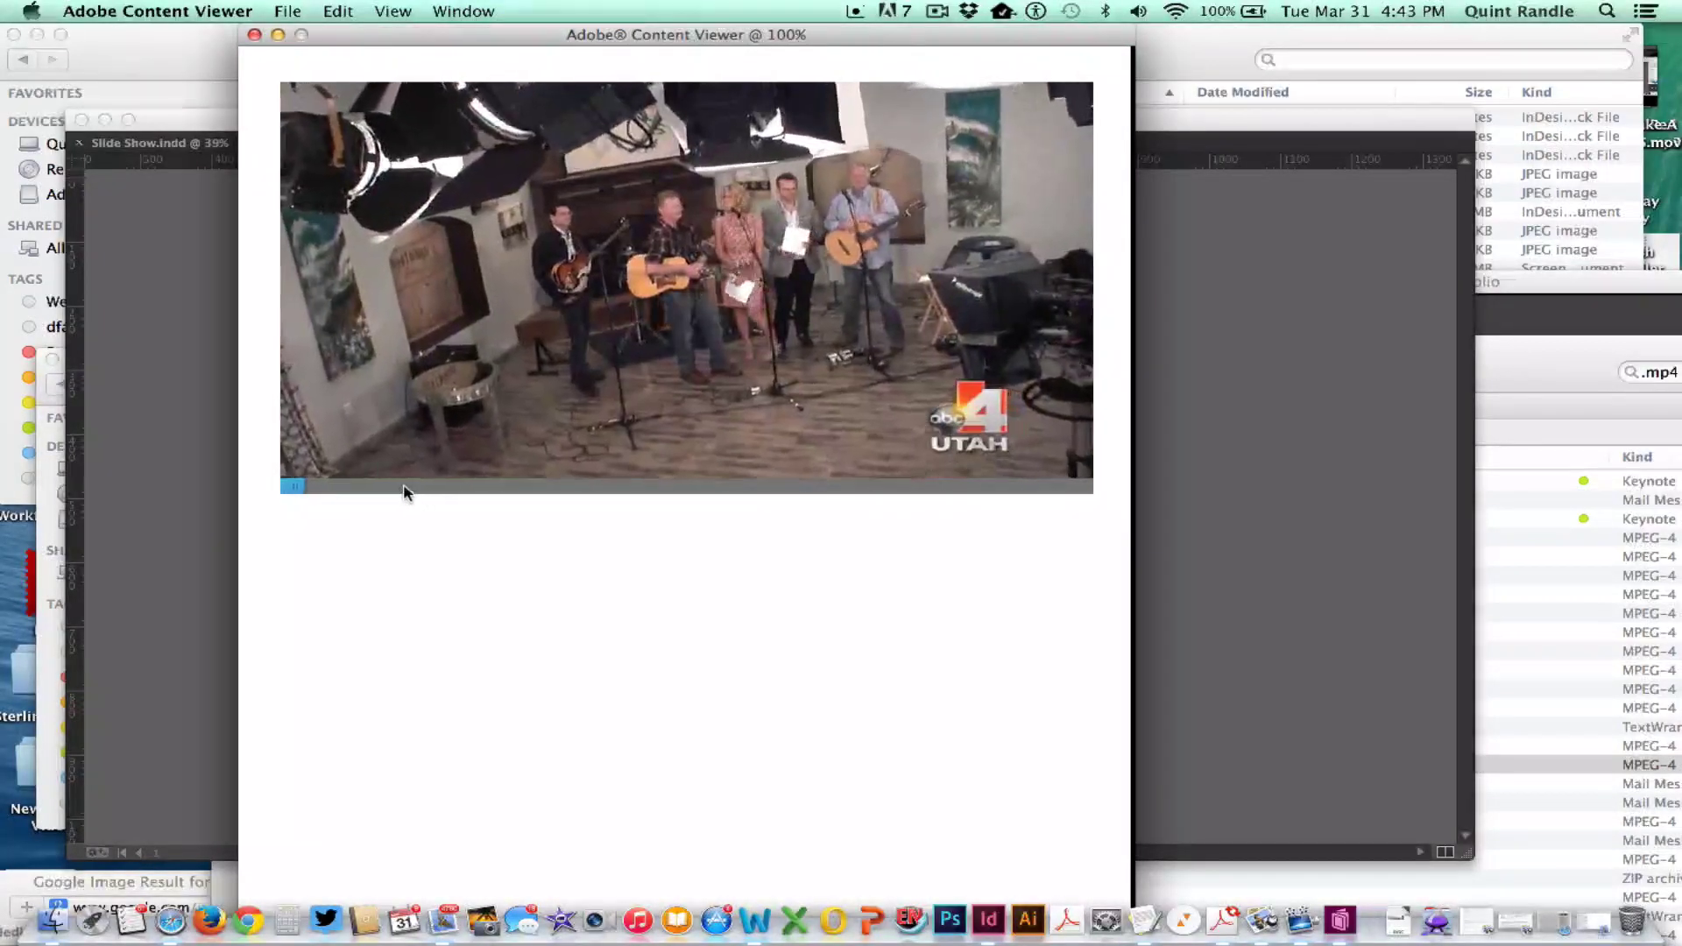
mouse_move(405, 488)
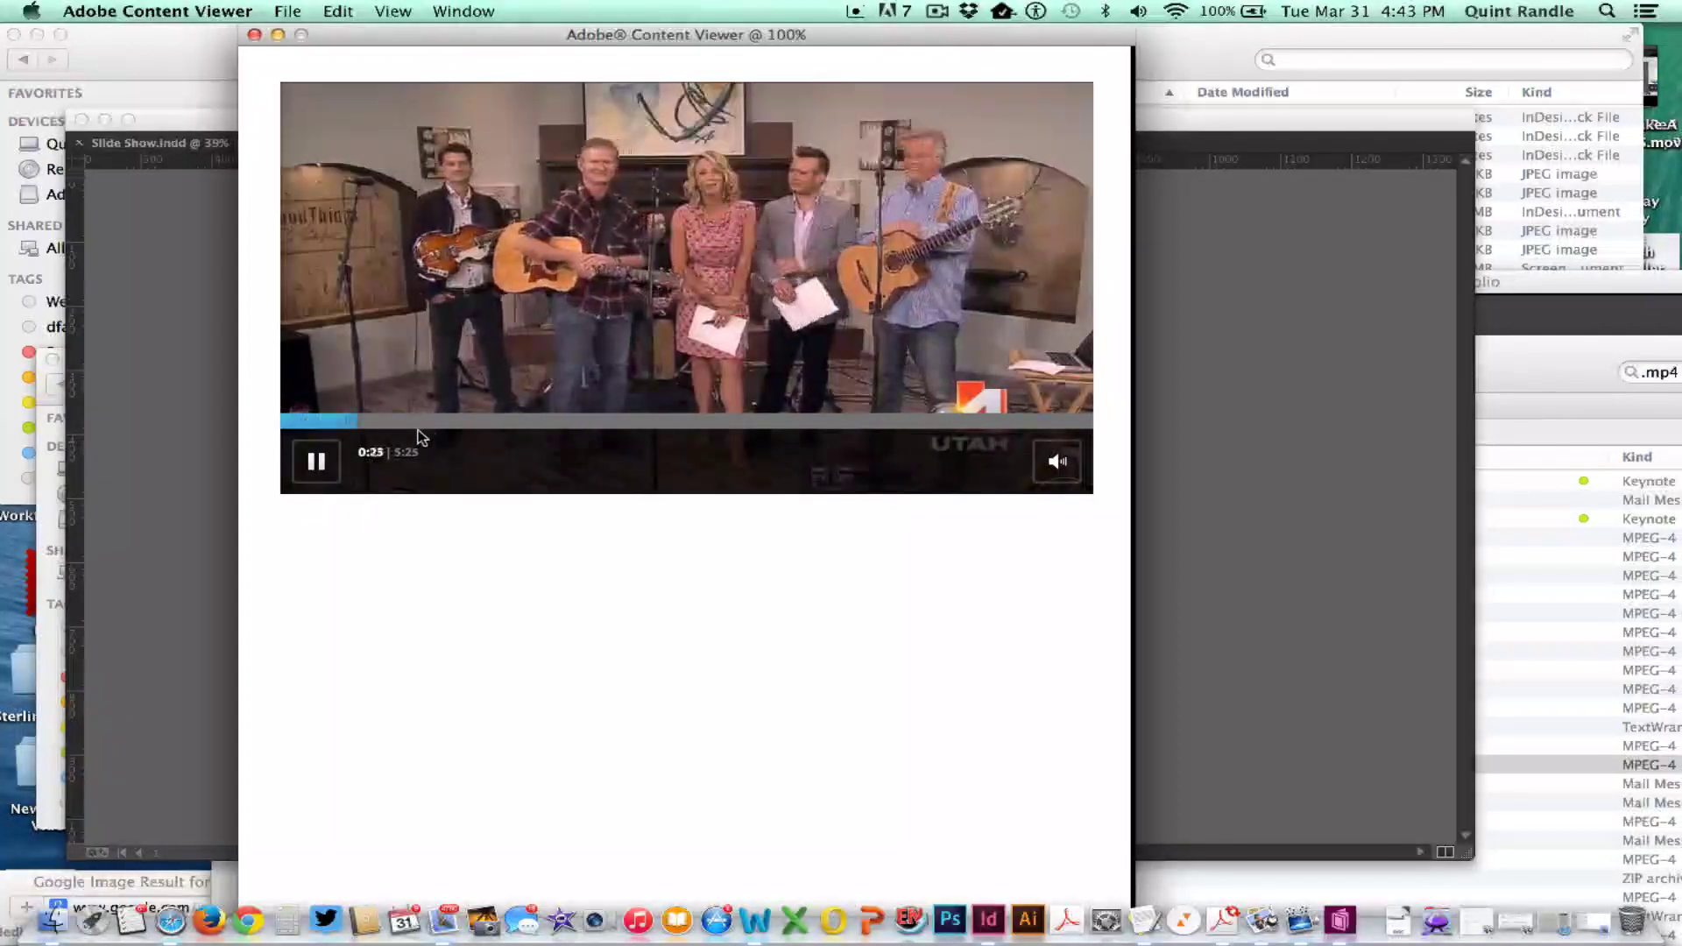
left_click_drag(417, 424, 525, 424)
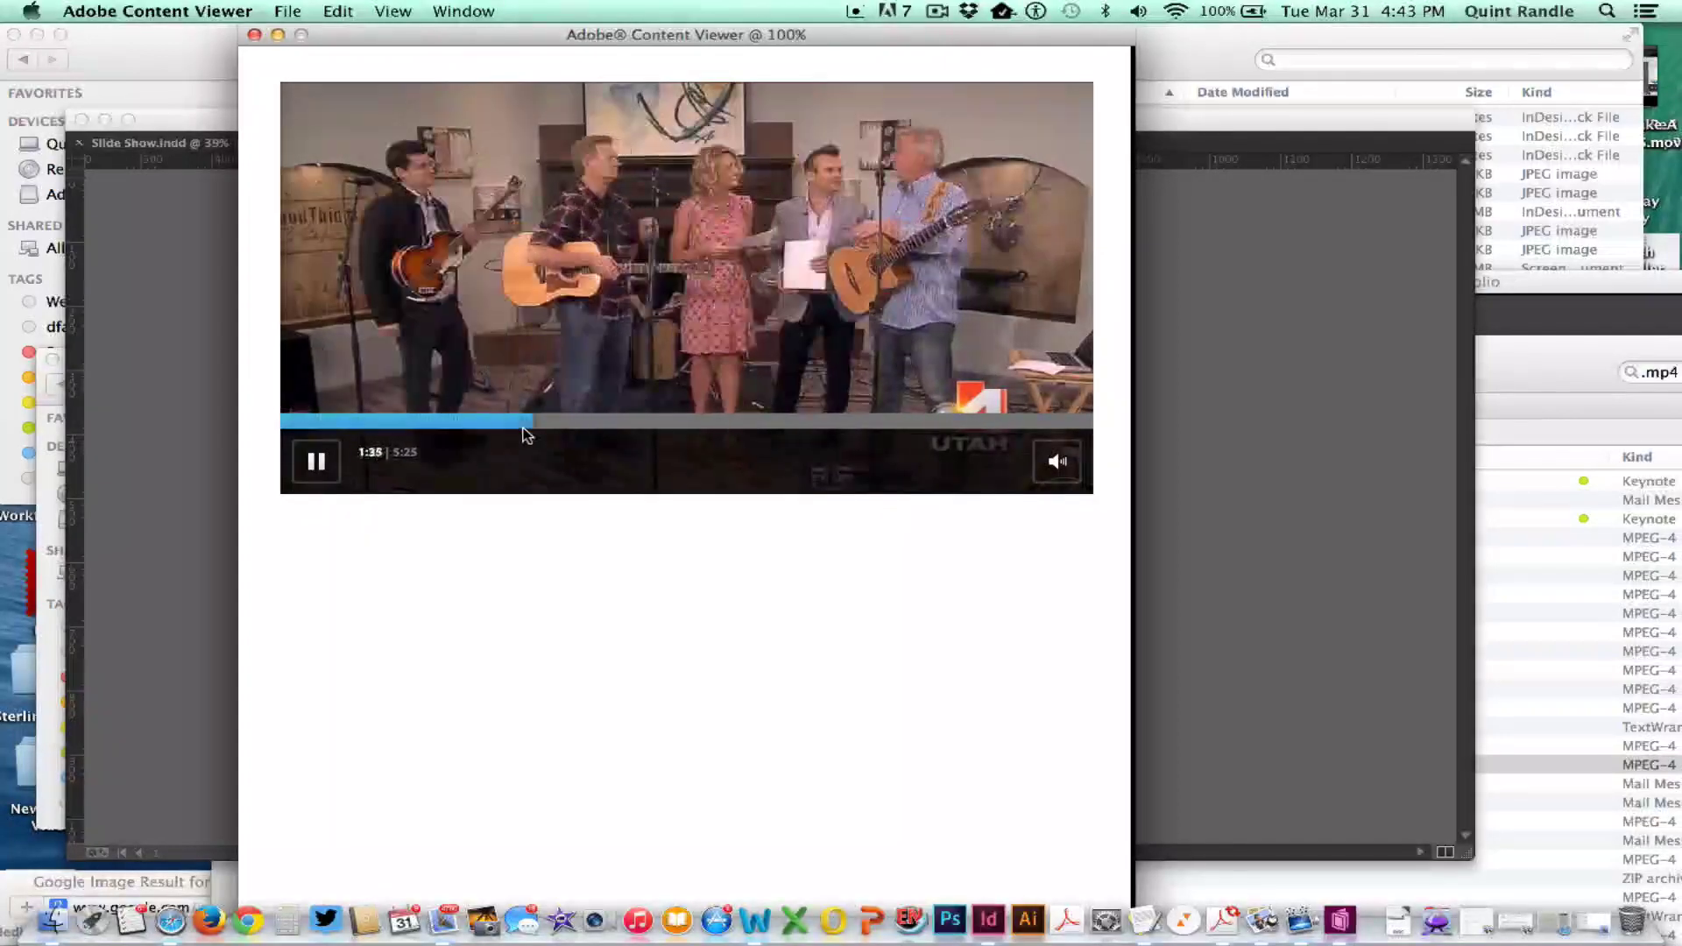
left_click(323, 463)
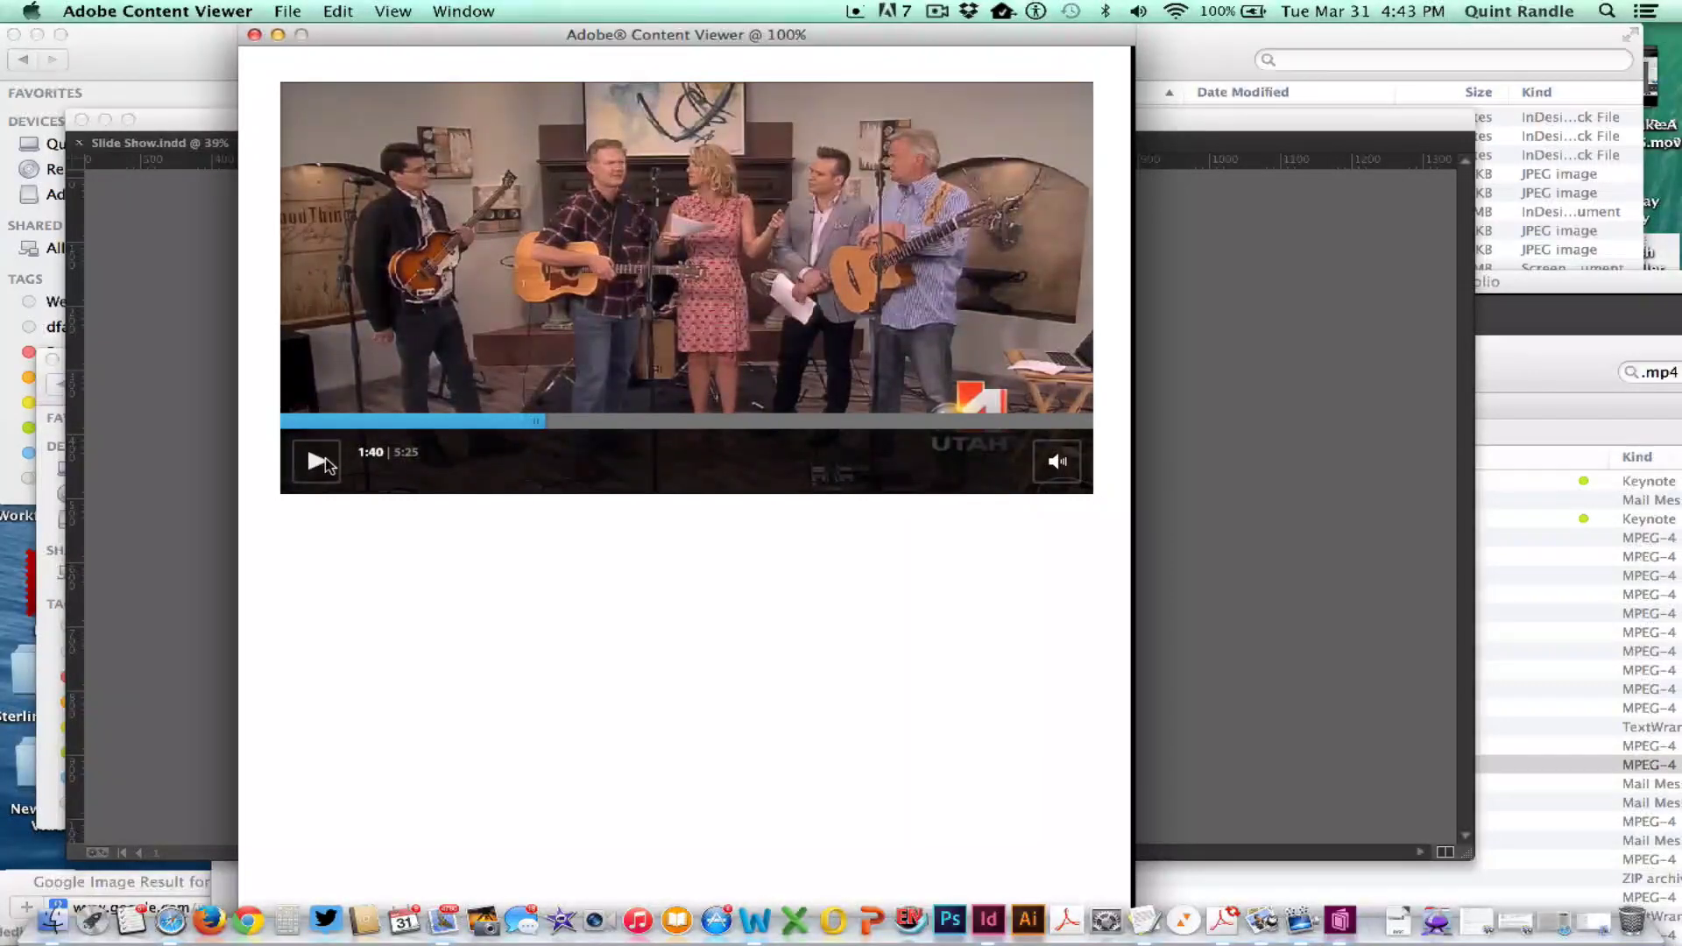
left_click(254, 35)
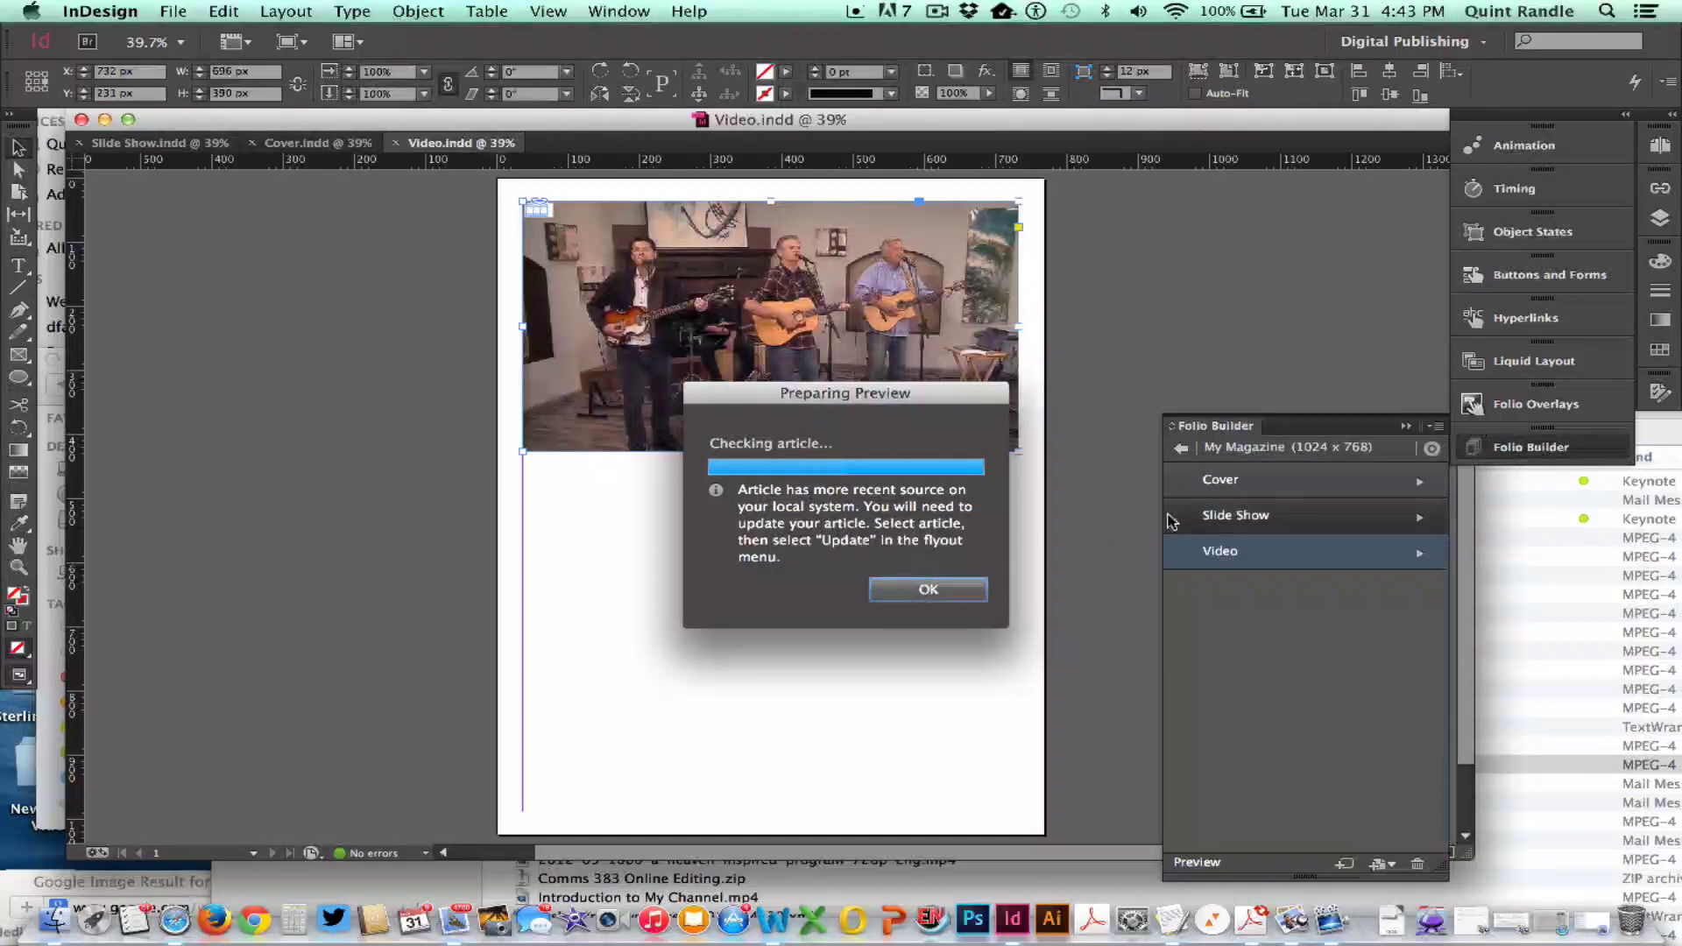
Step: Dismiss the preview warning and run Update on the Video article from the Folio Builder menu
left_click(978, 595)
left_click(1434, 429)
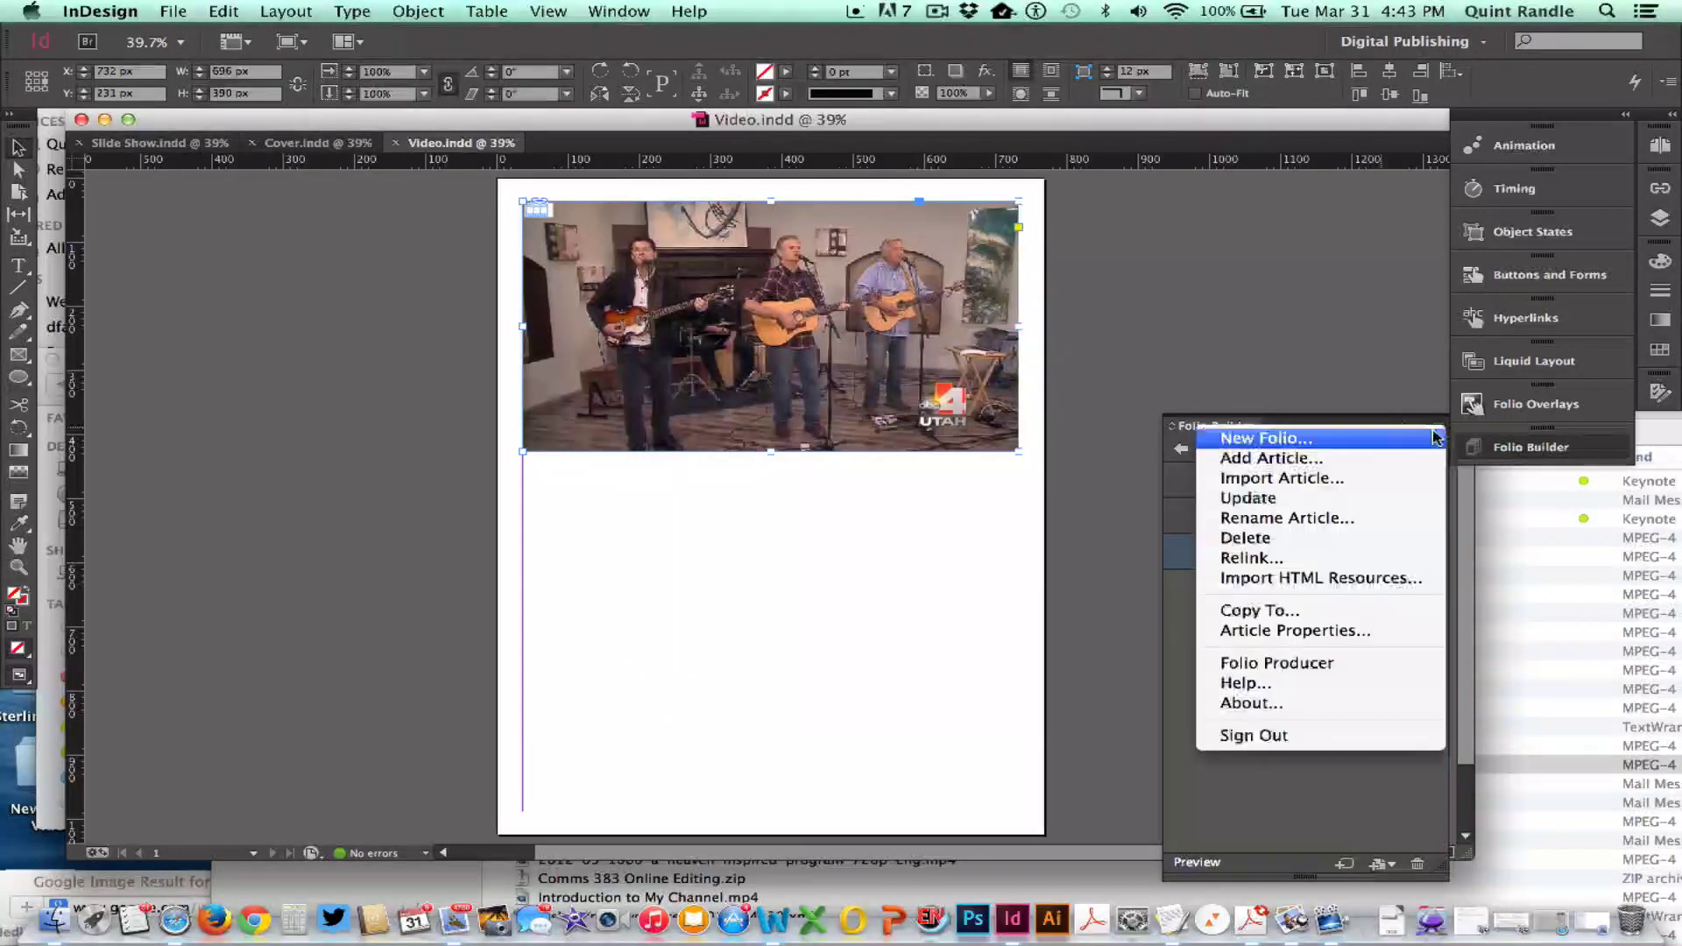
left_click(1412, 499)
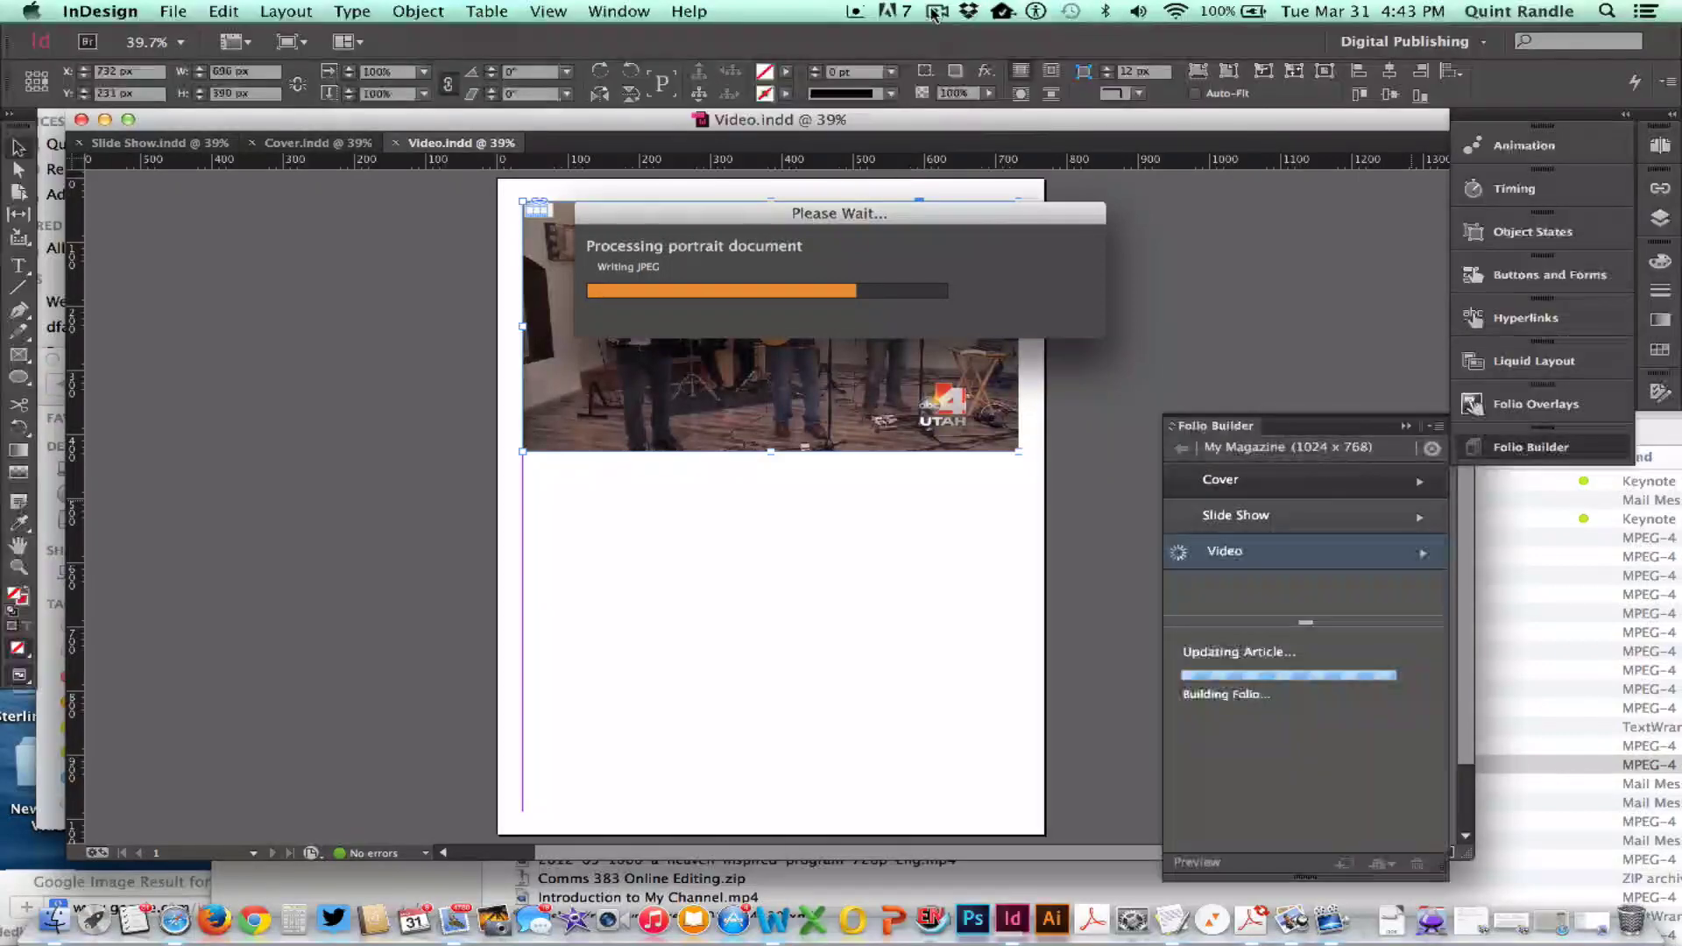
left_click(935, 12)
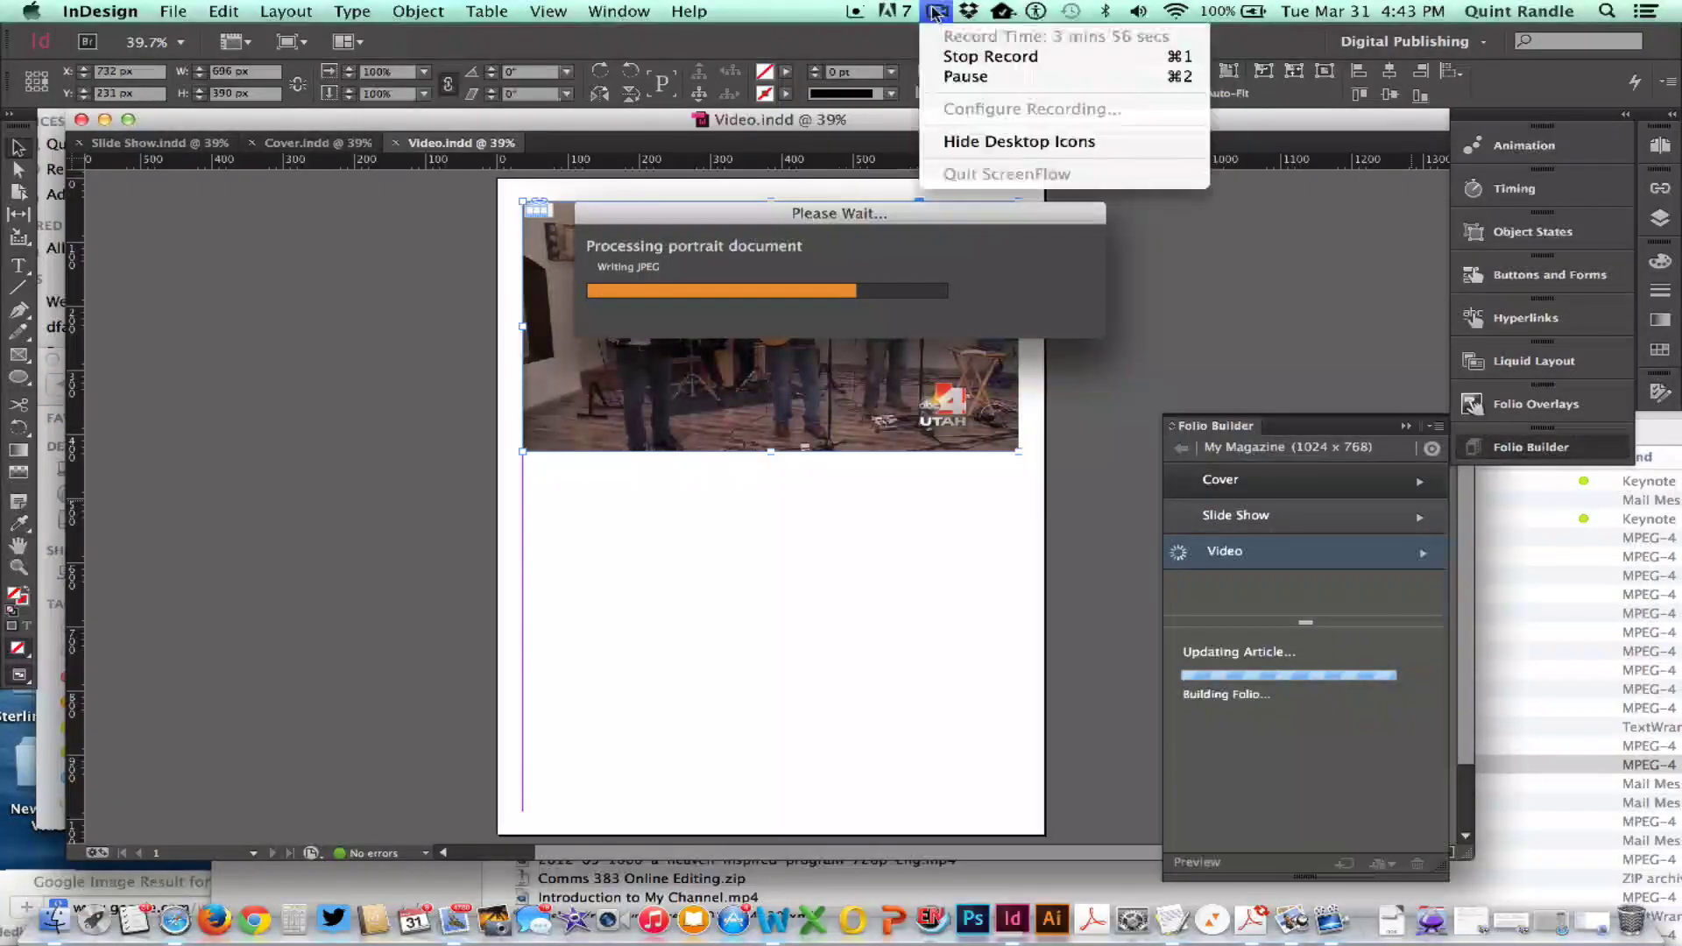
left_click(963, 76)
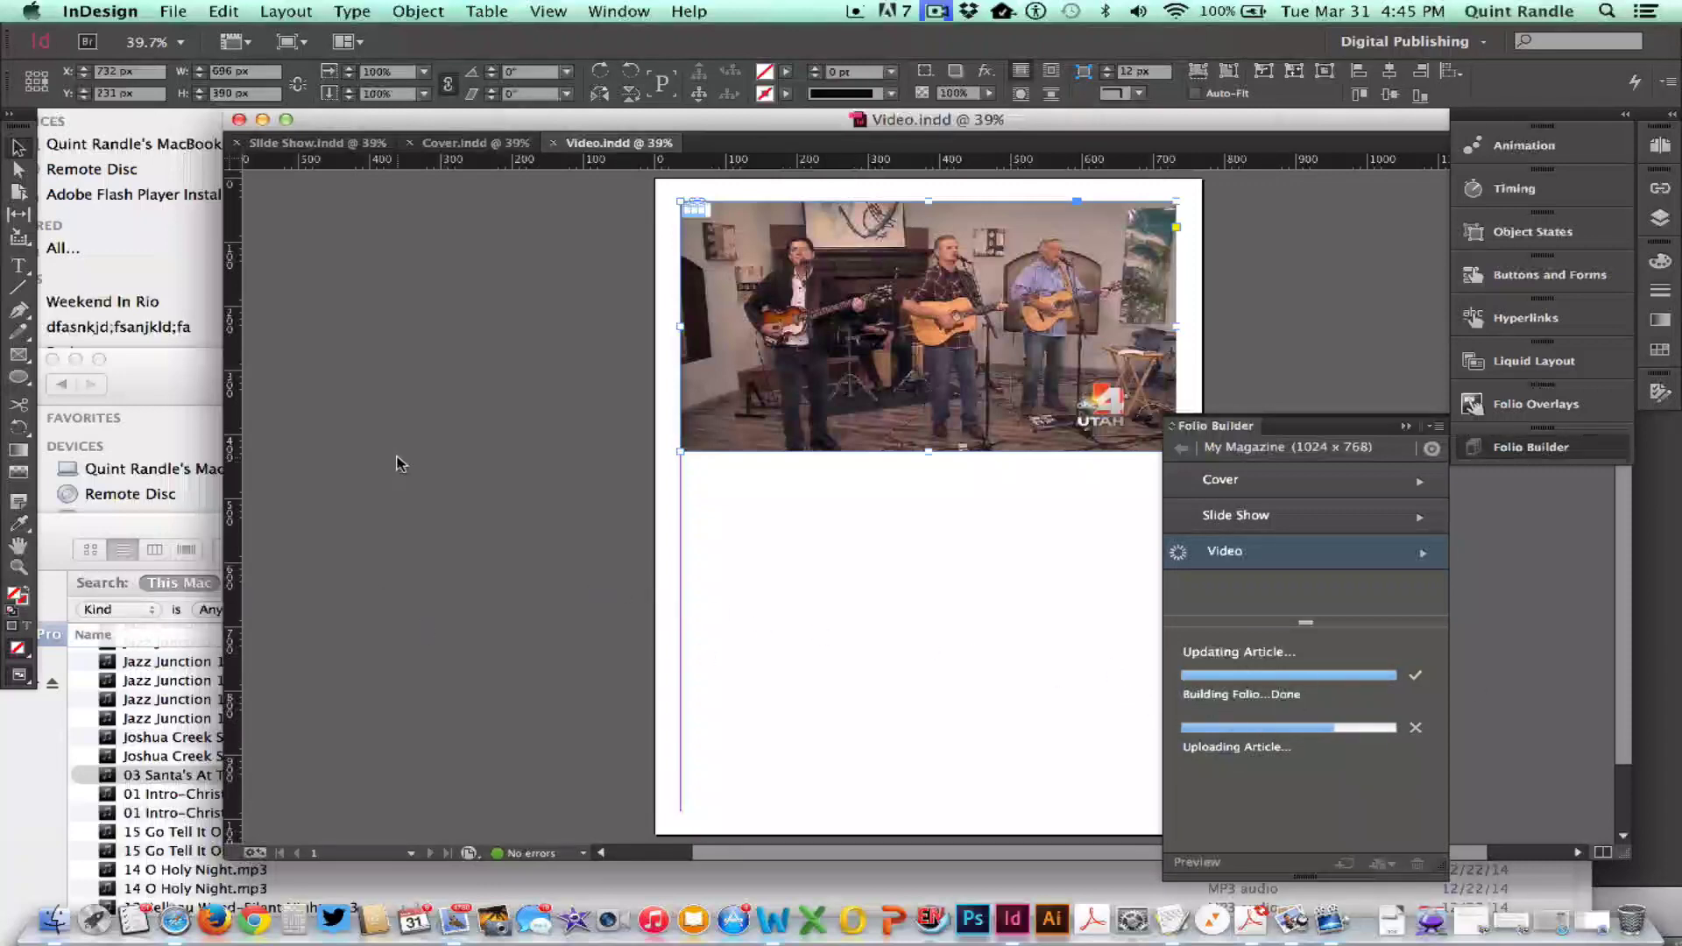
Step: Drag '03 Santa's At The Mall.mp3' from the Finder results onto the Video page
left_click(186, 529)
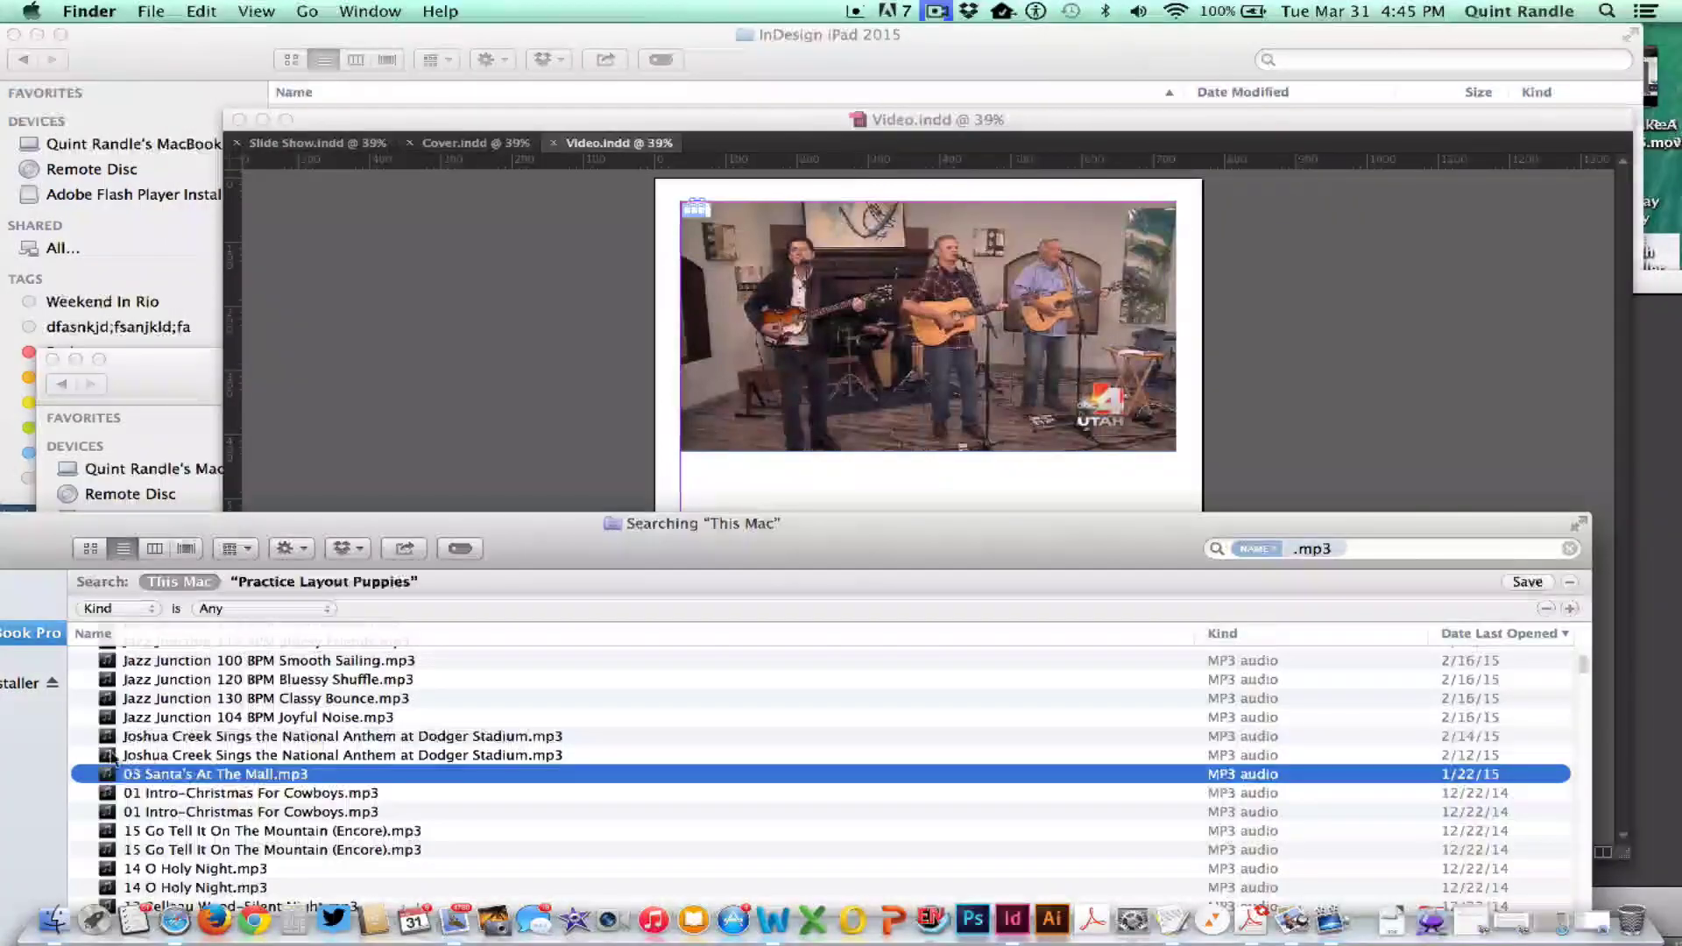
left_click_drag(359, 522, 1079, 682)
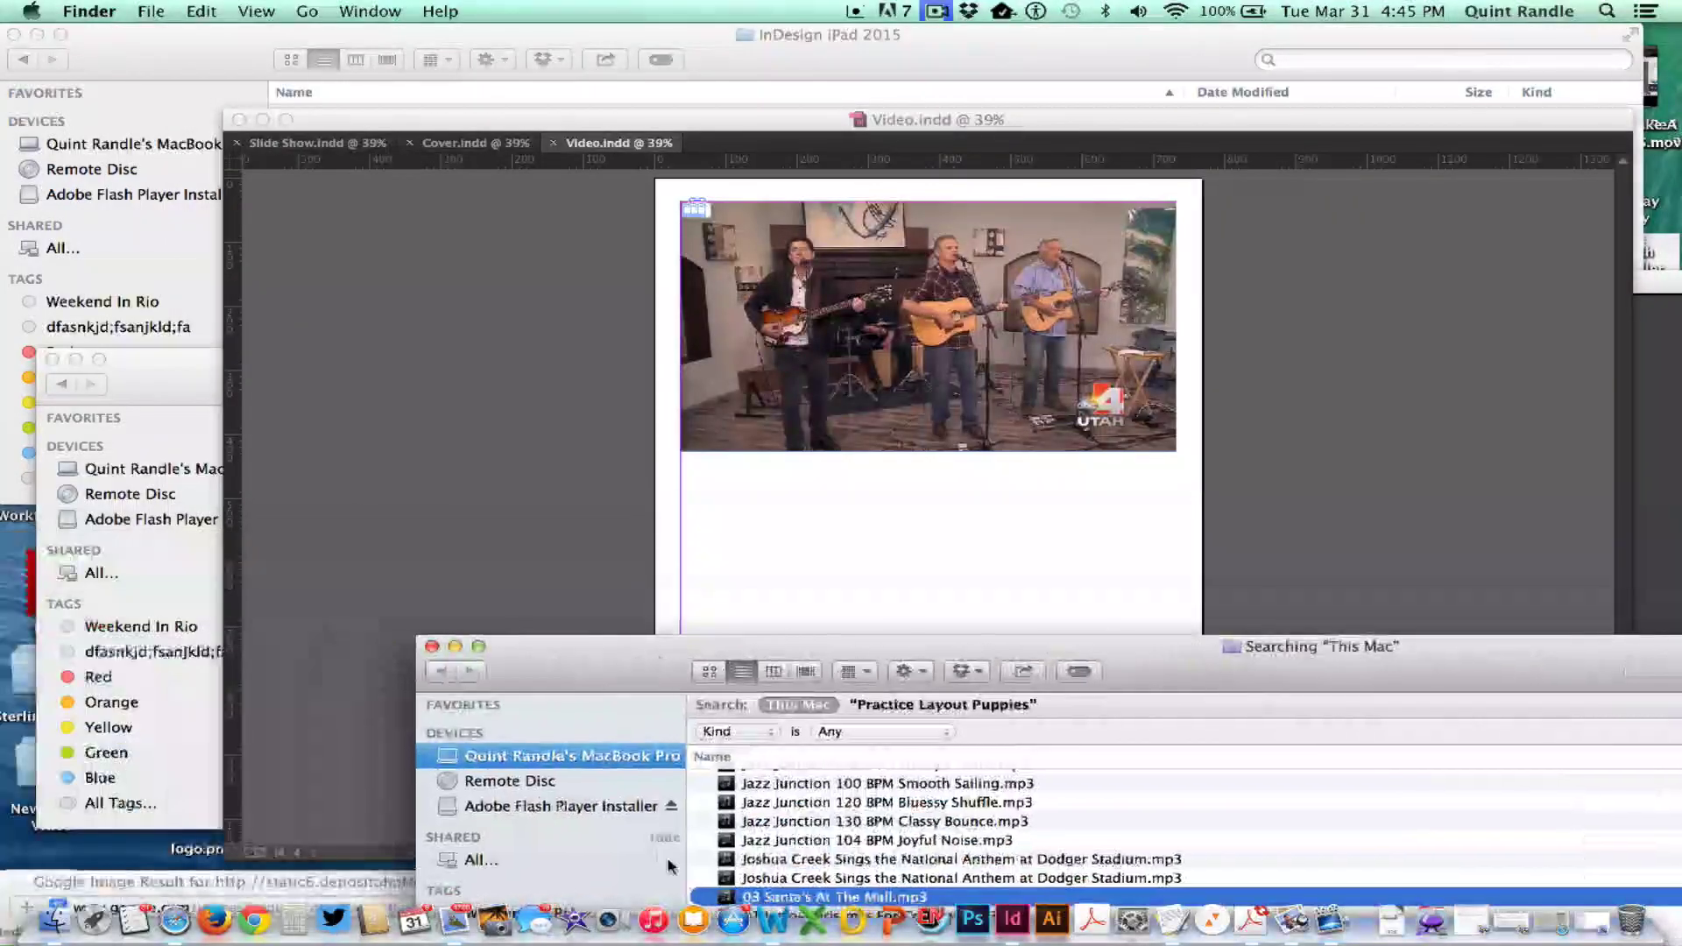
left_click_drag(726, 896, 740, 601)
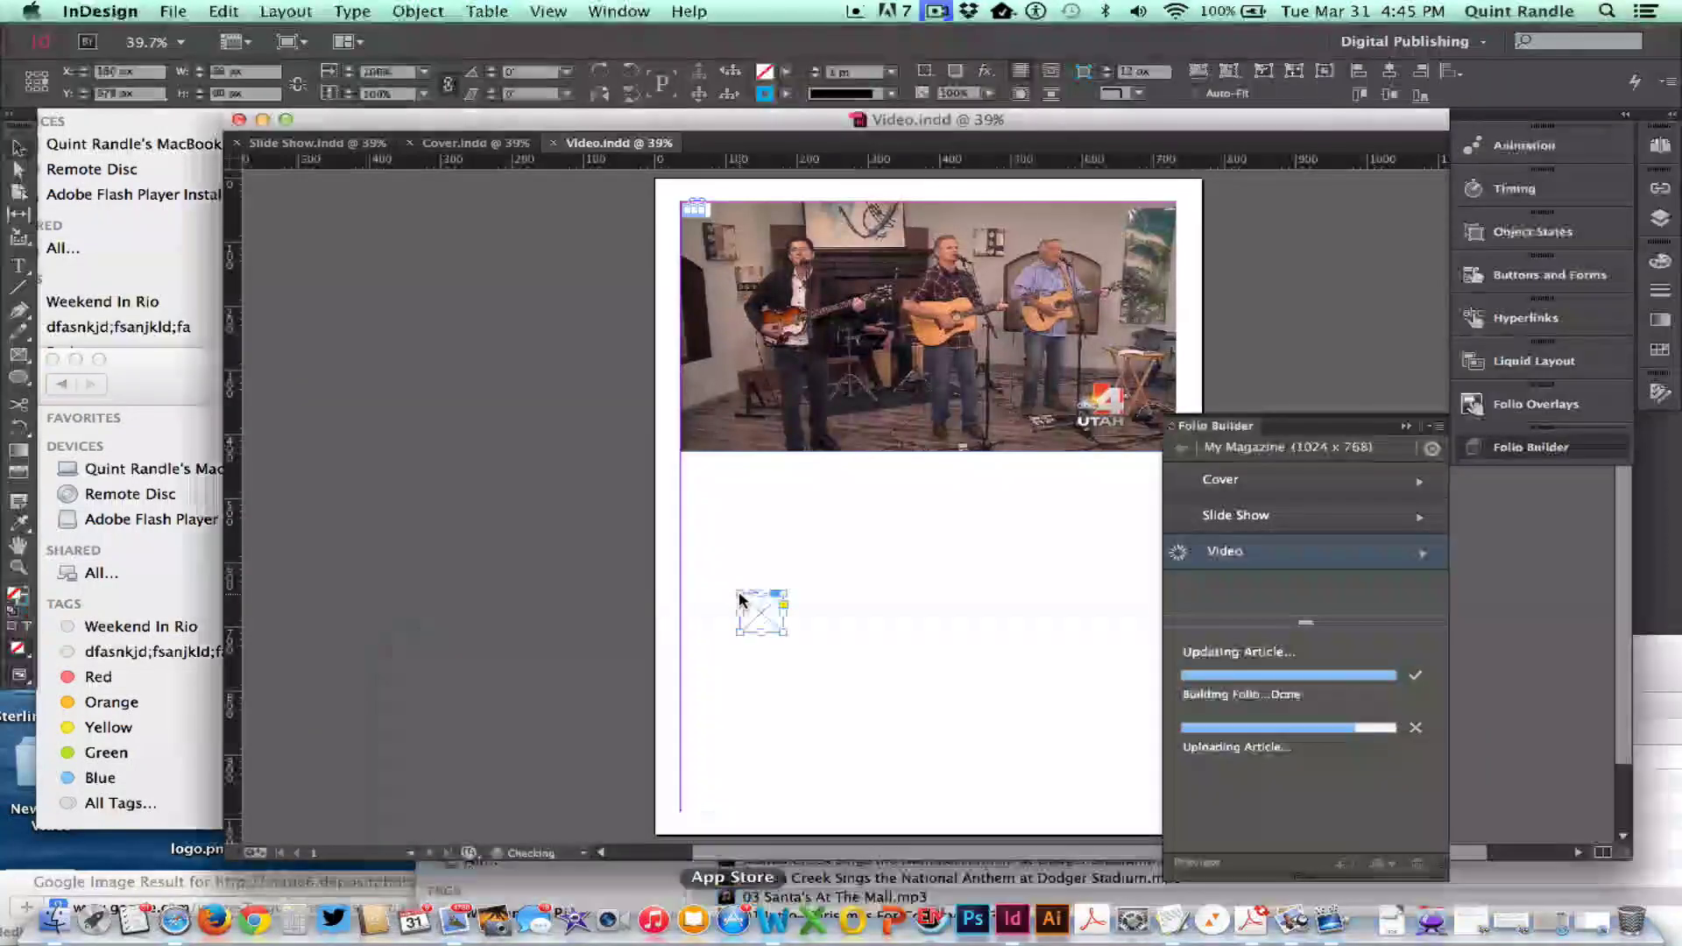
left_click(897, 563)
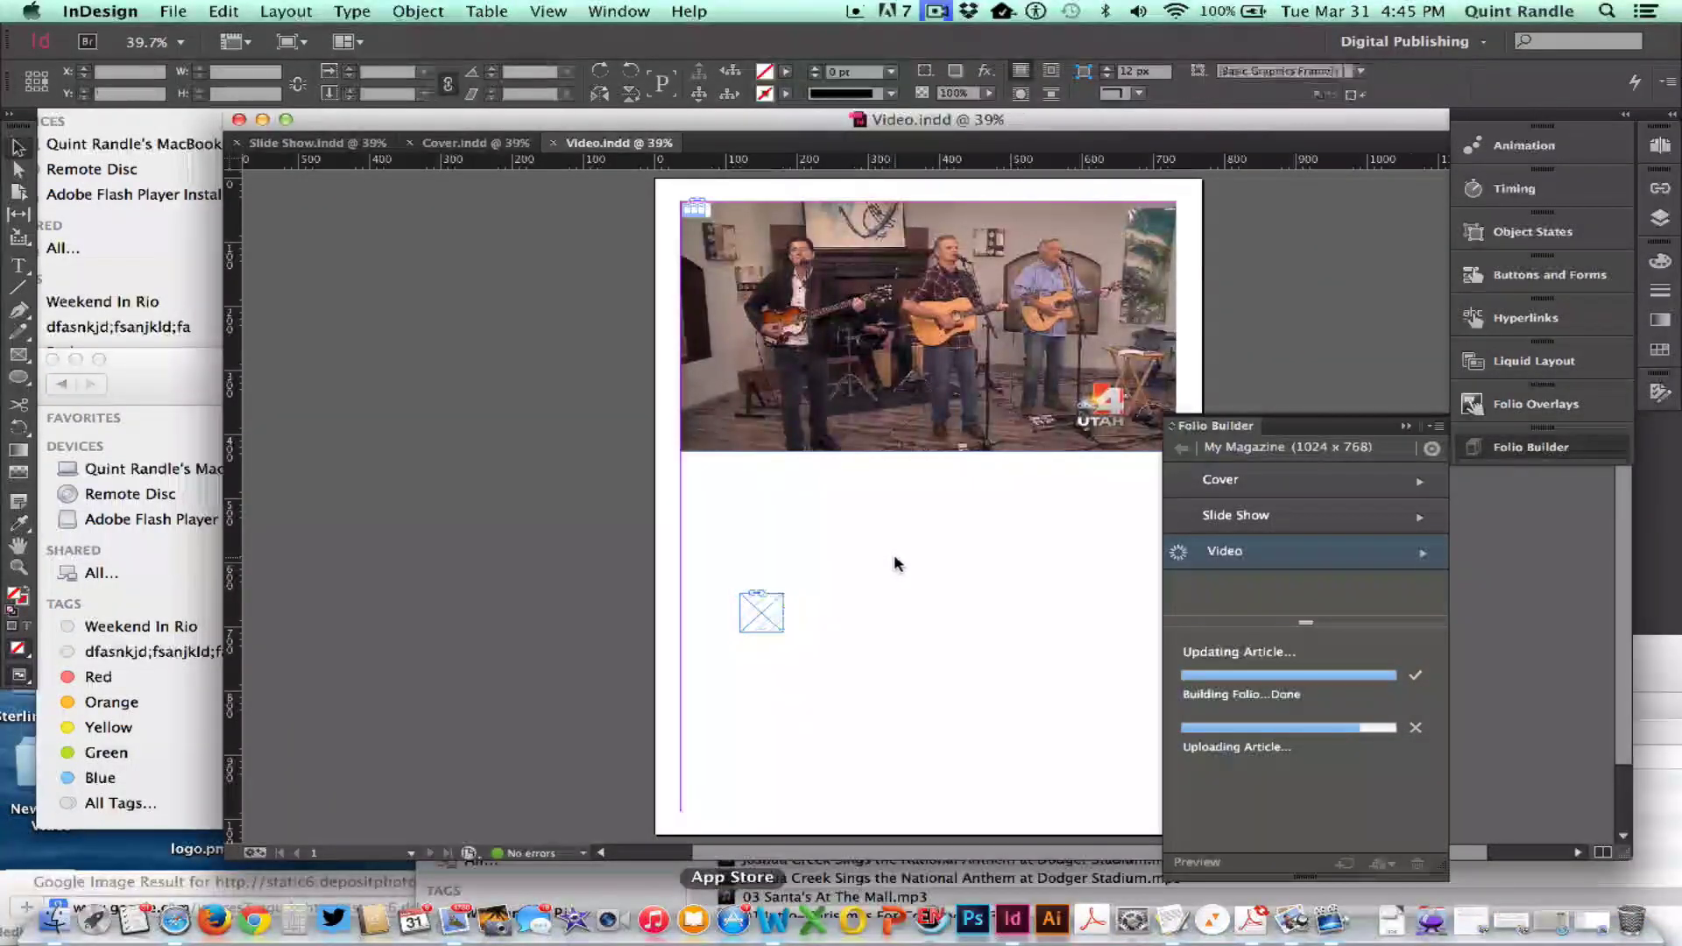
left_click(764, 613)
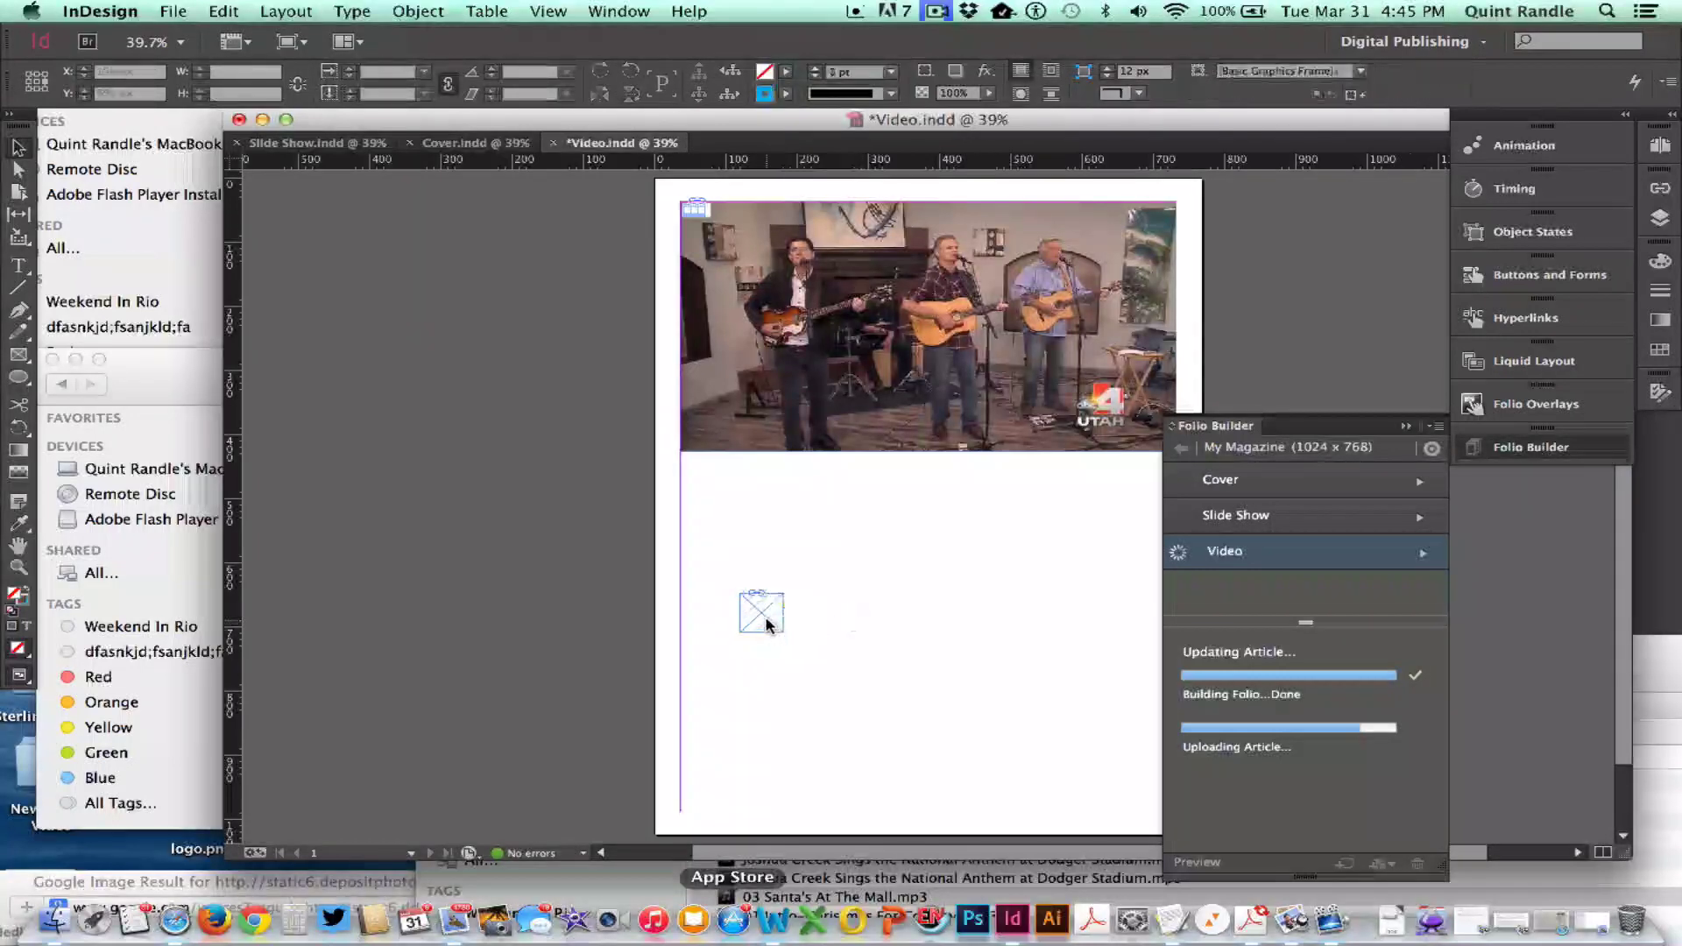
Step: Dock the Video document window and settle the audio frame into the page's lower-left corner
left_click_drag(659, 776, 646, 789)
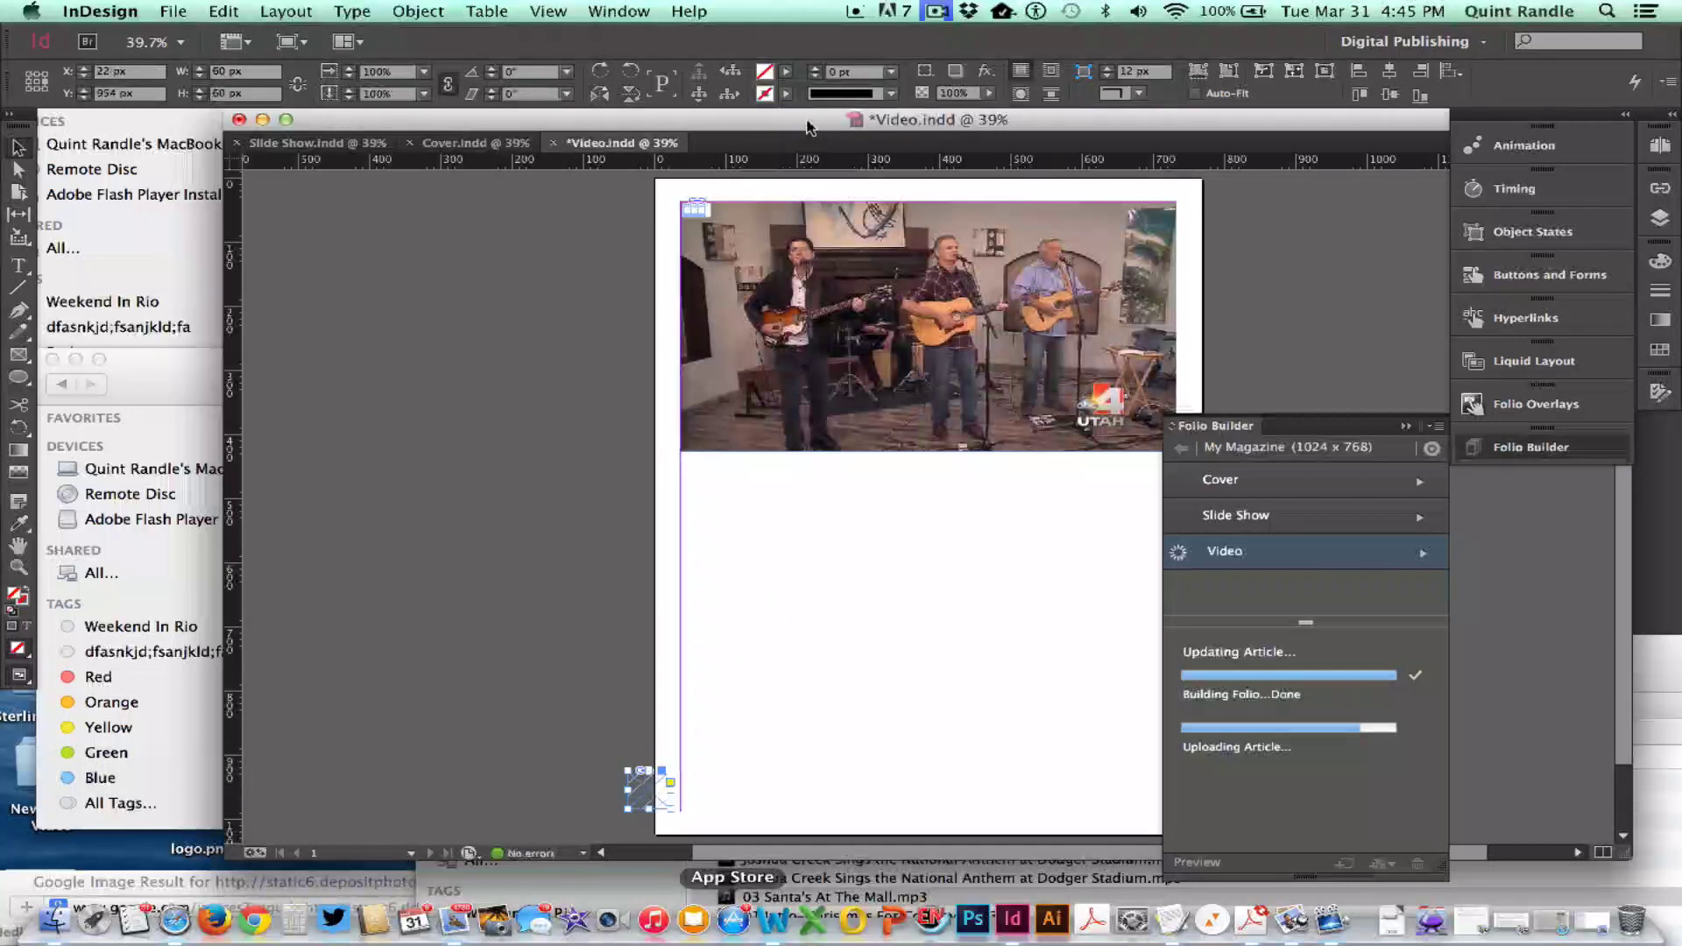
left_click_drag(808, 120, 586, 263)
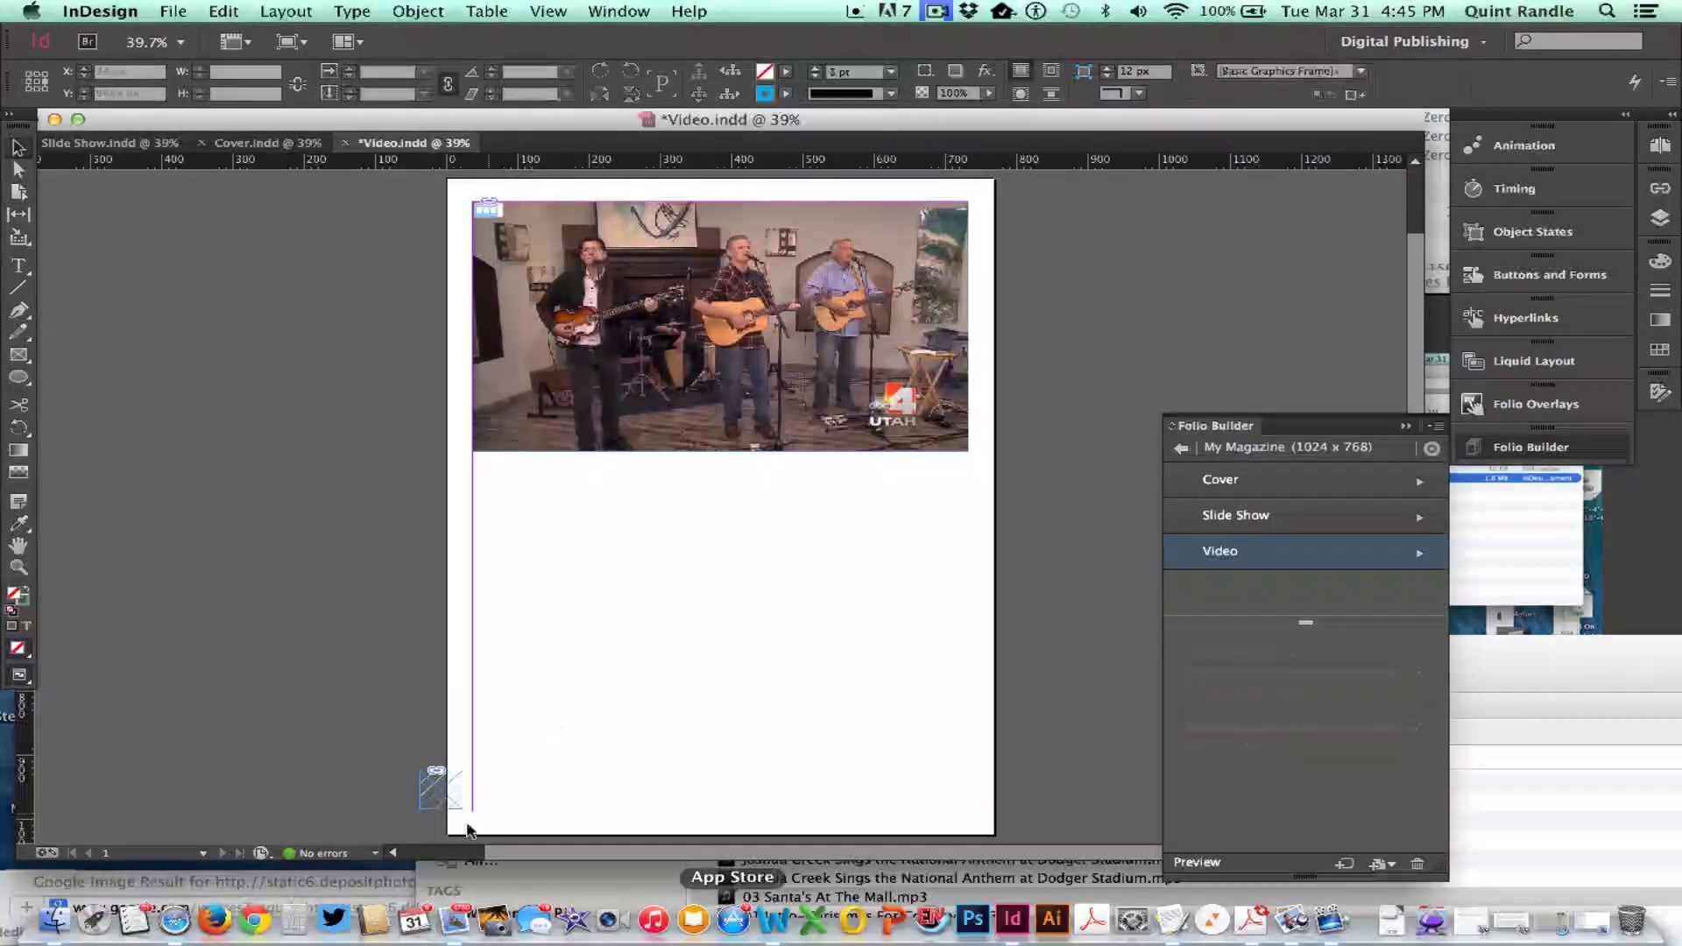
left_click(454, 788)
mouse_move(465, 786)
left_mouse_down()
mouse_move(480, 788)
mouse_move(466, 794)
left_mouse_up()
left_click(607, 687)
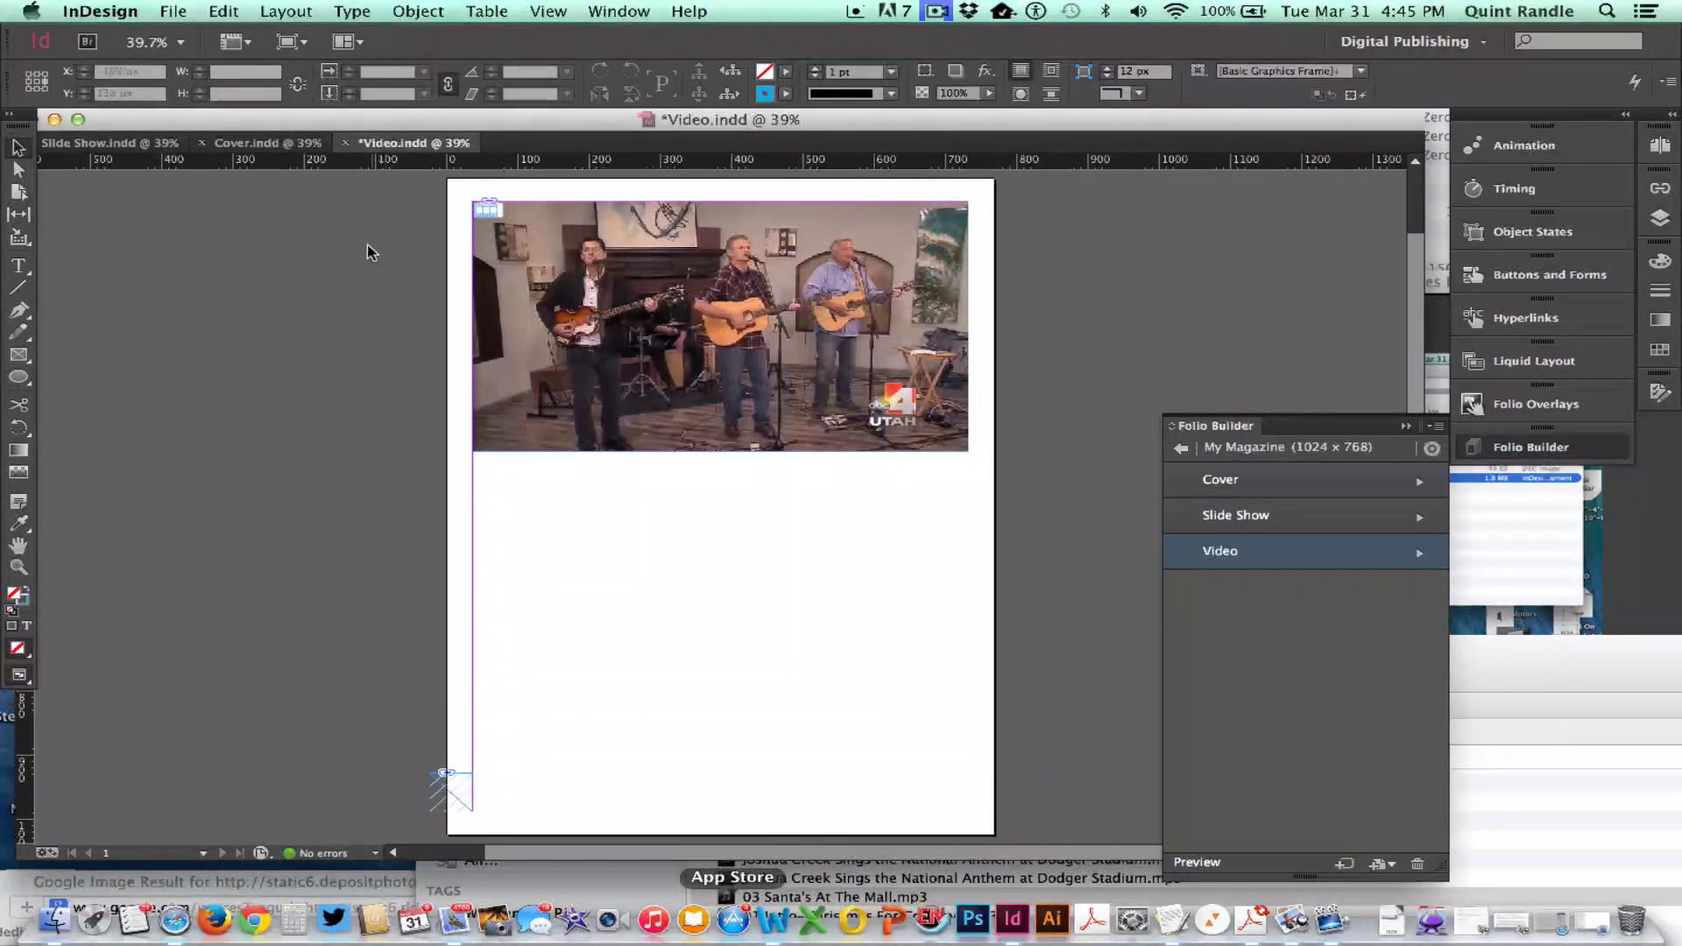
Step: Switch to Safari and return to the navigation buttons Google Images results
left_click(224, 145)
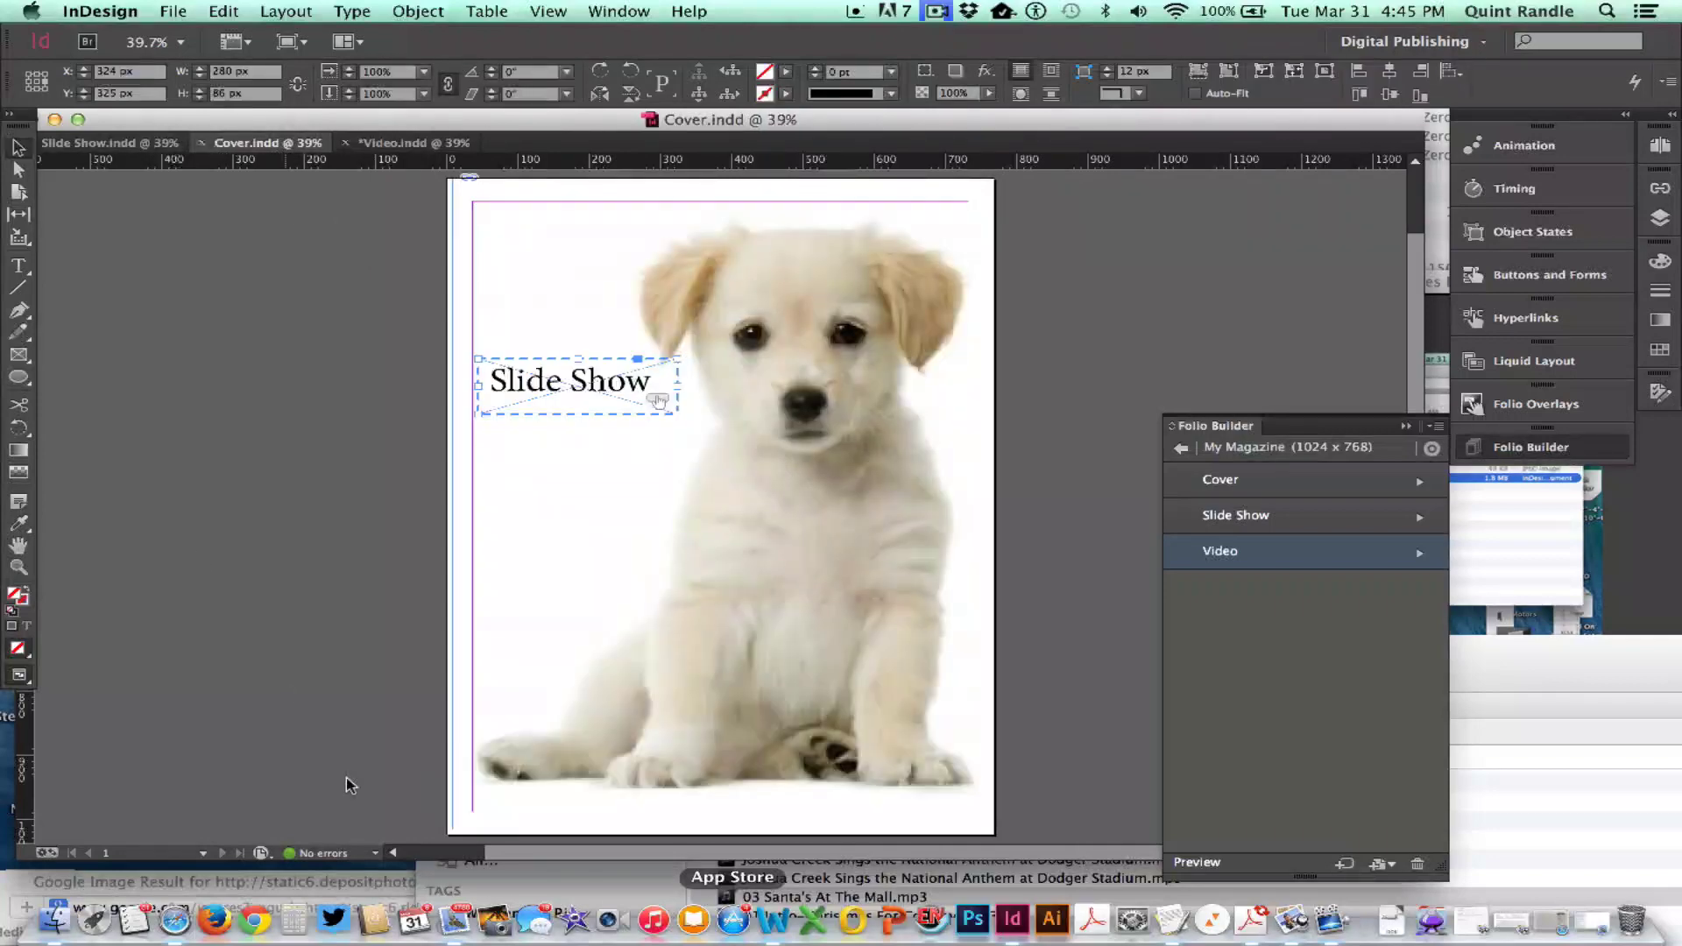
left_click(174, 919)
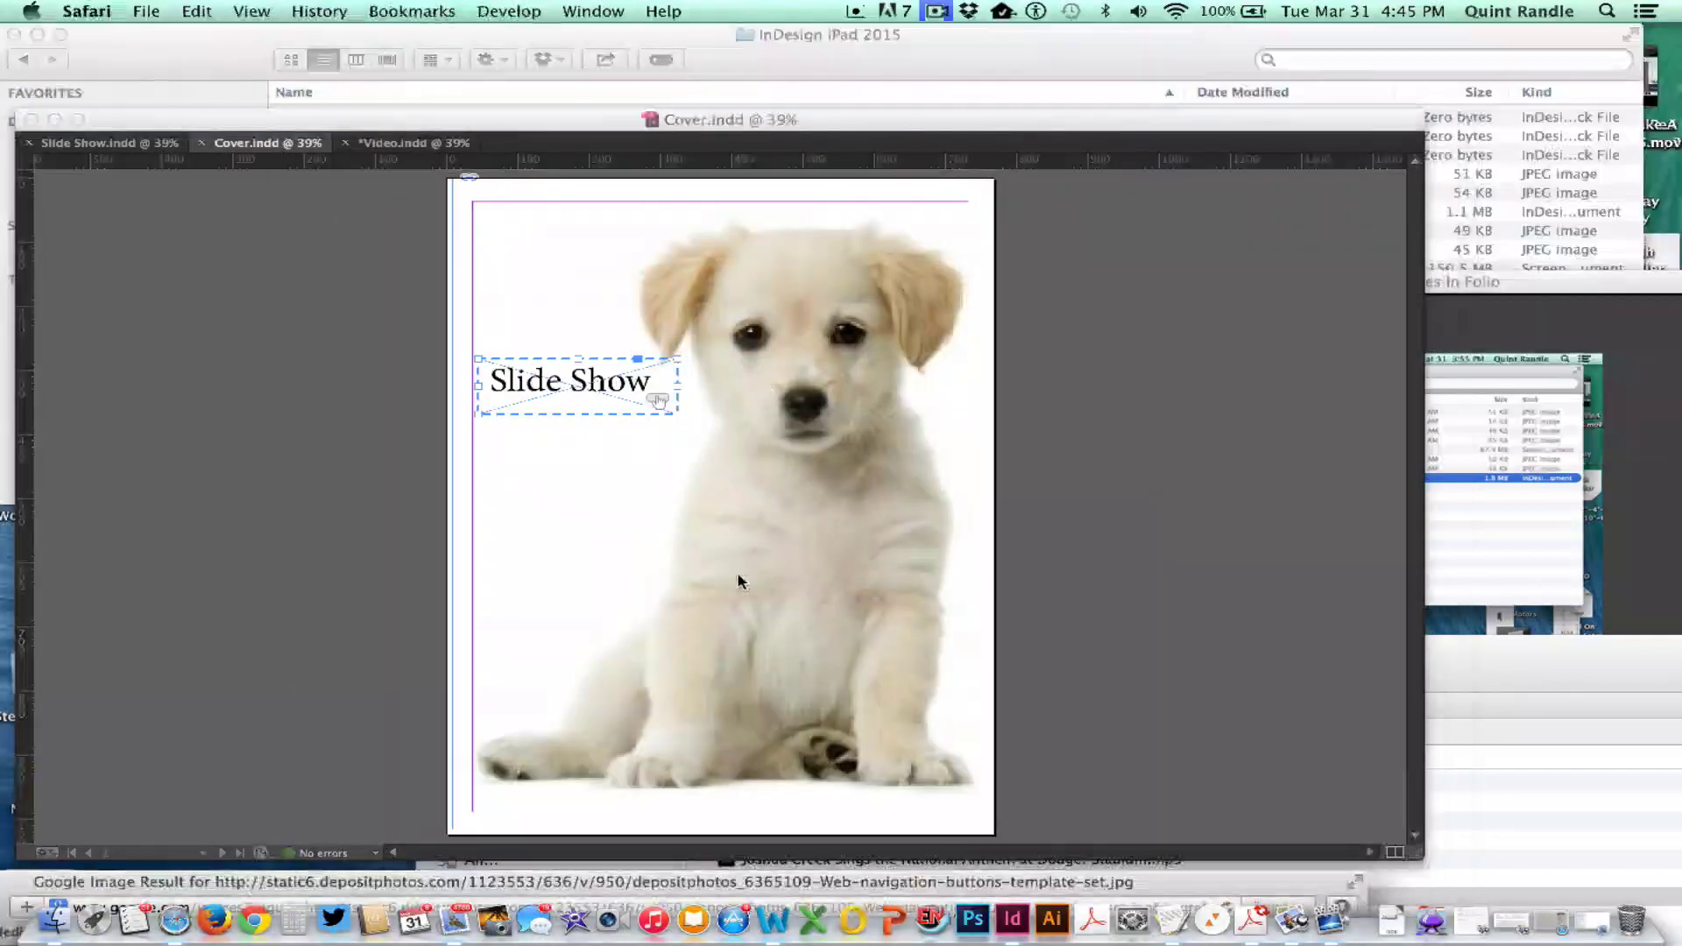
double_click(552, 891)
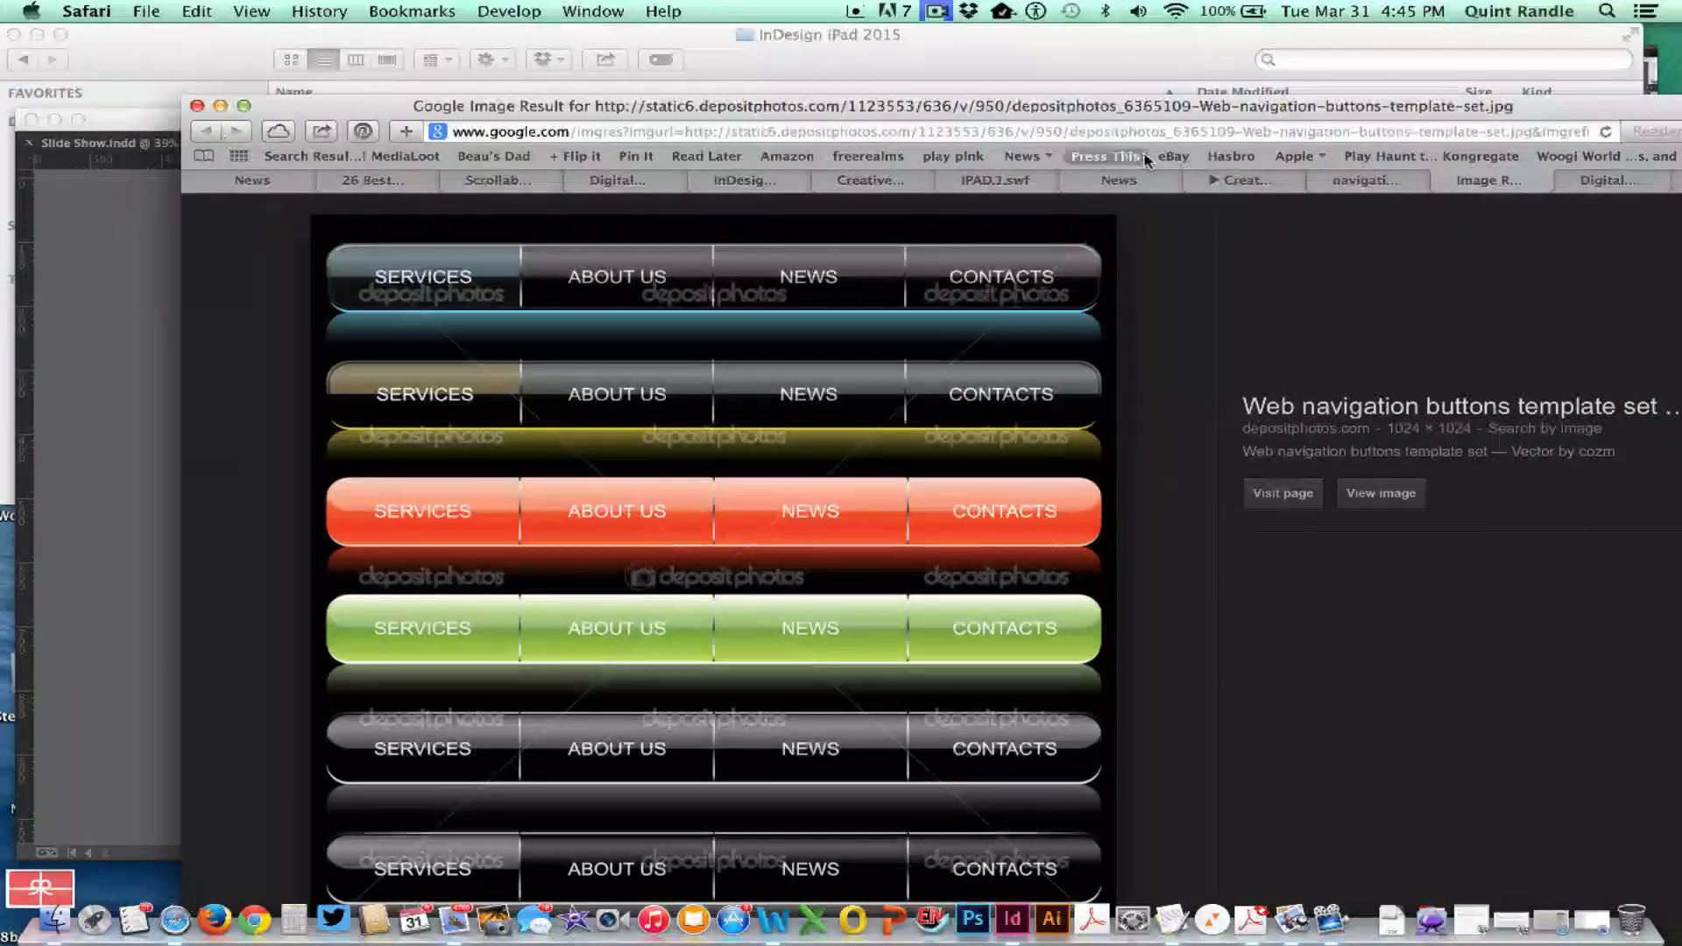
key("super+bracketleft")
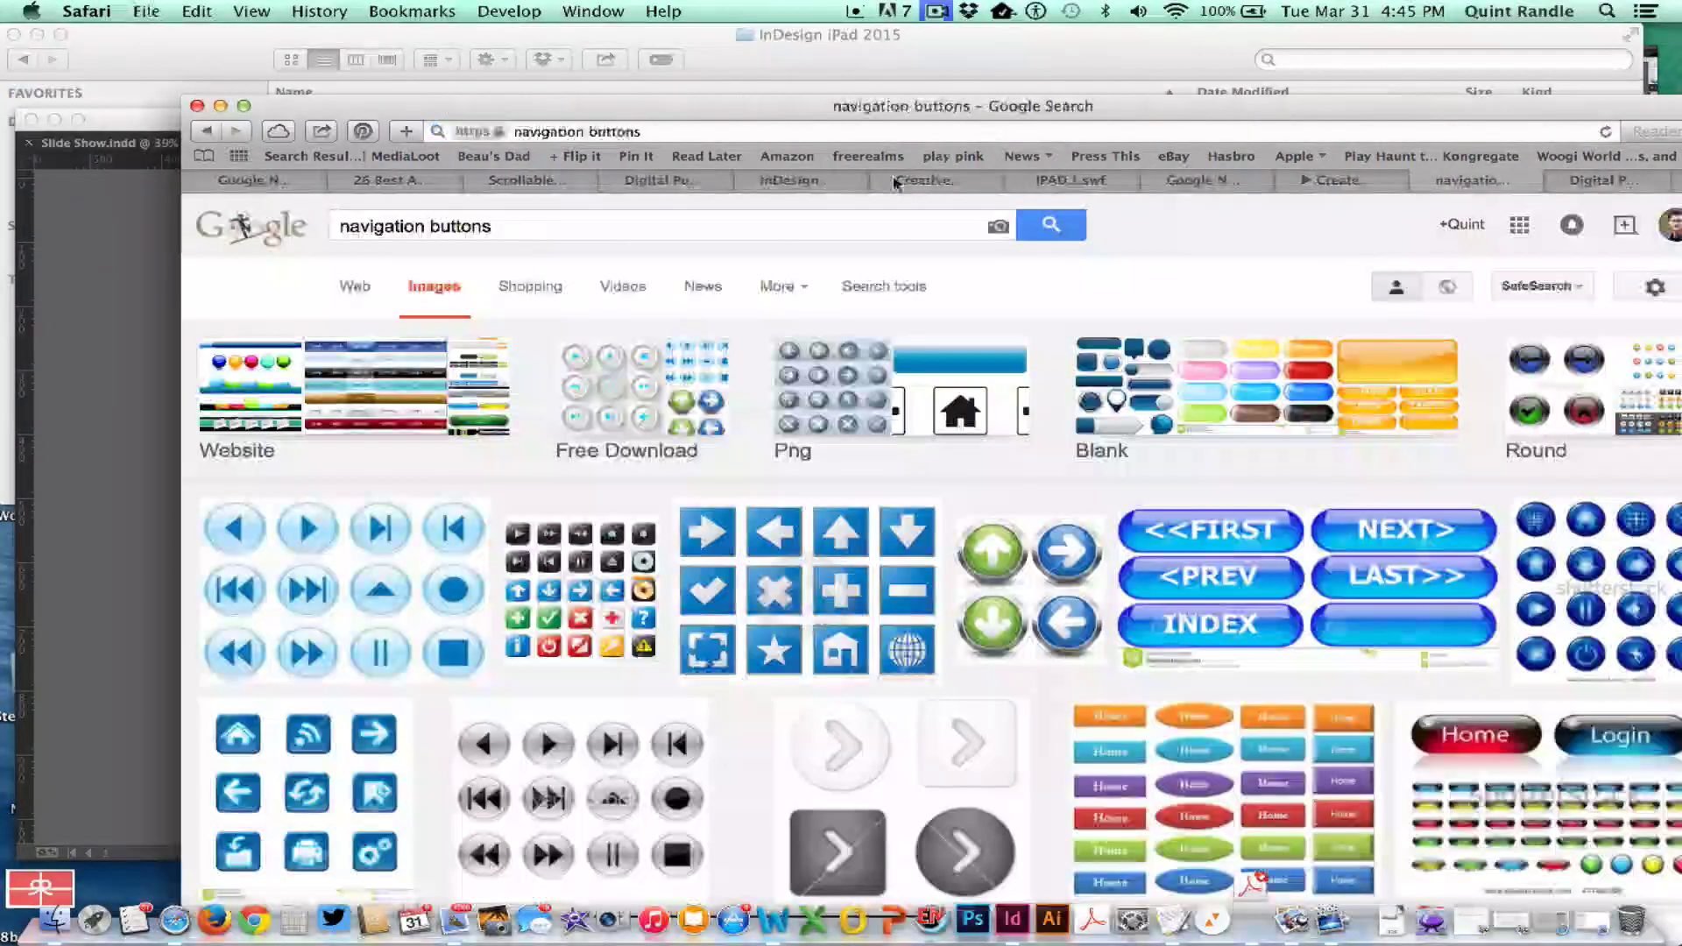
scroll(678, 441, "down", 10)
scroll(679, 441, "down", 5)
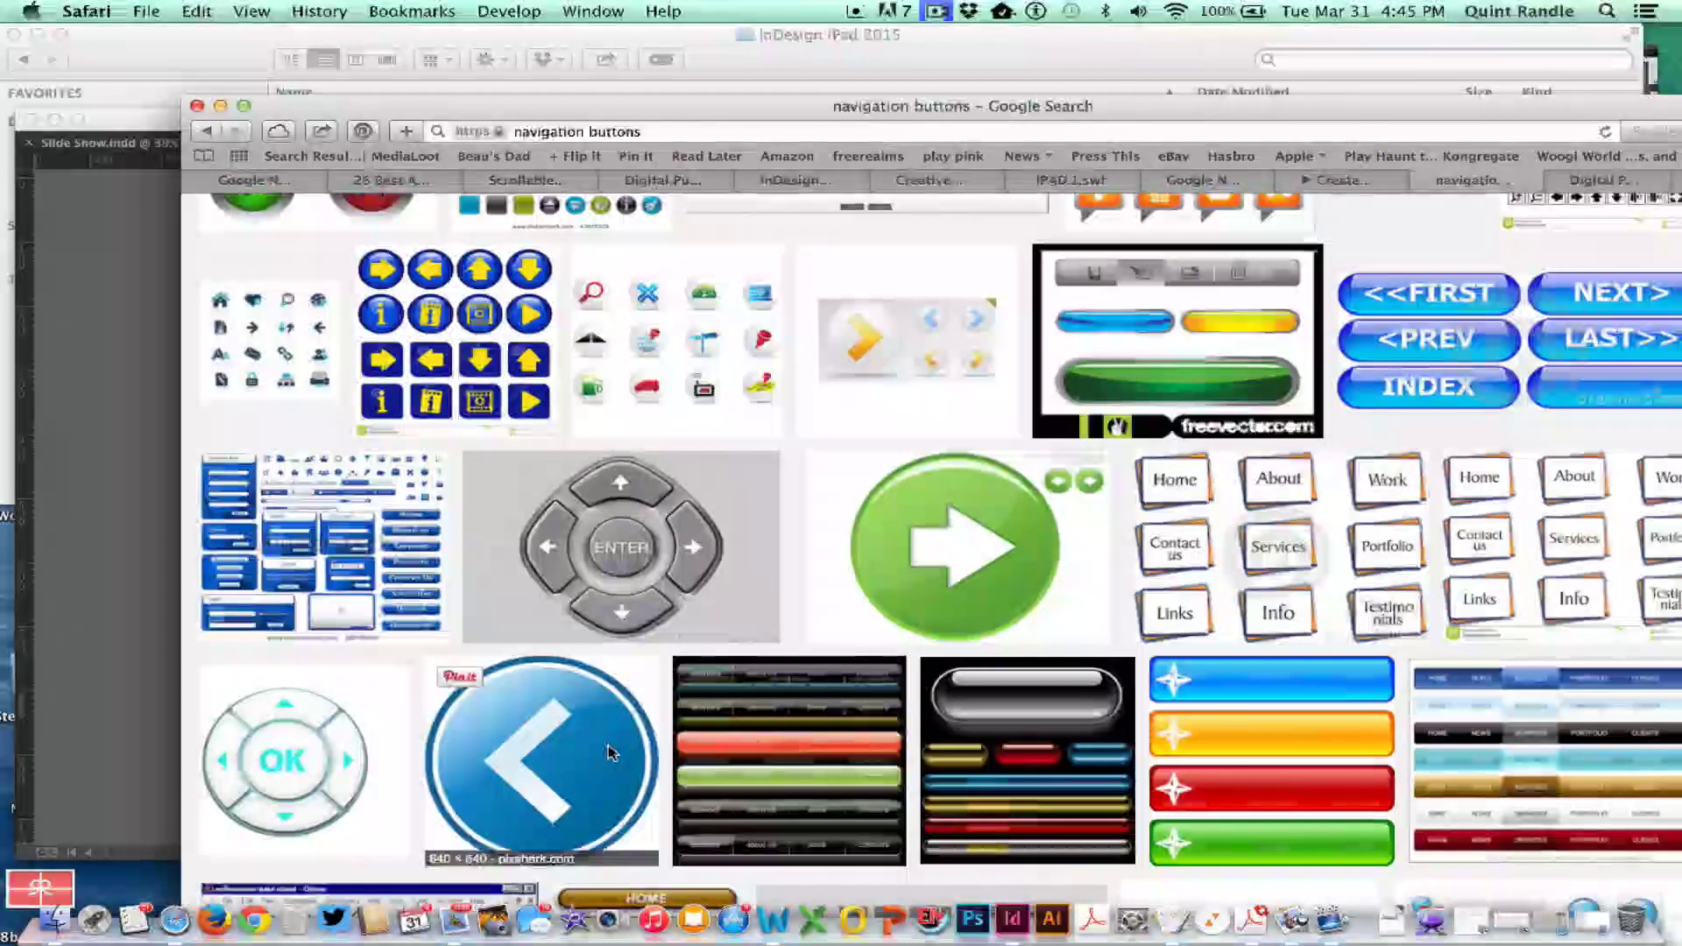
mouse_move(962, 568)
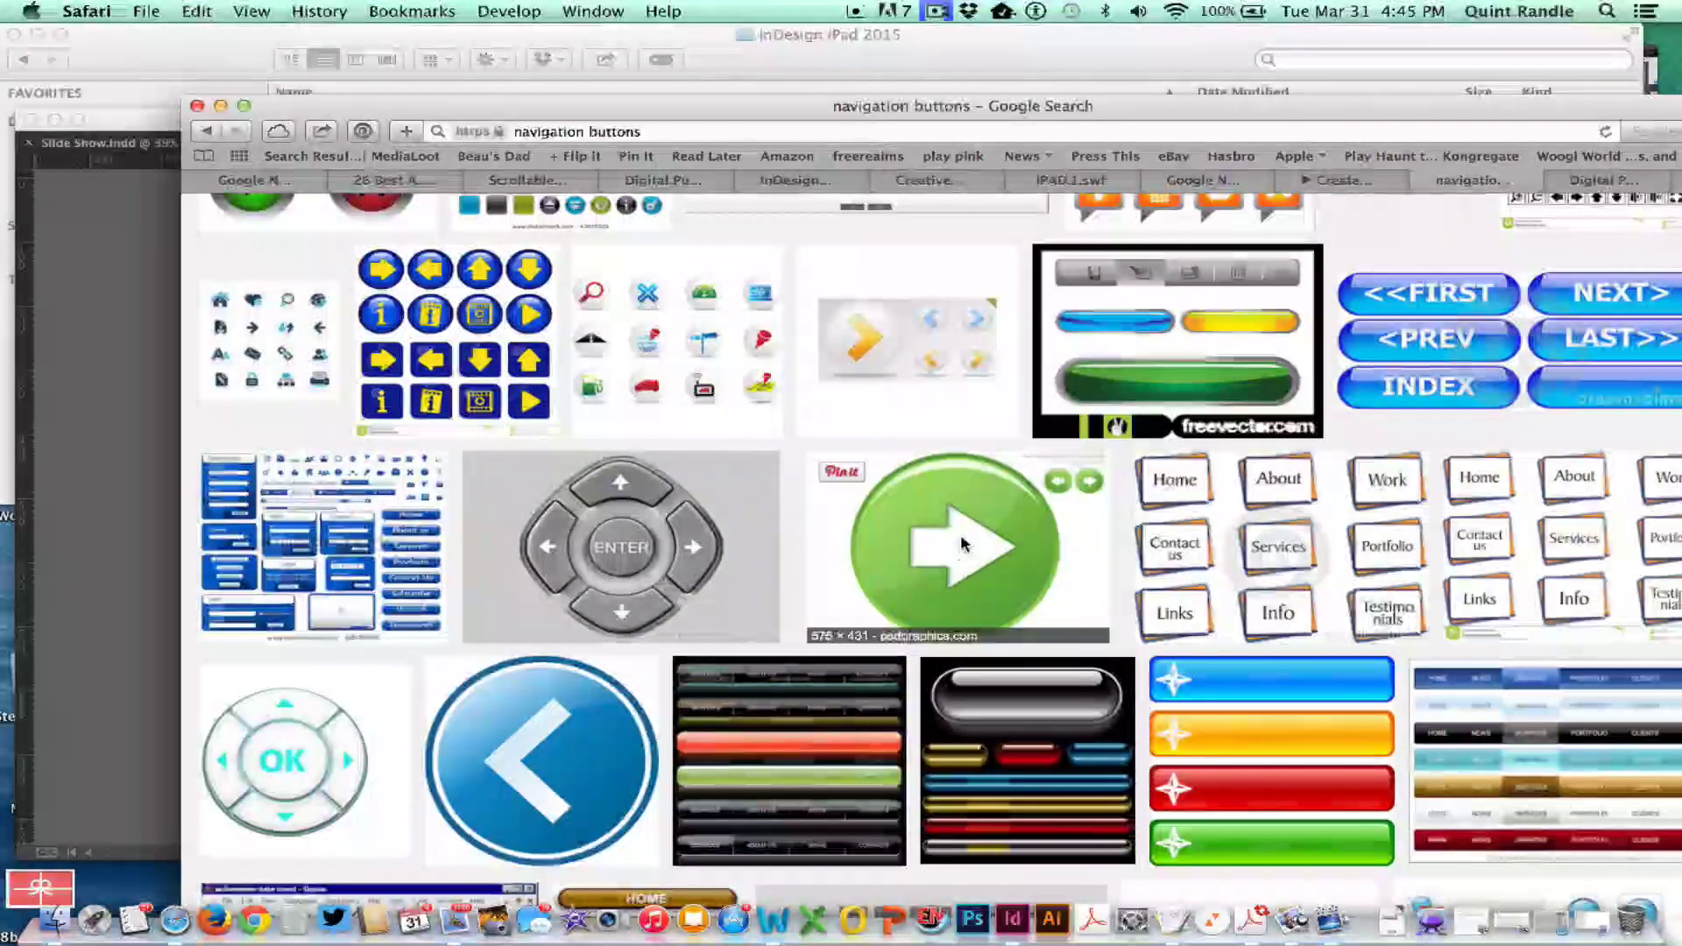
Step: Drag the green arrow button image from Safari onto the Video page below the band video
left_click_drag(690, 103, 1372, 227)
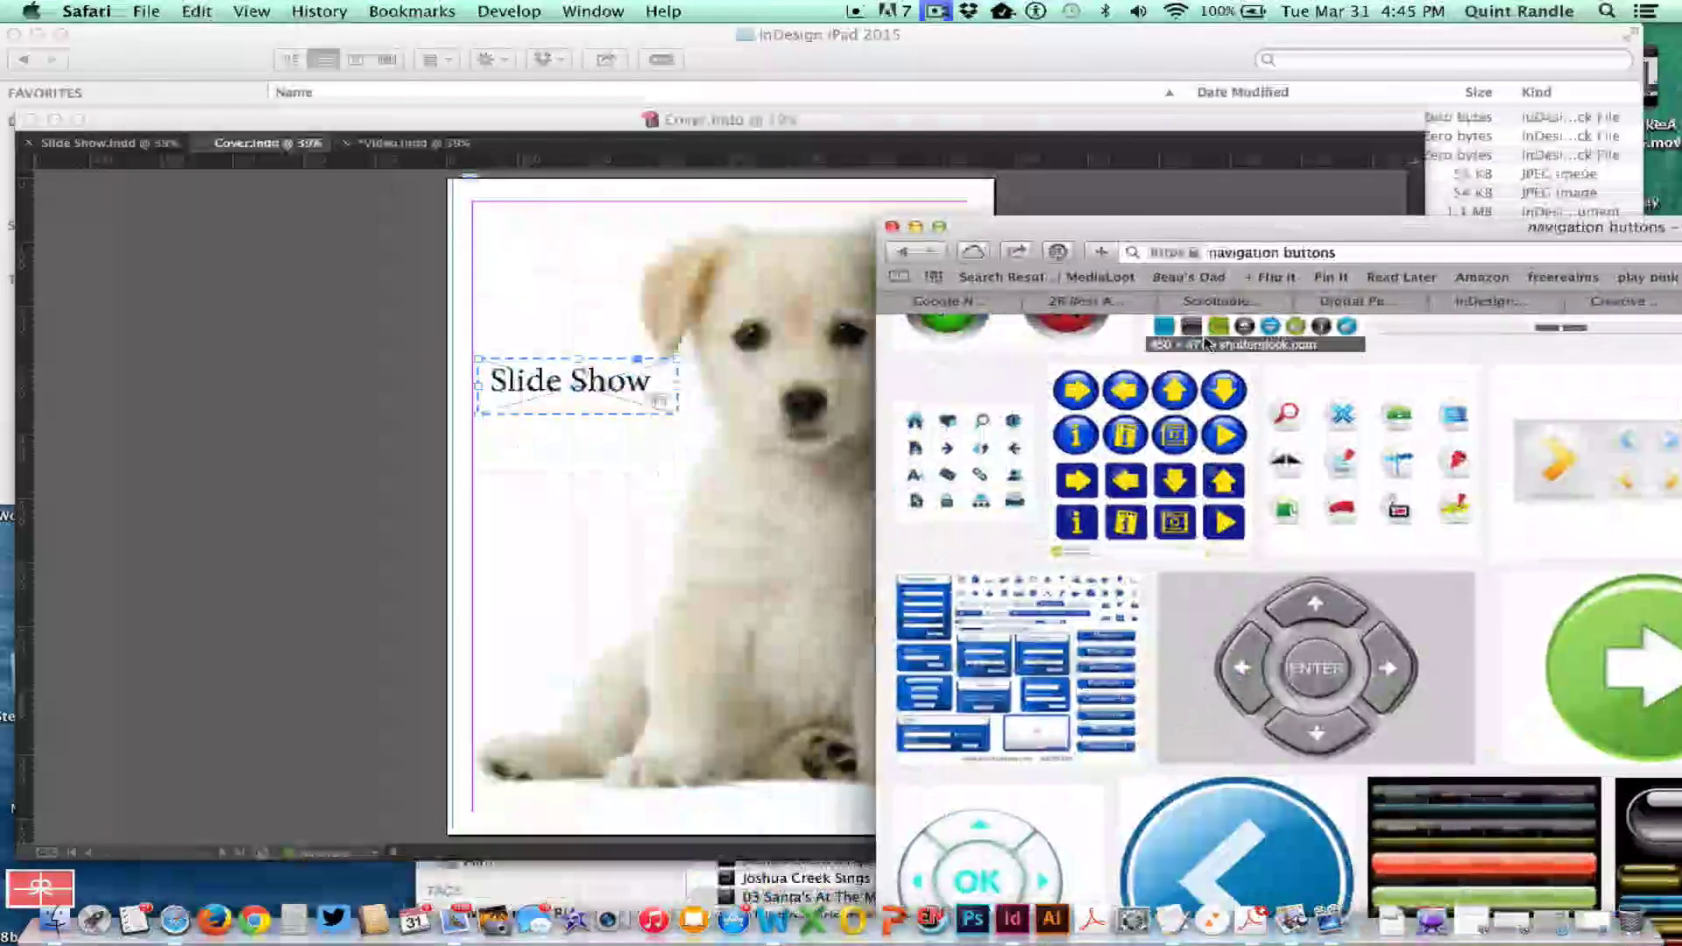
left_click_drag(1086, 232, 1380, 232)
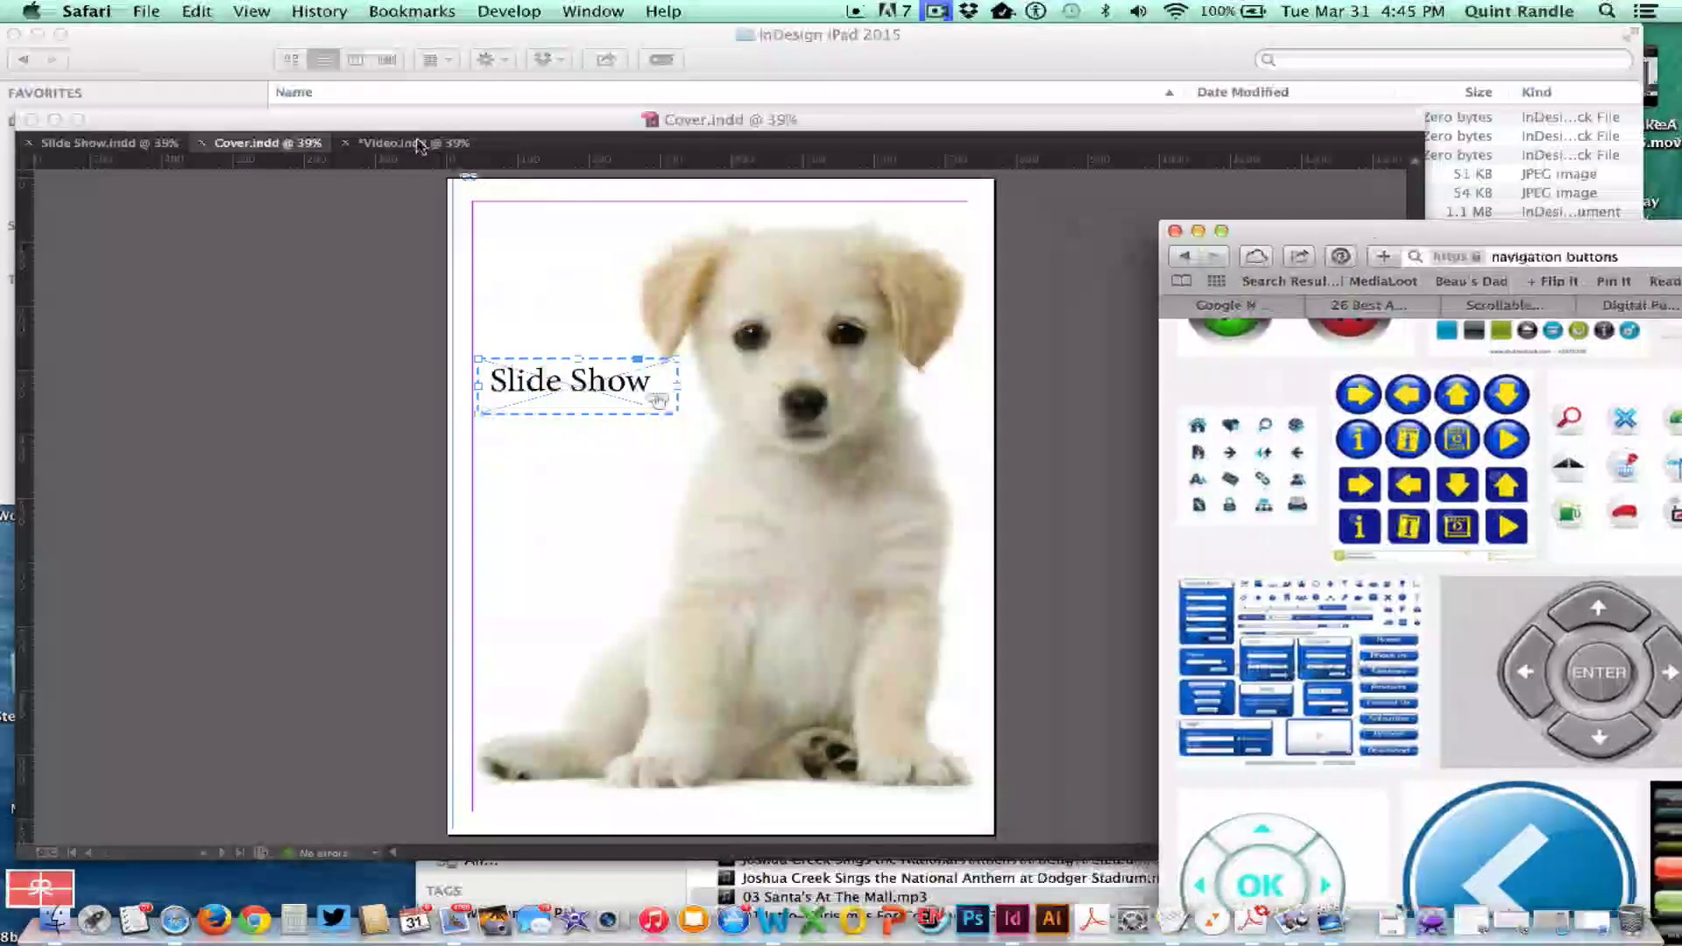
left_click(982, 216)
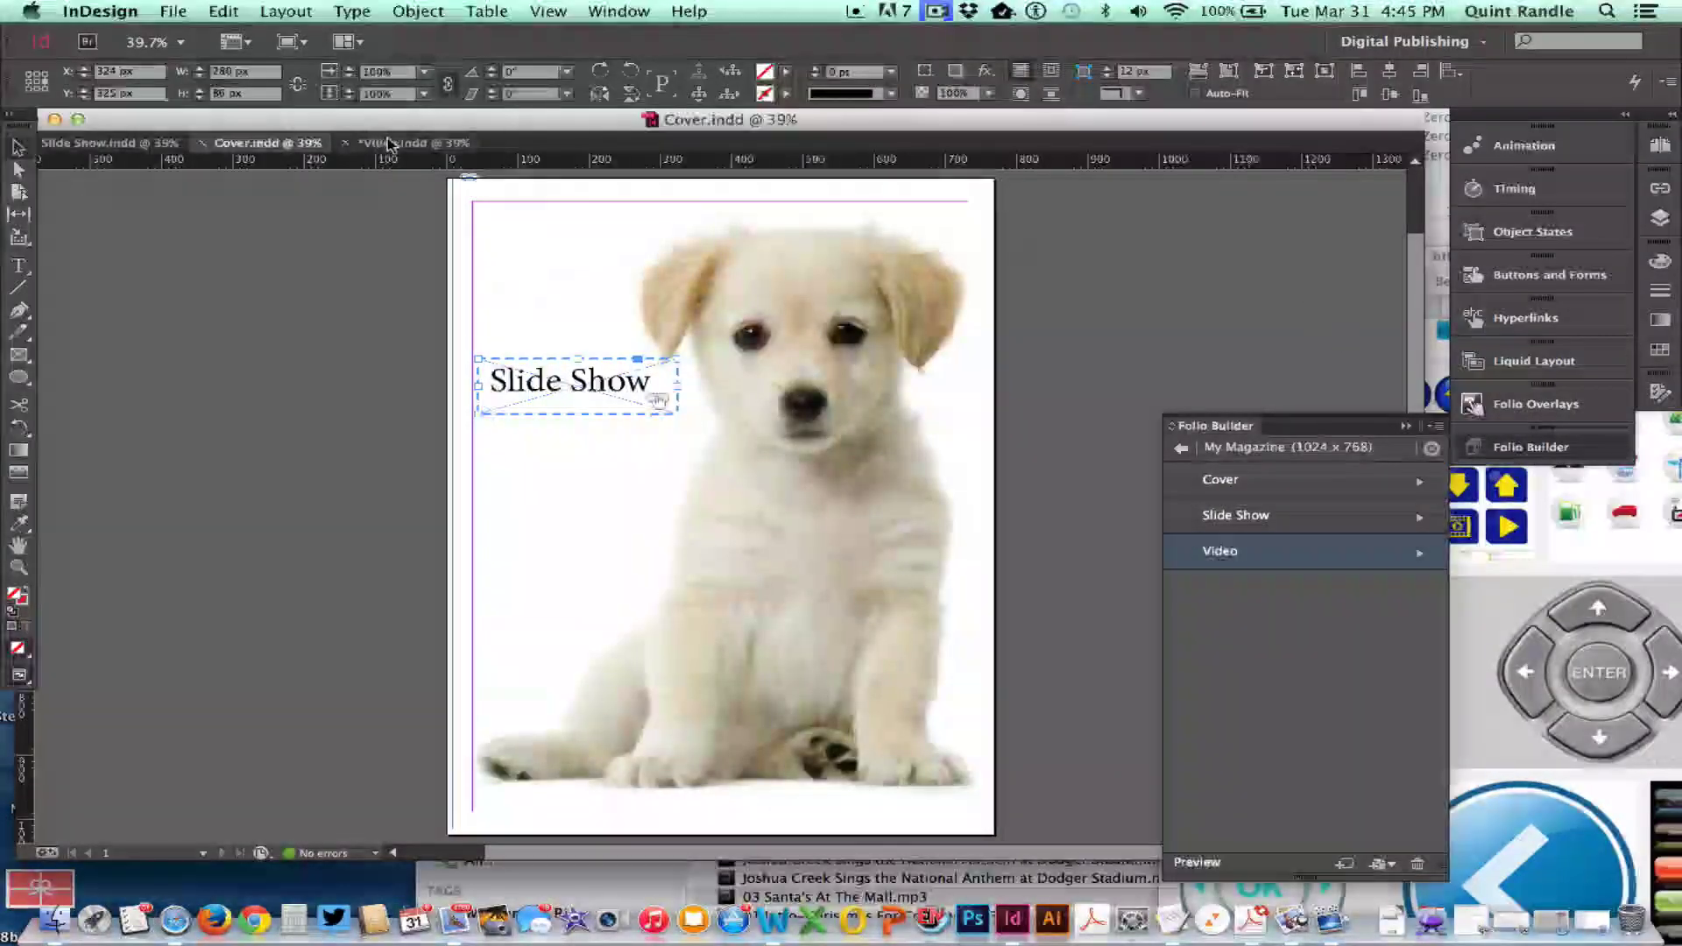
left_click(395, 143)
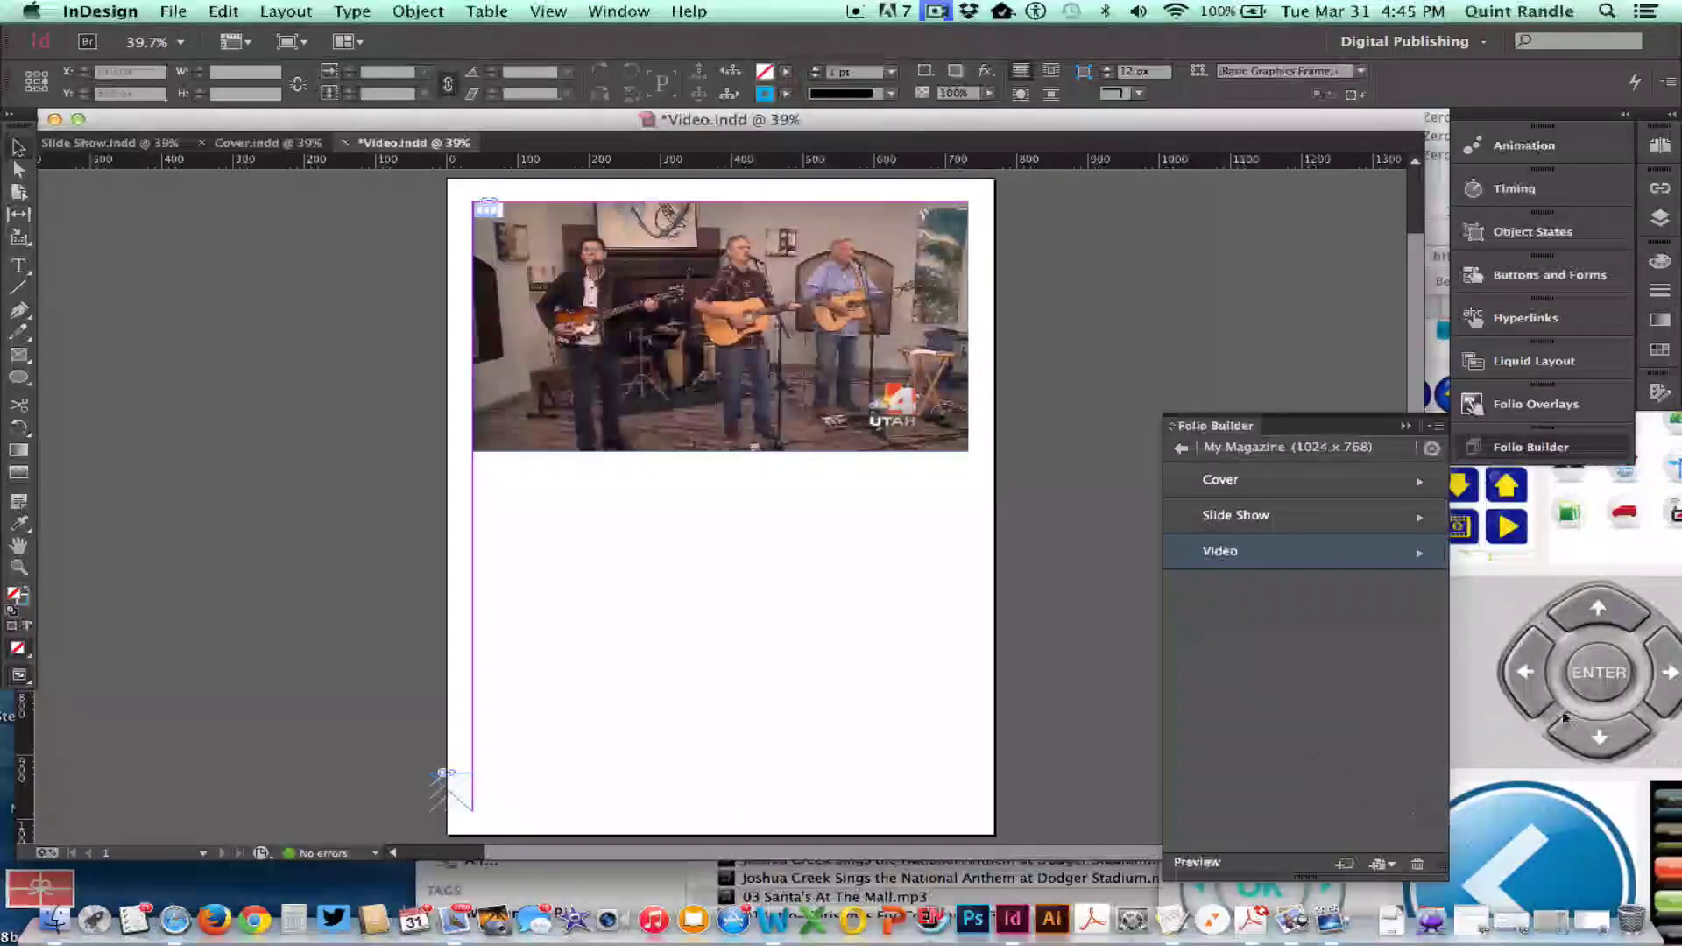
left_click(1568, 482)
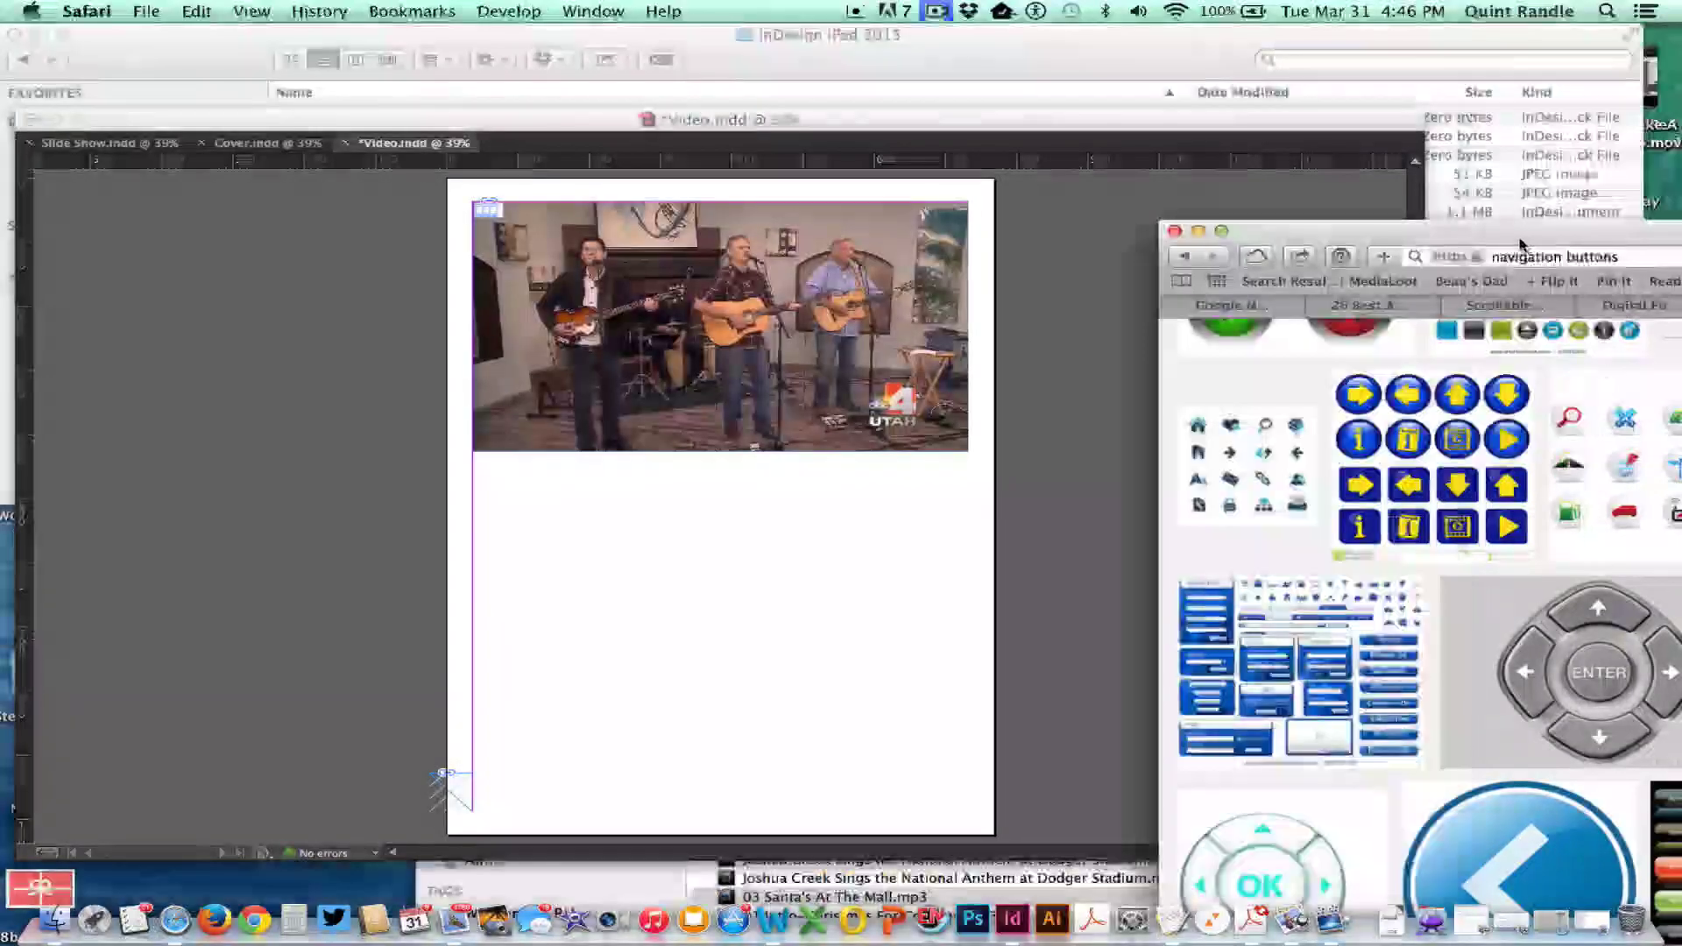
left_click_drag(1489, 230, 1247, 164)
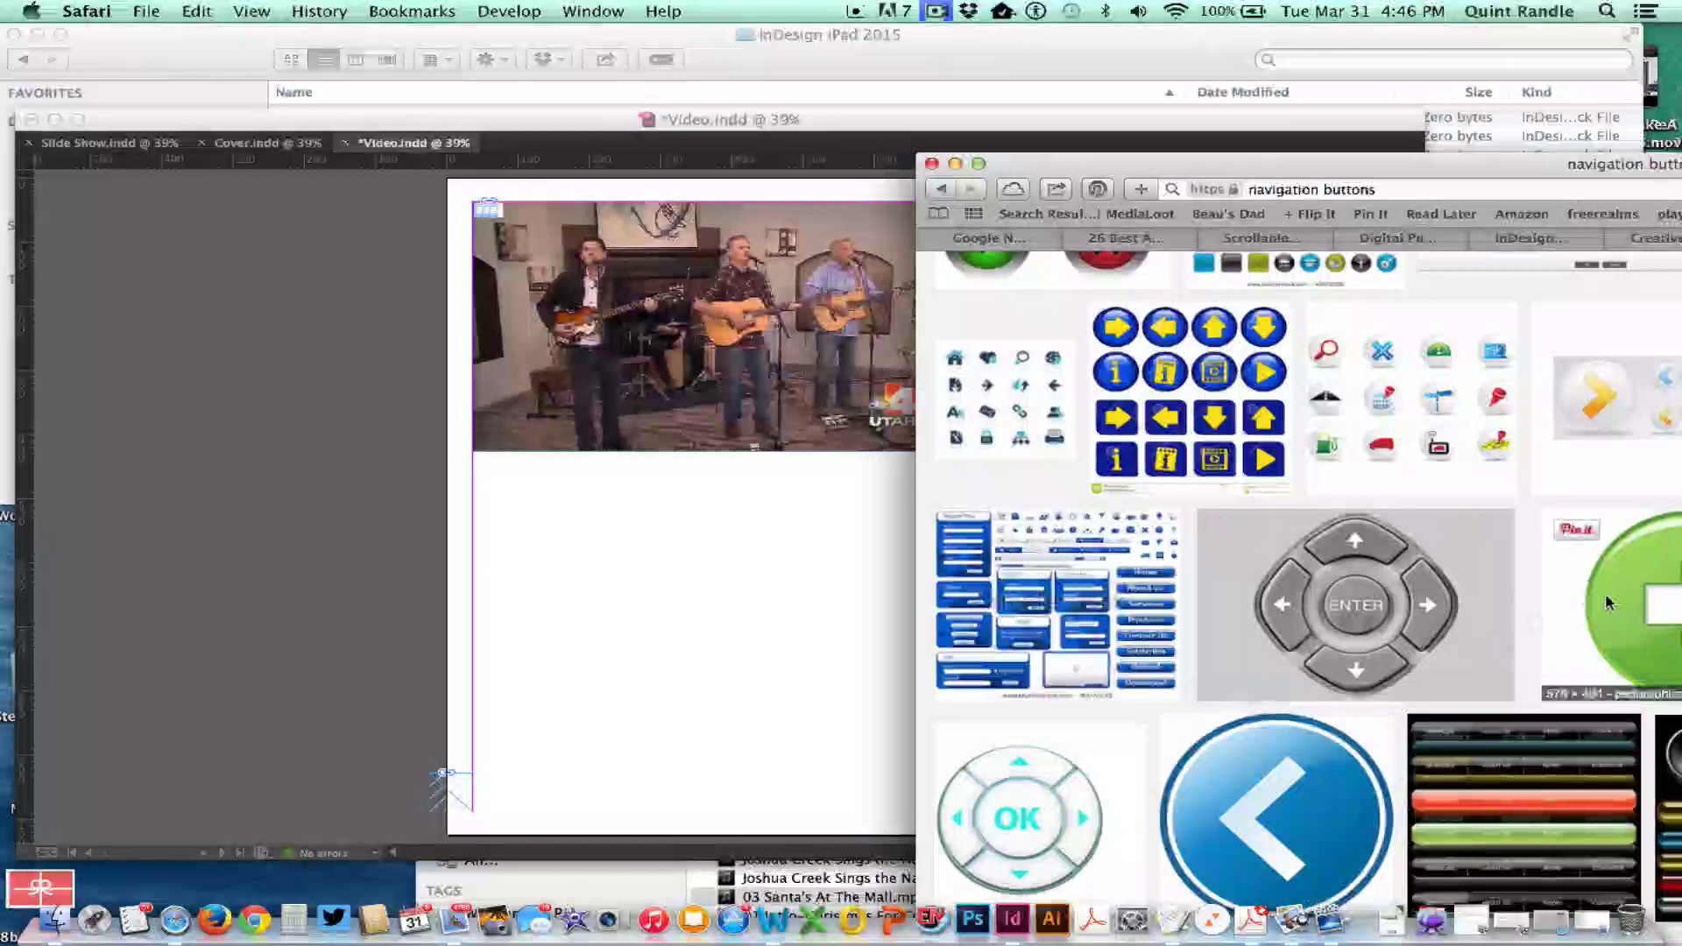
left_click_drag(1605, 592, 701, 639)
left_click(701, 639)
Step: Move the green arrow button up and right, then open the Media panel
left_click(848, 630)
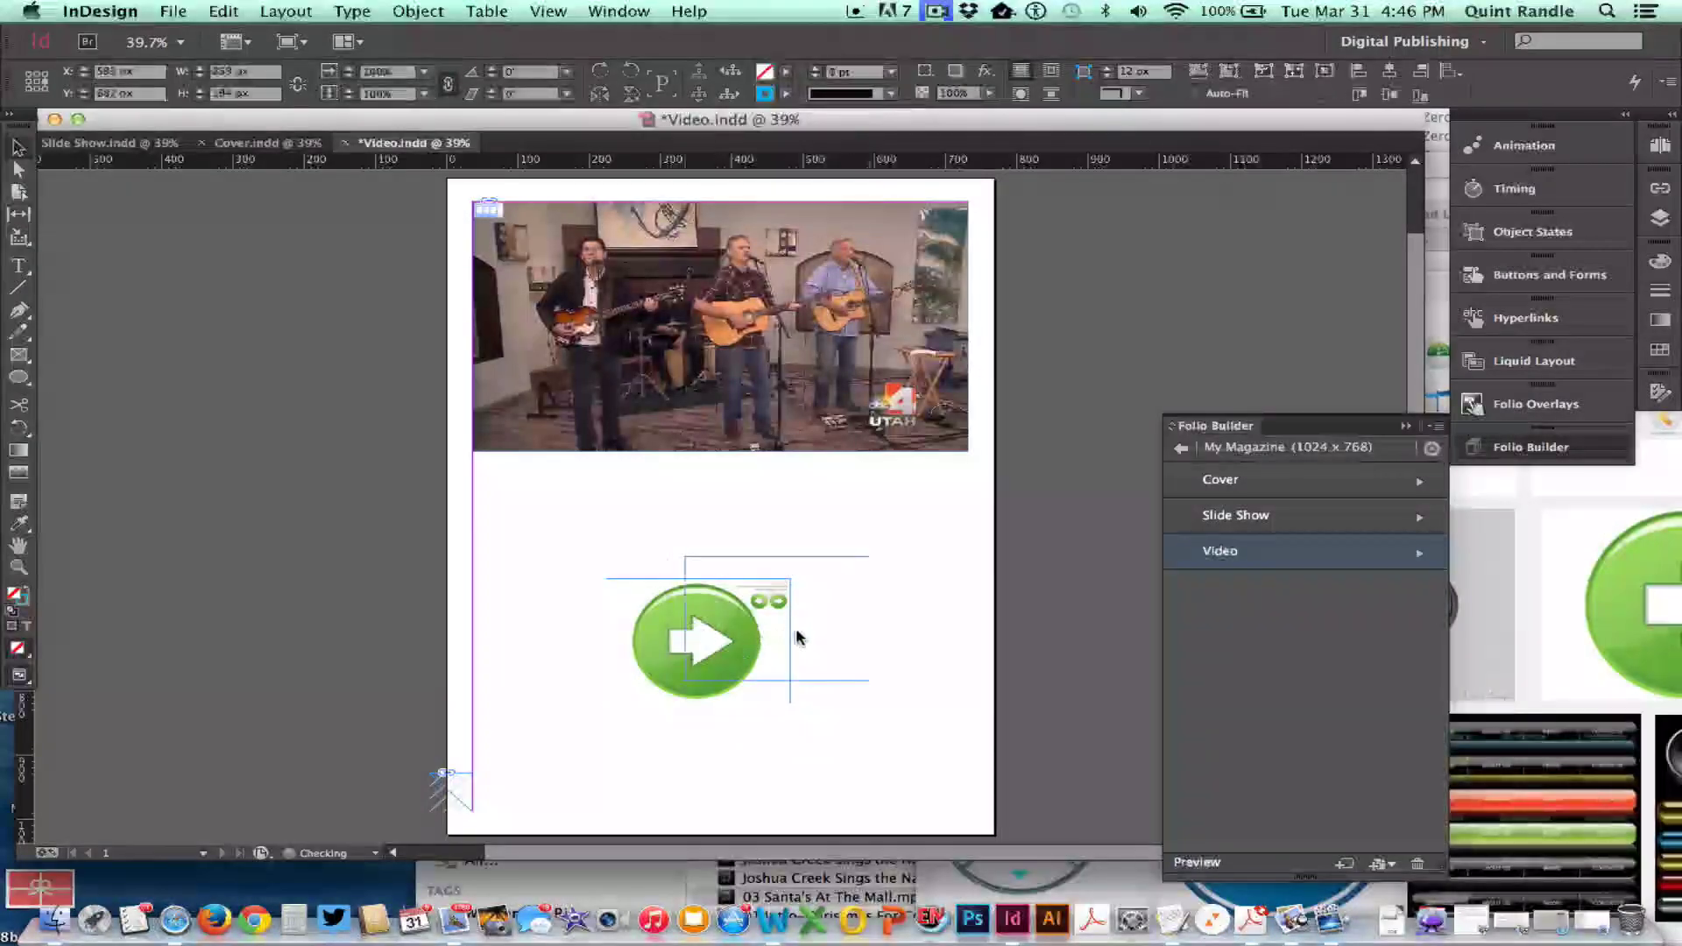
left_click_drag(770, 638, 849, 614)
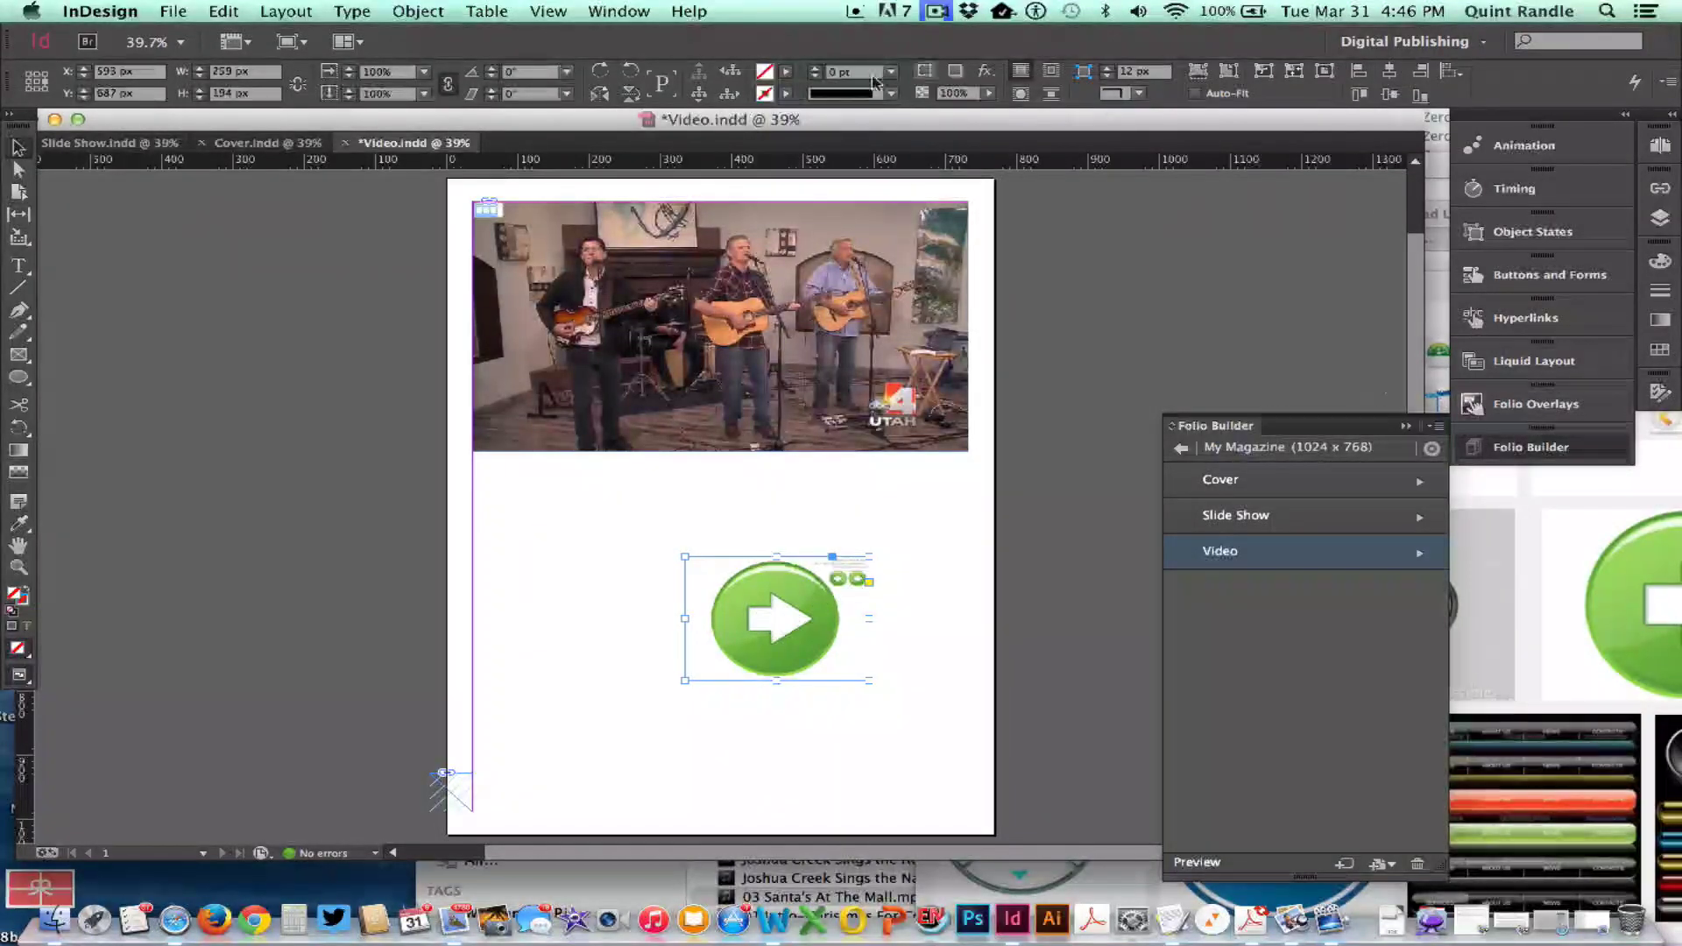
left_click(618, 12)
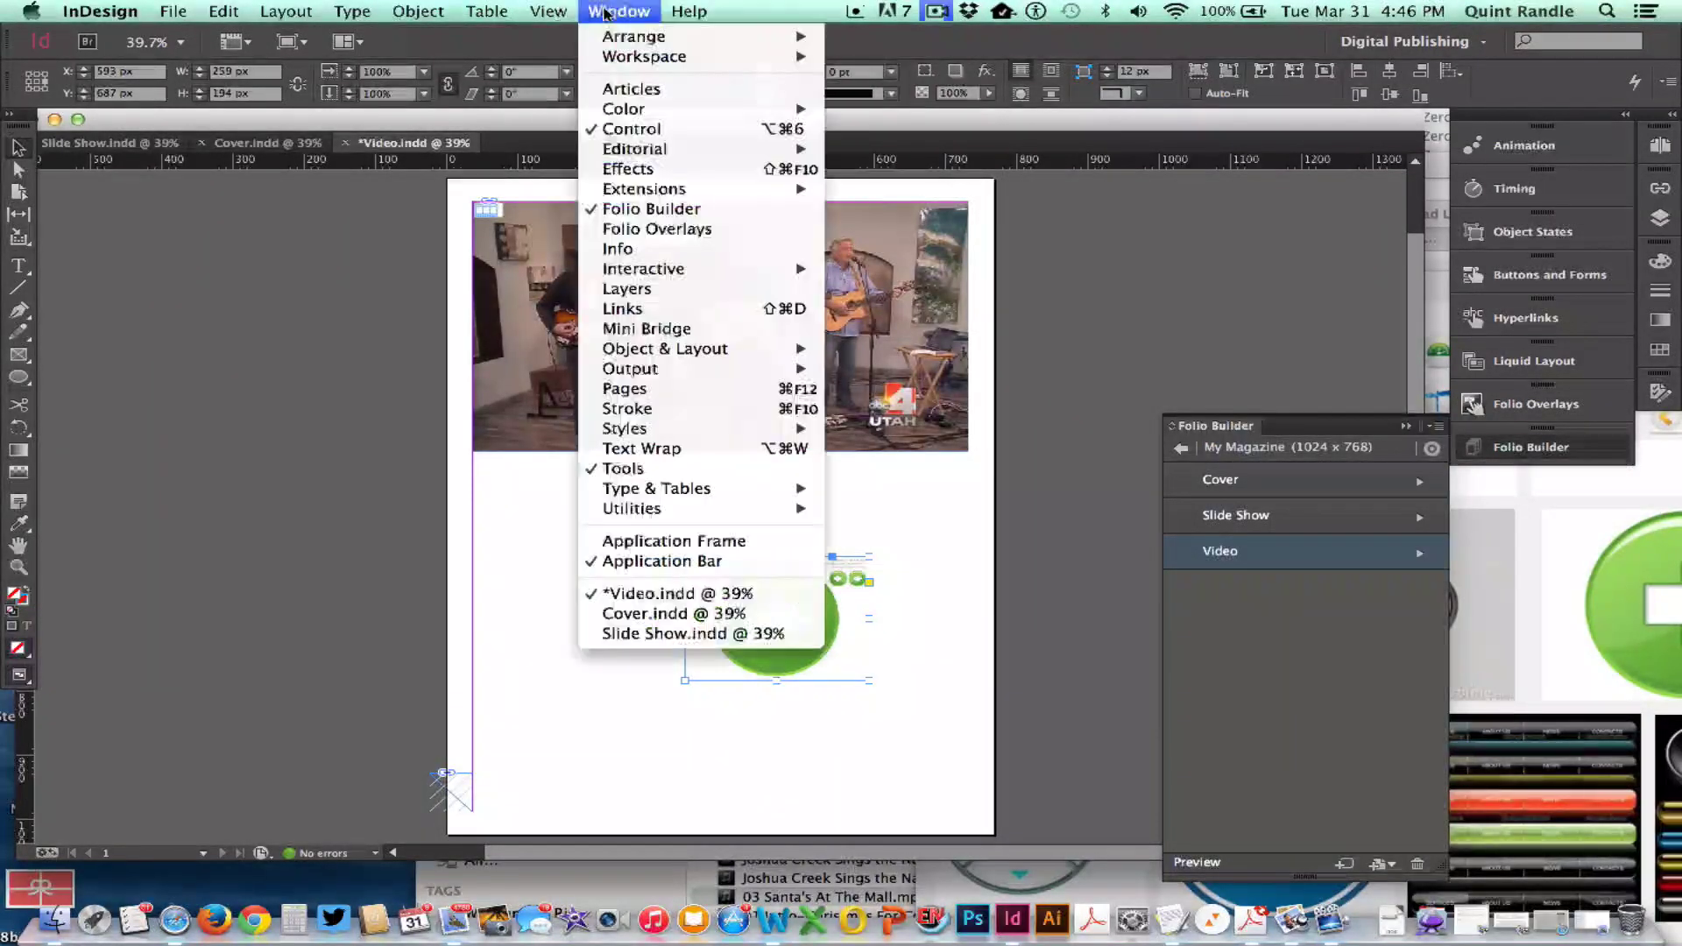
mouse_move(706, 276)
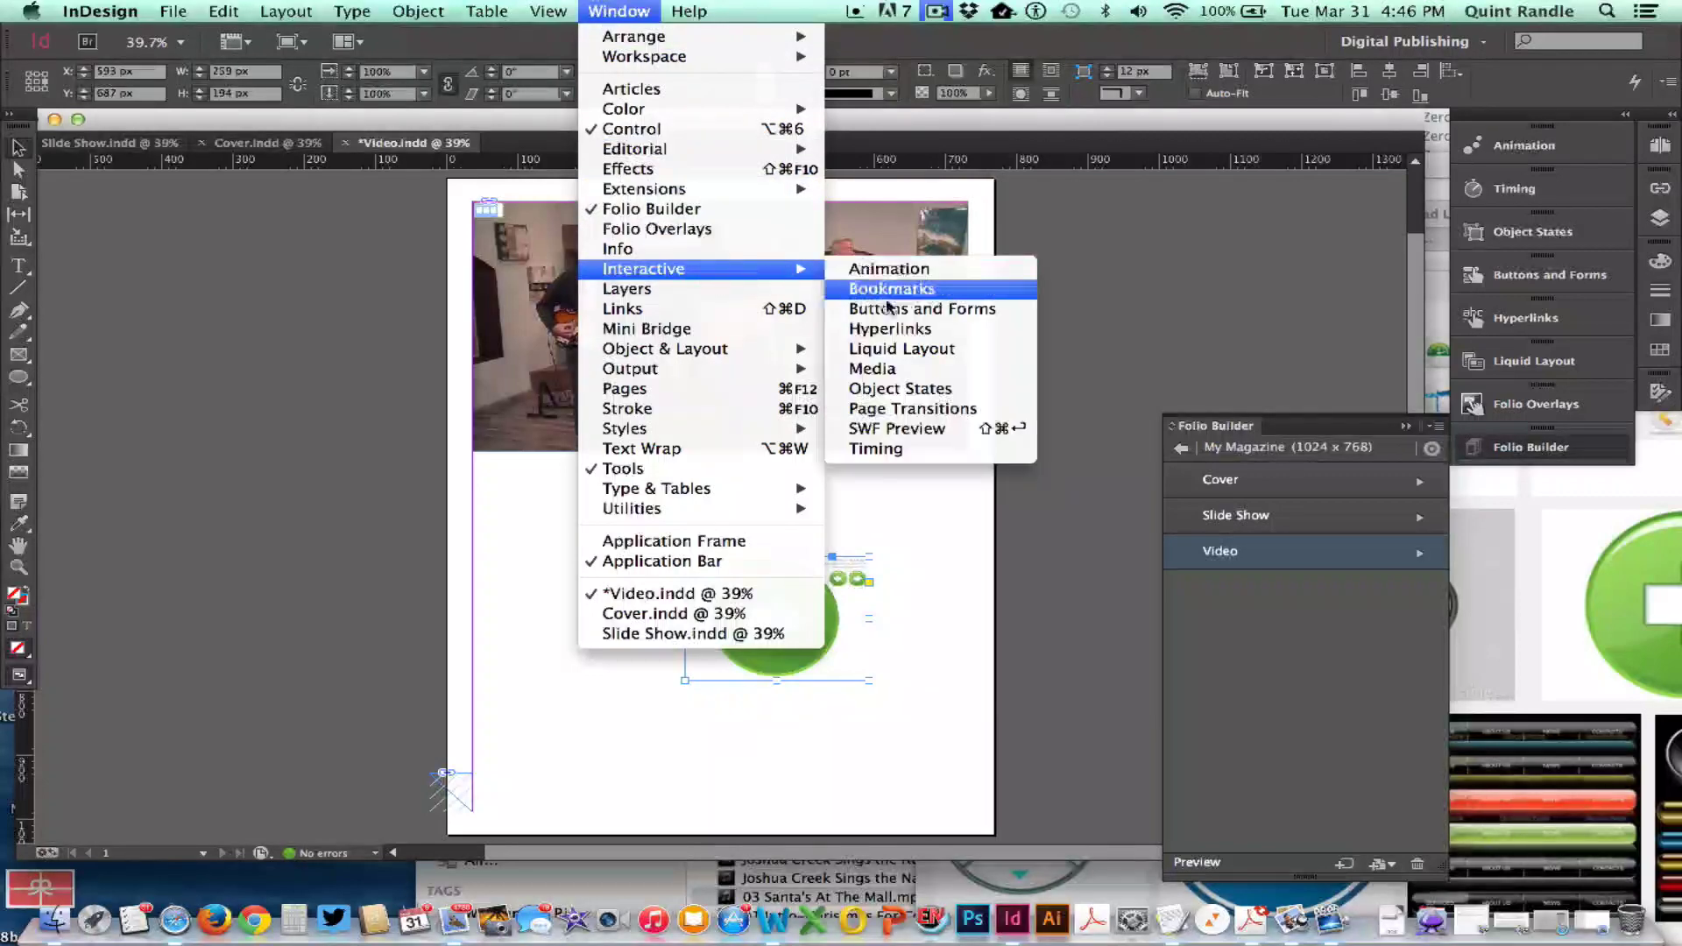
left_click(884, 368)
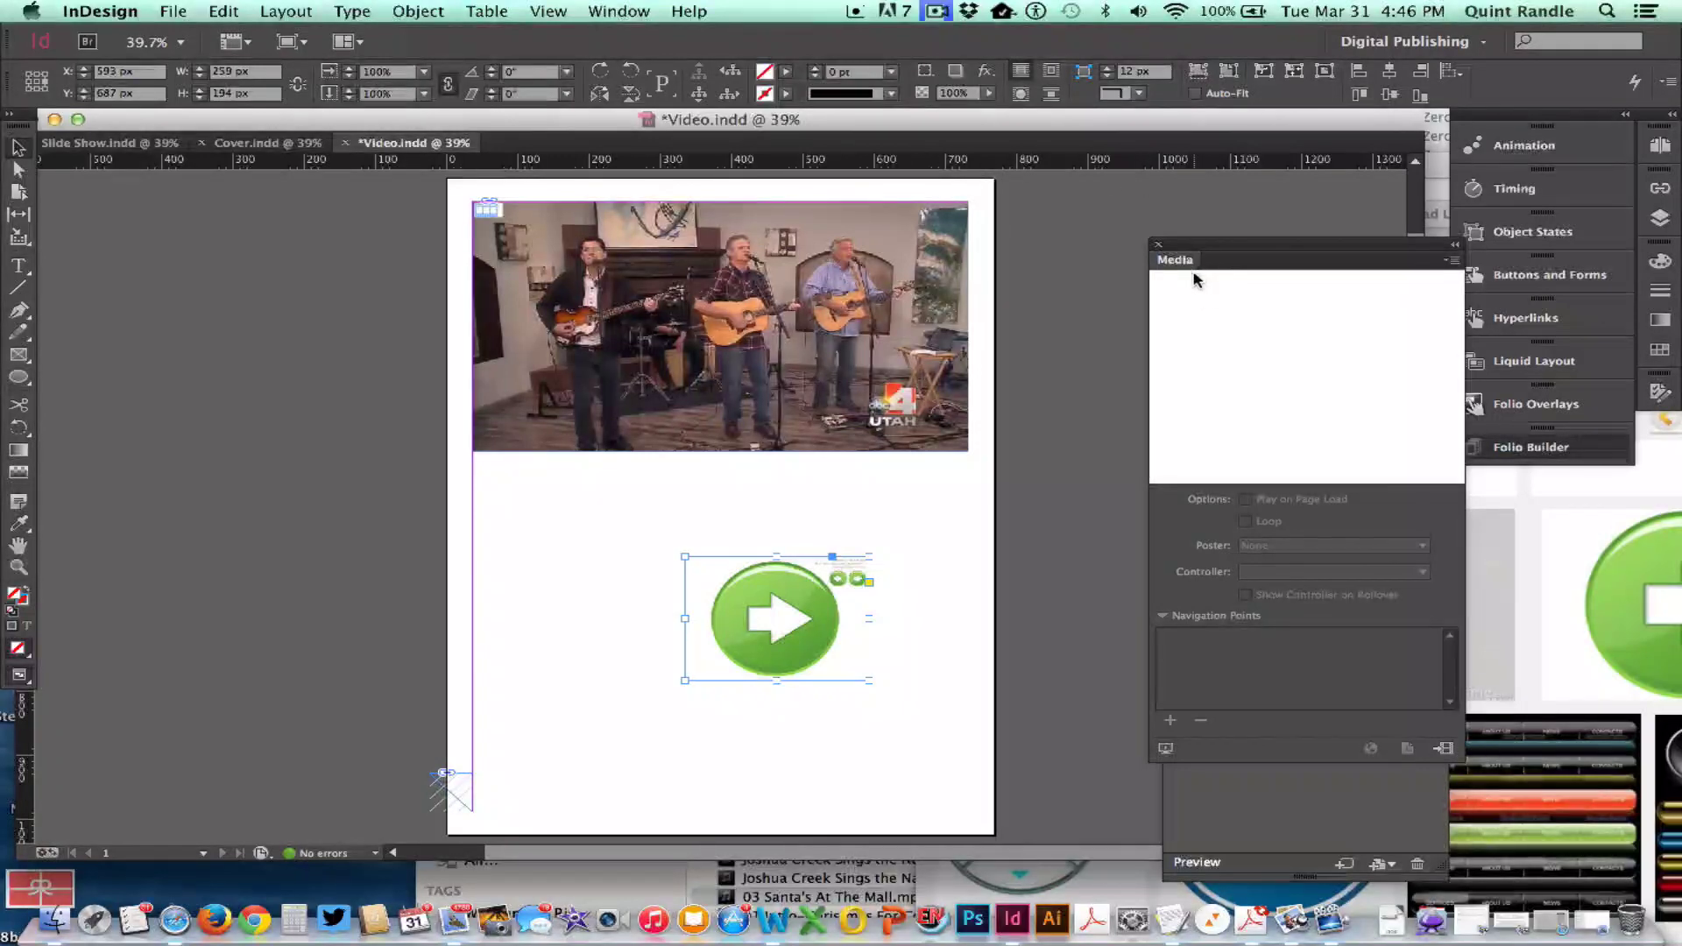
Step: Bring the Media panel up beside the page and select the green arrow graphic
key("super+Tab")
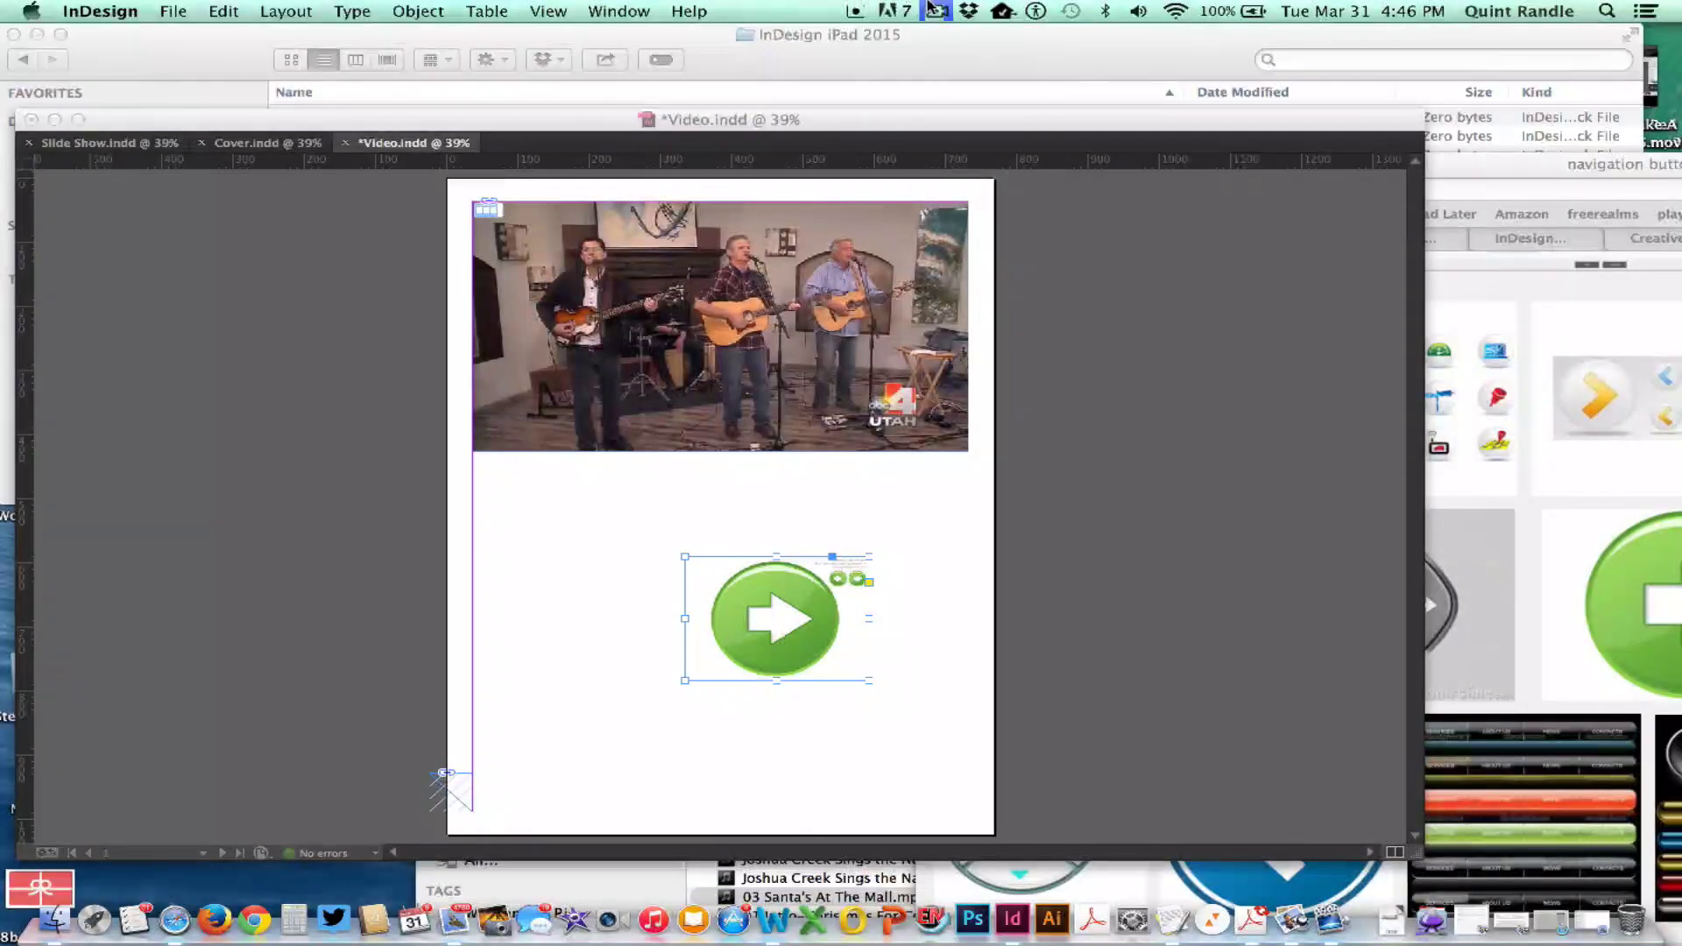
left_click(934, 9)
left_click(957, 74)
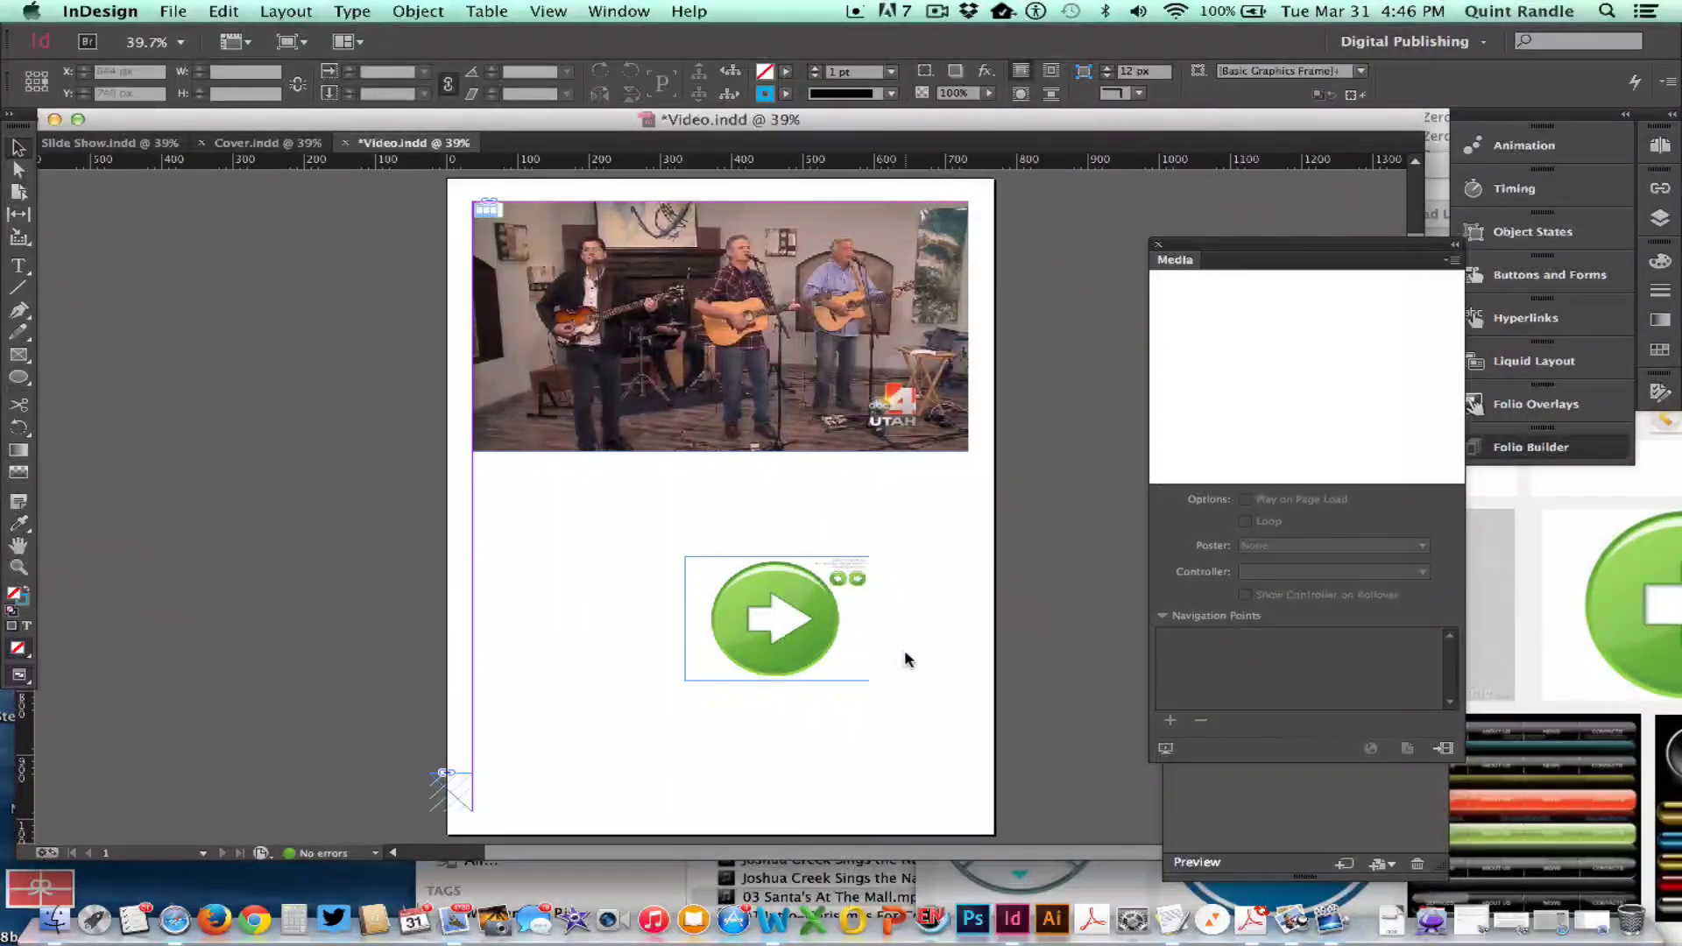
left_click(828, 631)
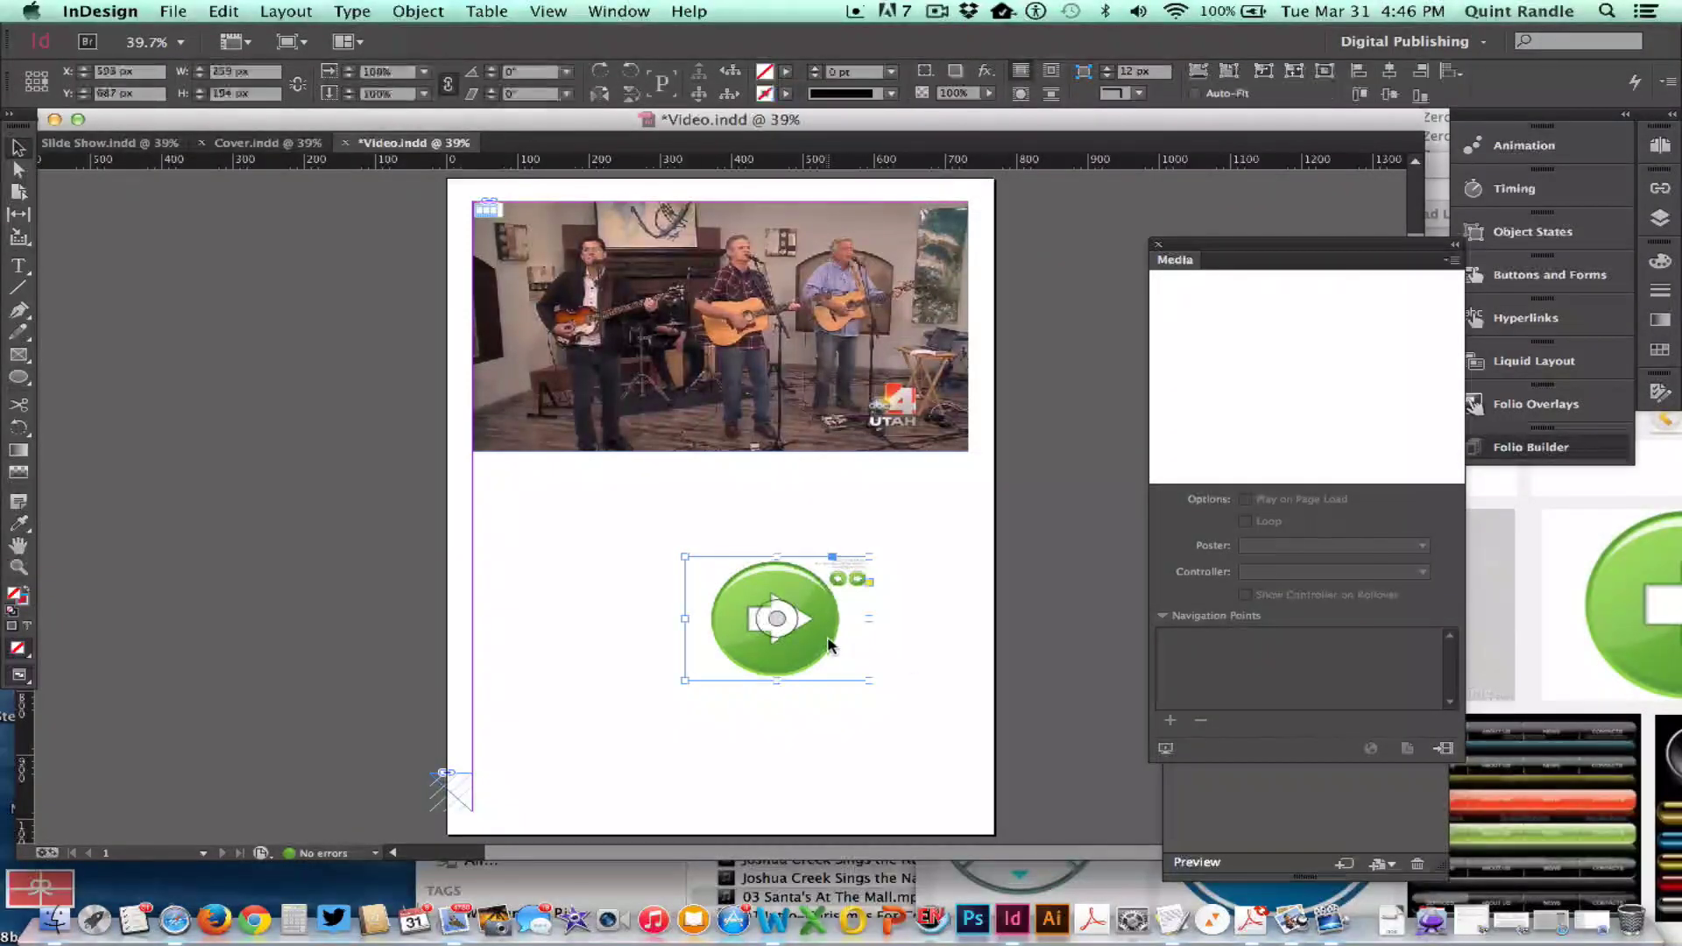
Step: Convert the green arrow to a button named Santa At Mall with a Sound action for 03 Santa's At The Mall.mp3
left_click(342, 11)
mouse_move(418, 10)
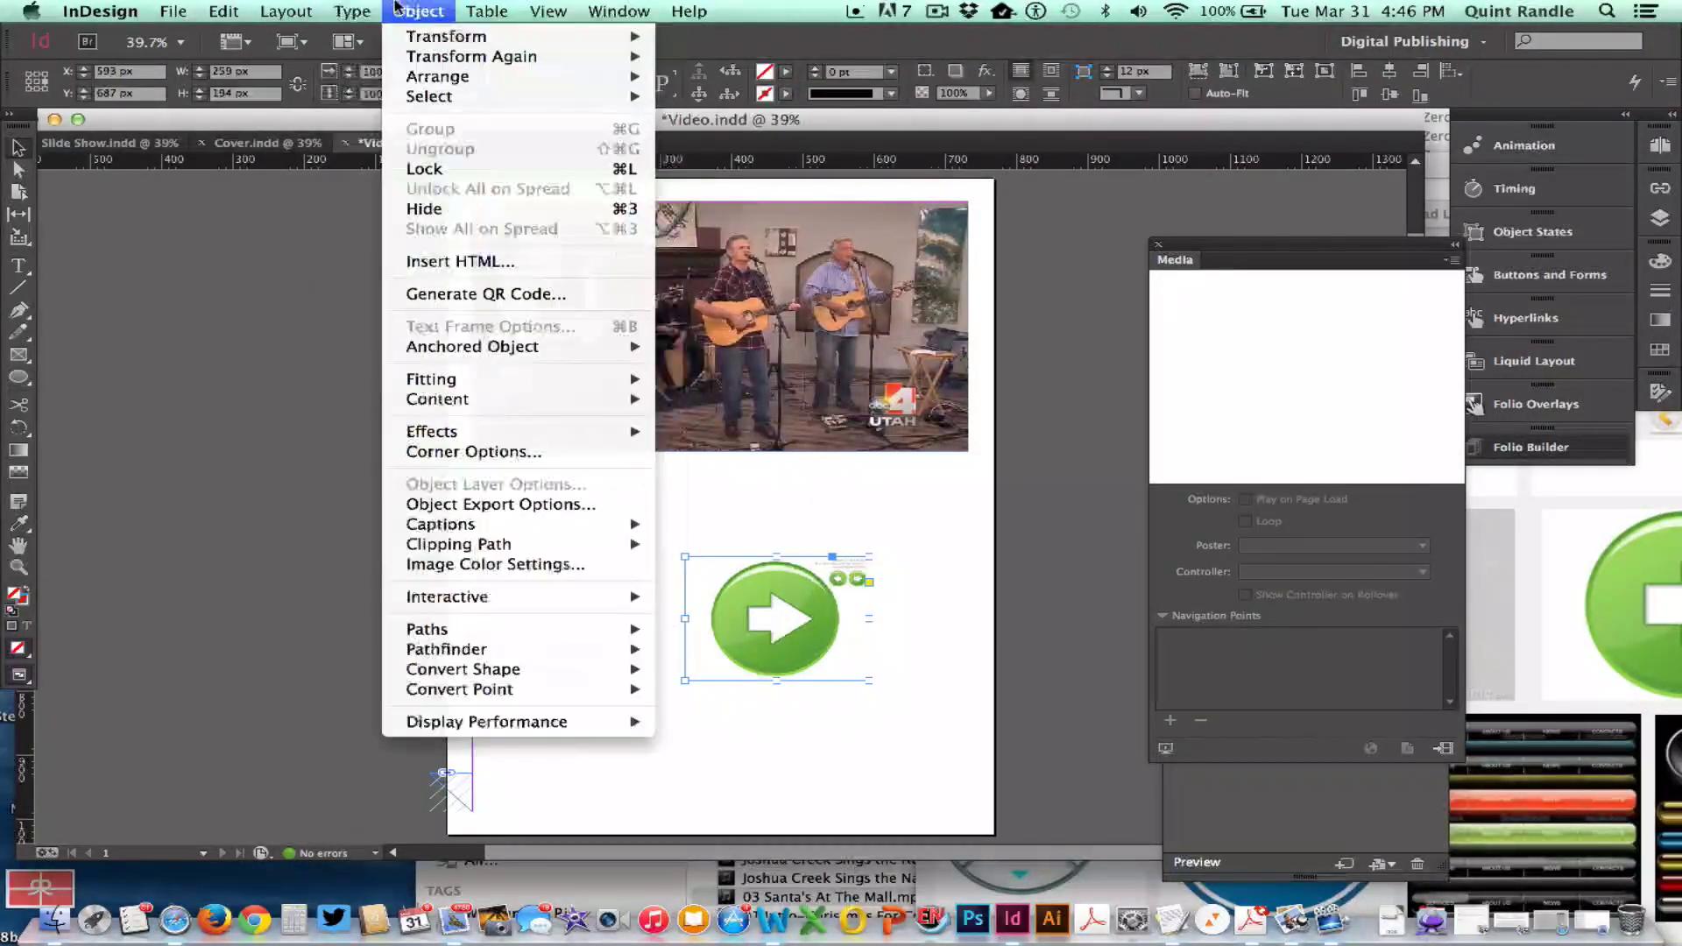
mouse_move(456, 597)
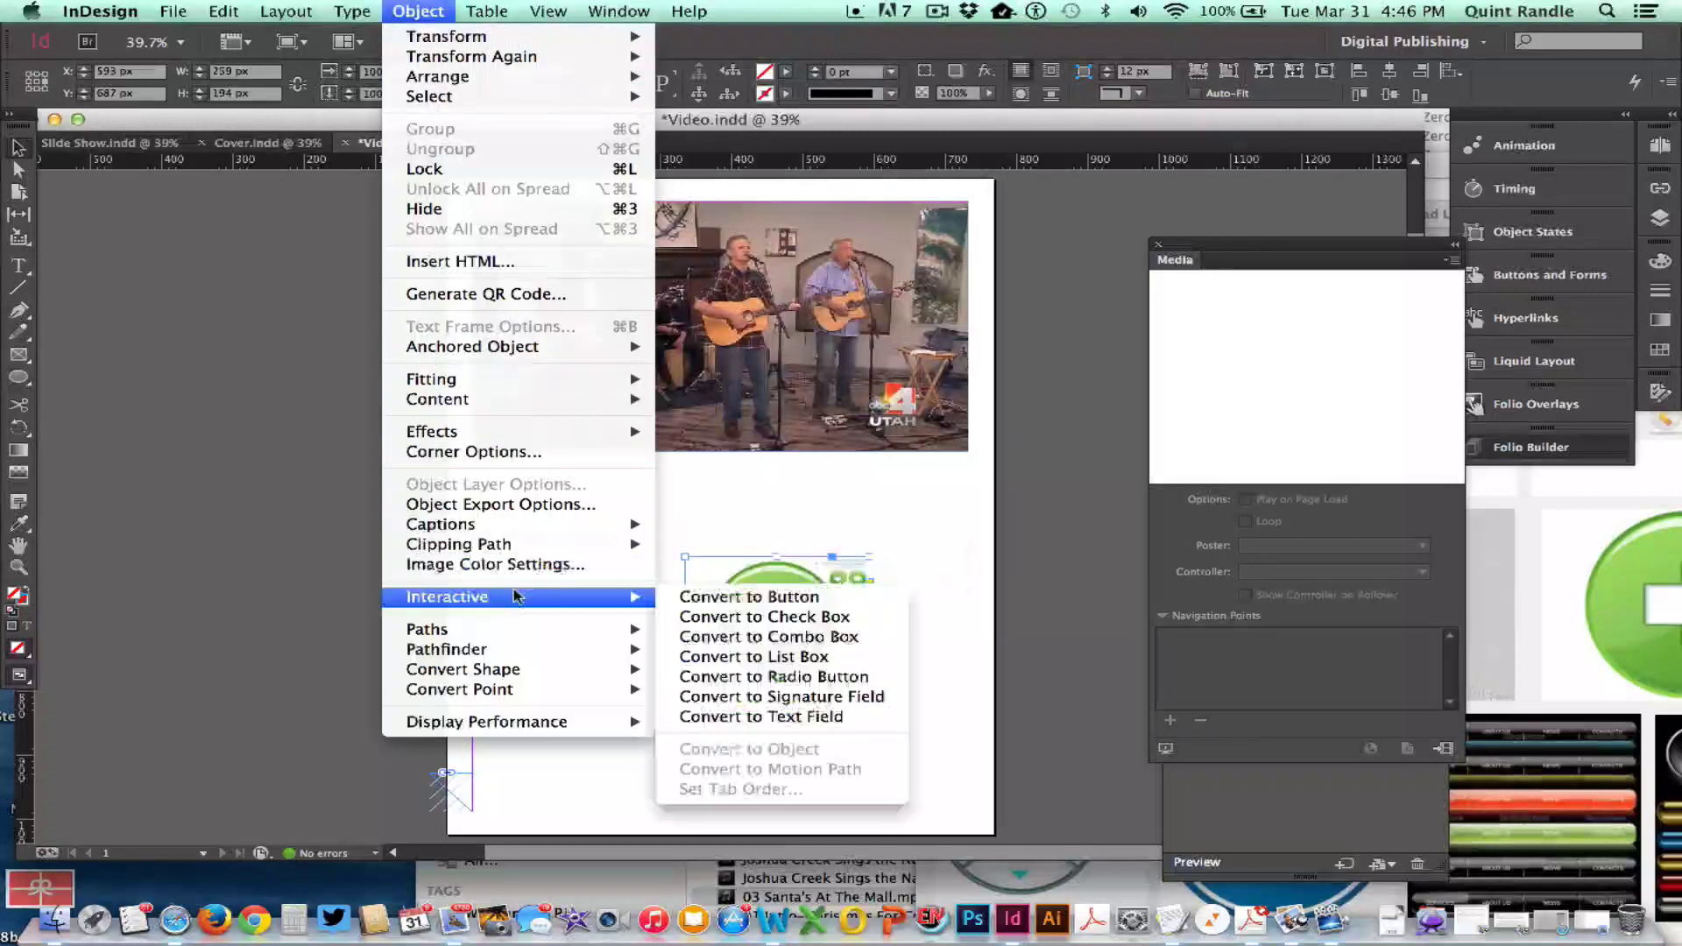
left_click(688, 596)
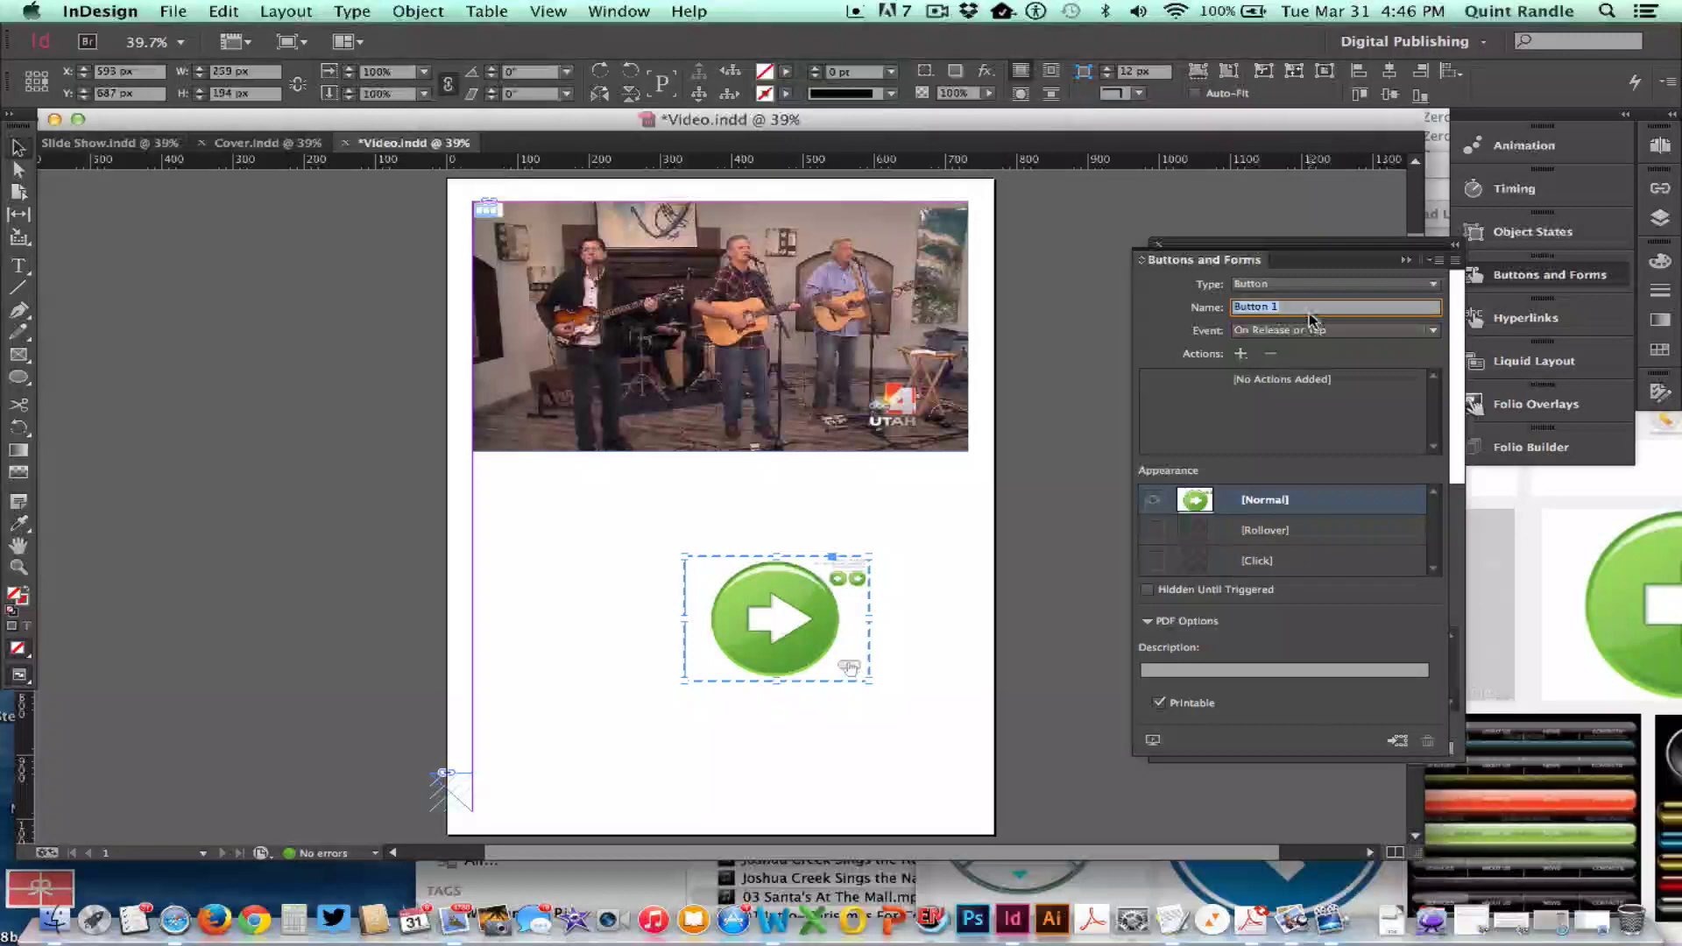
type("Se")
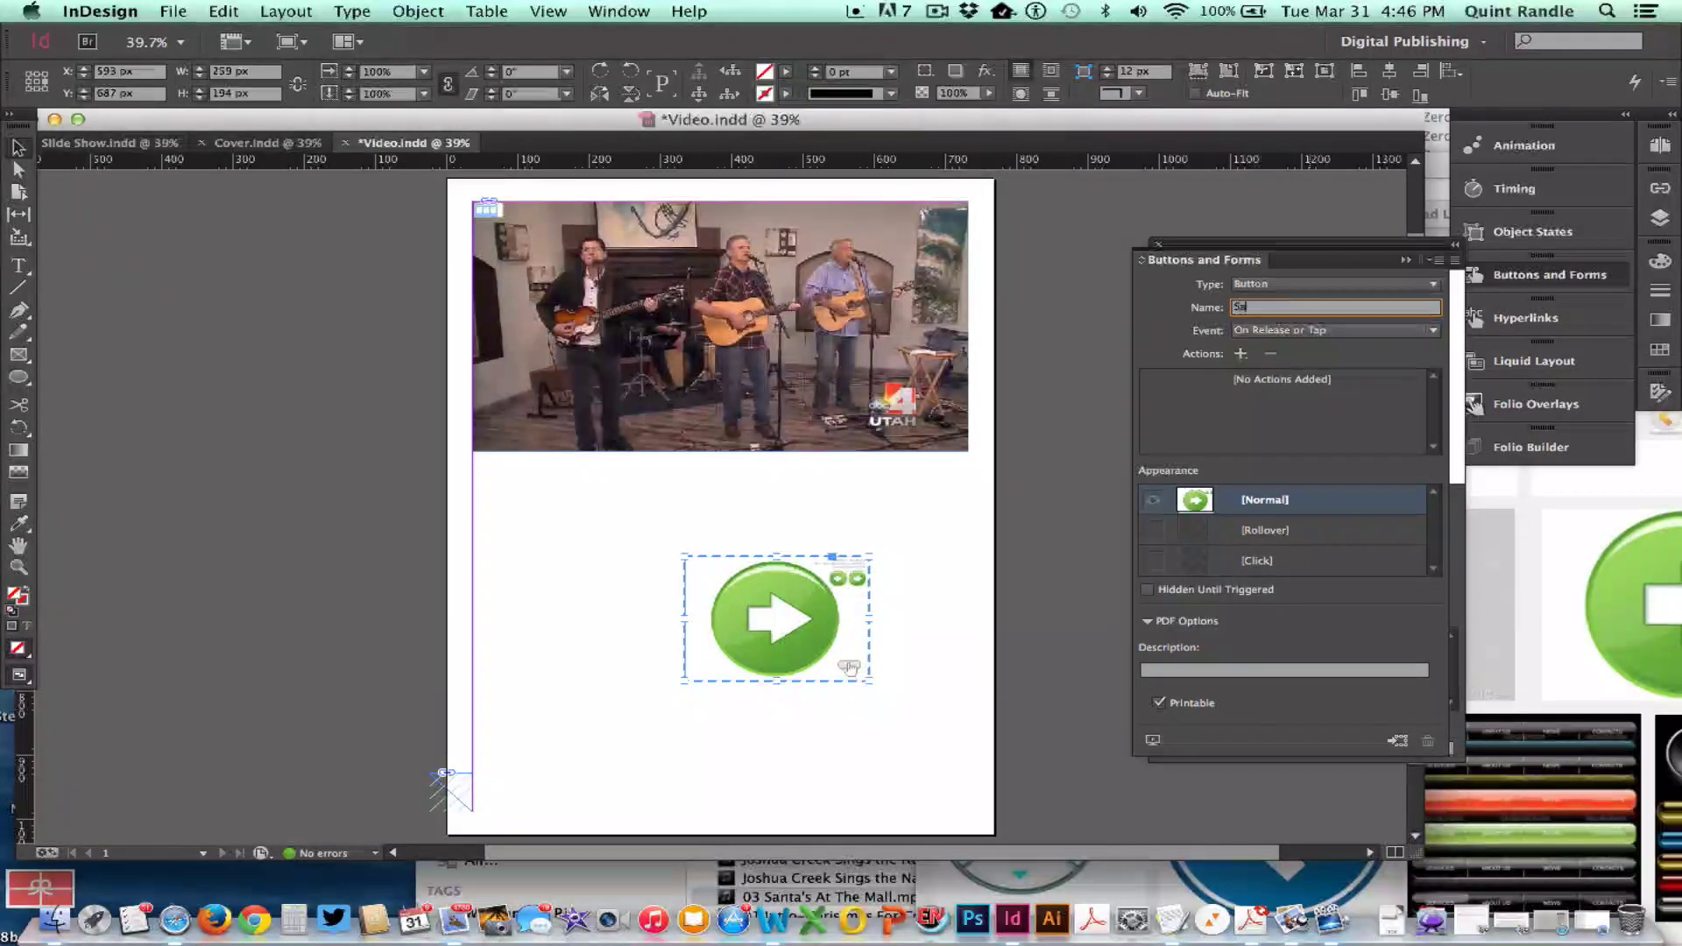
type("nta's")
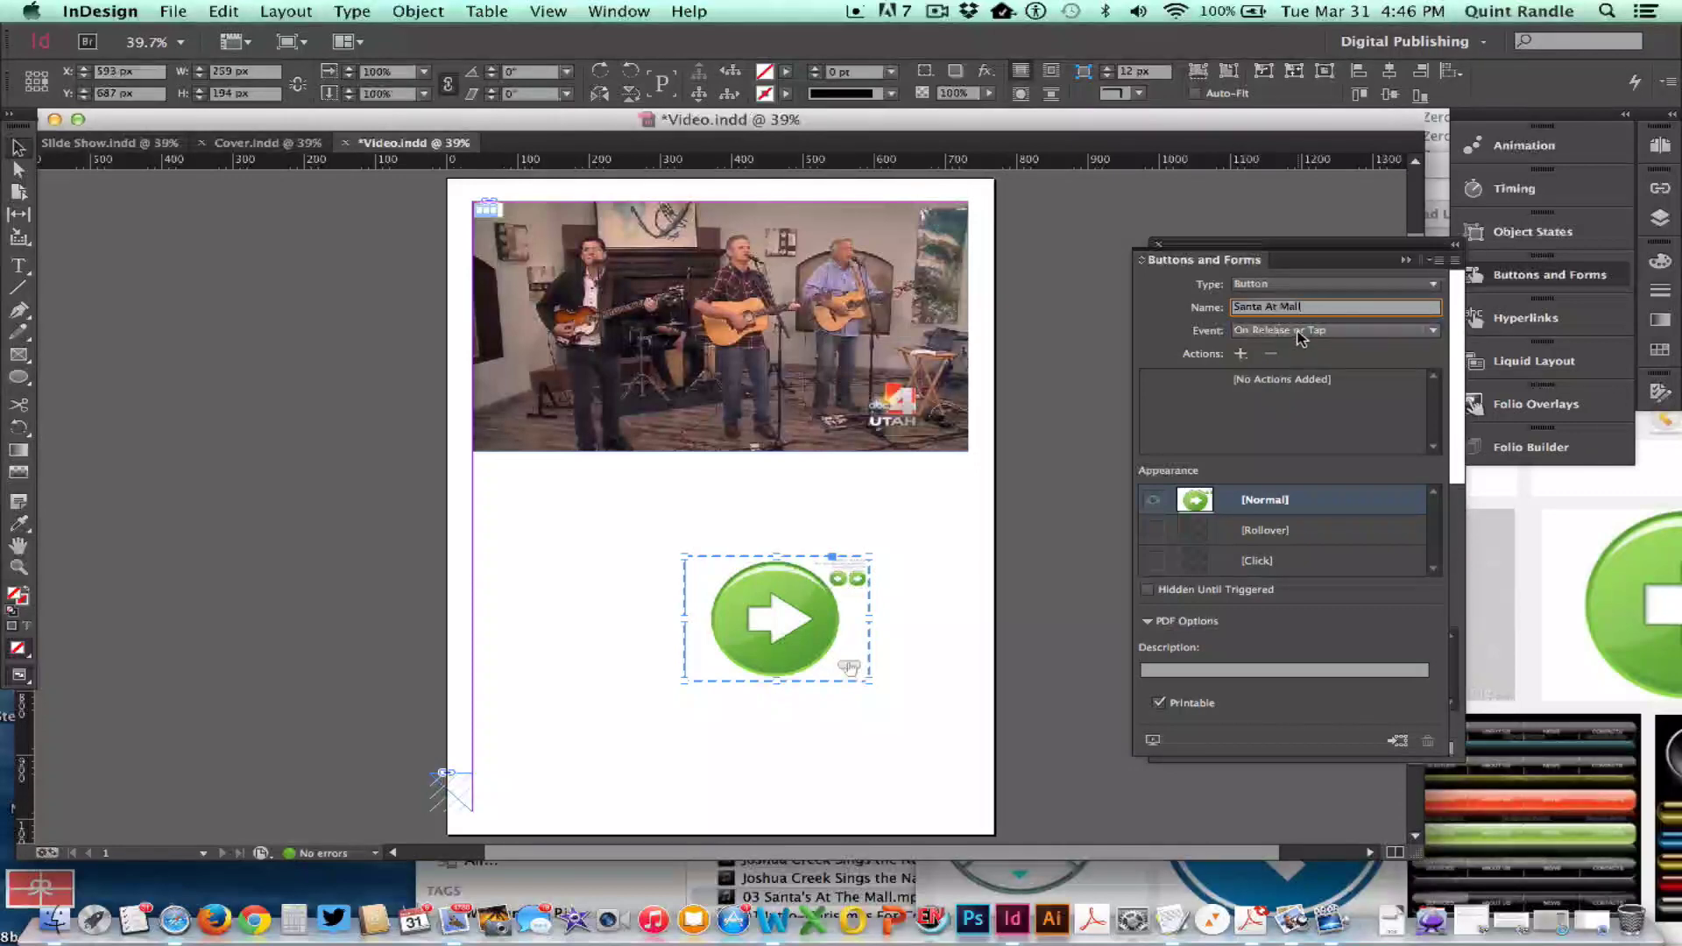
left_click(1240, 354)
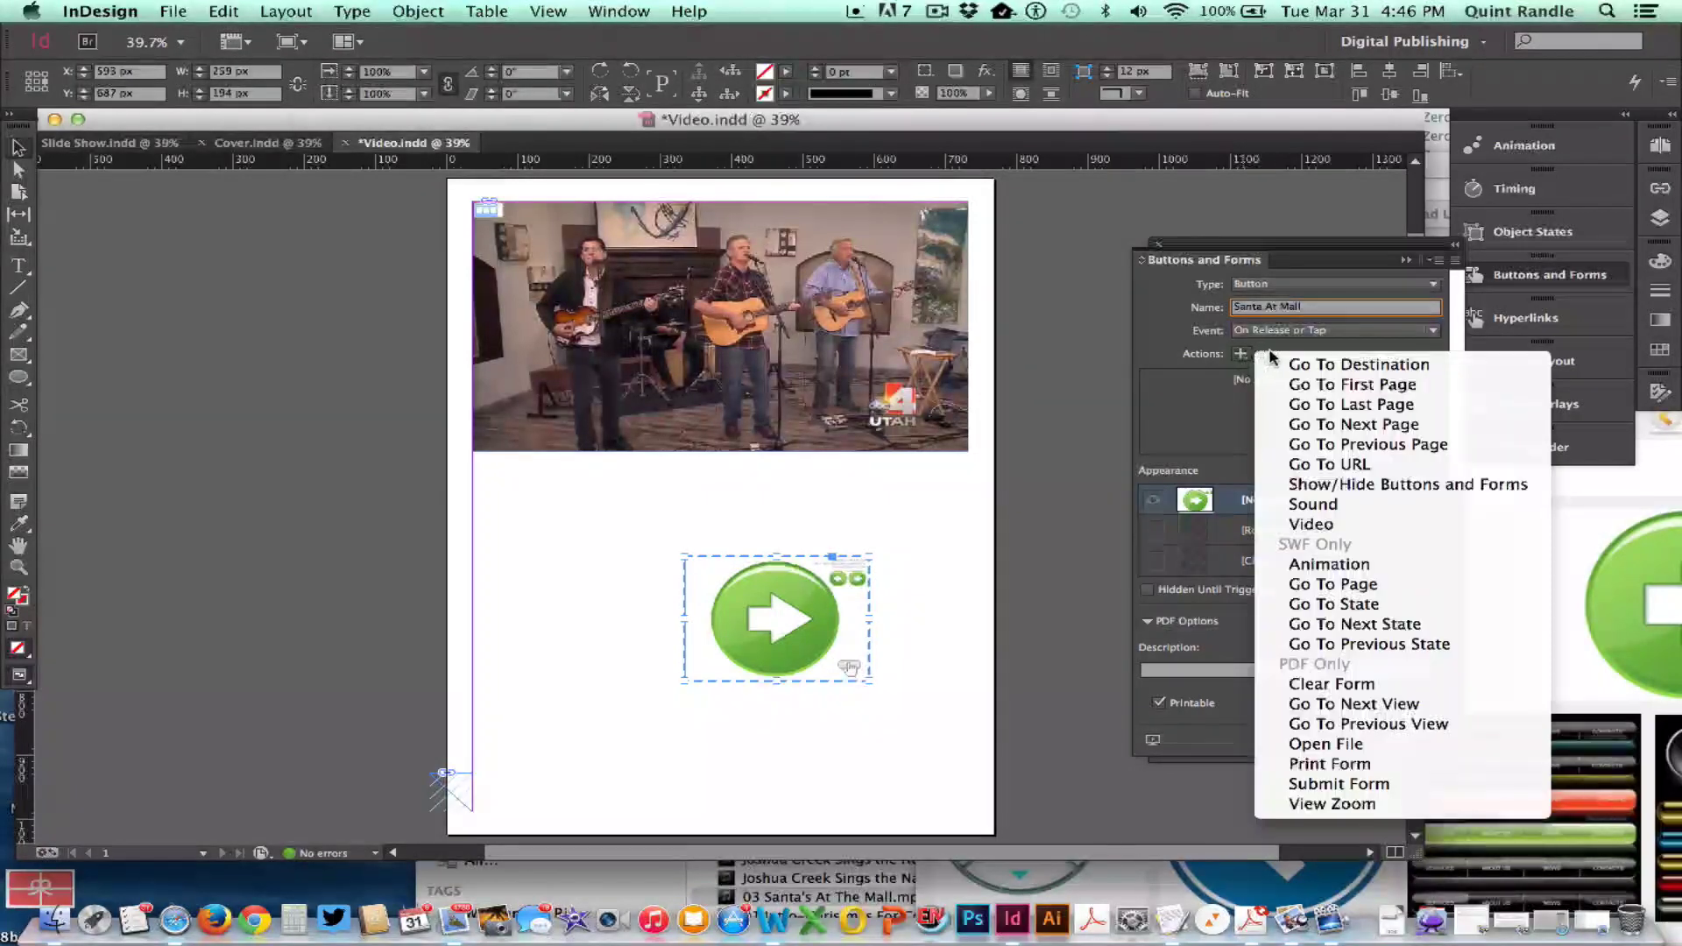
left_click(1353, 508)
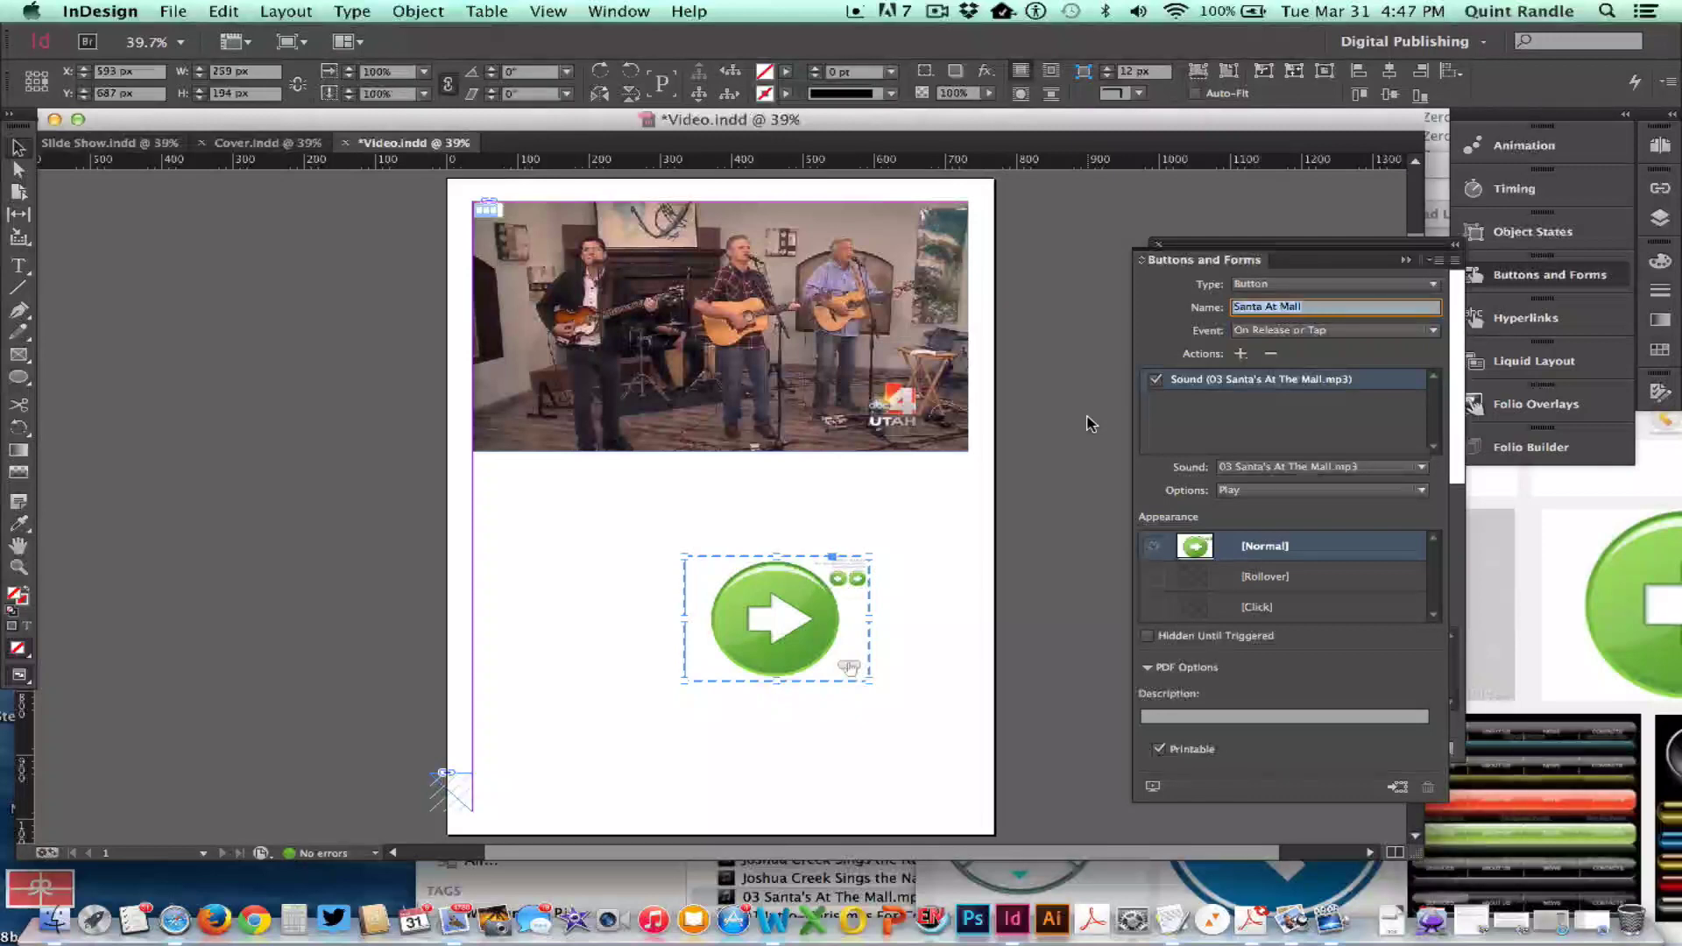
Step: Save Video.indd, keeping the sound button after an undo/redo, and return to Folio Builder
key("super+s")
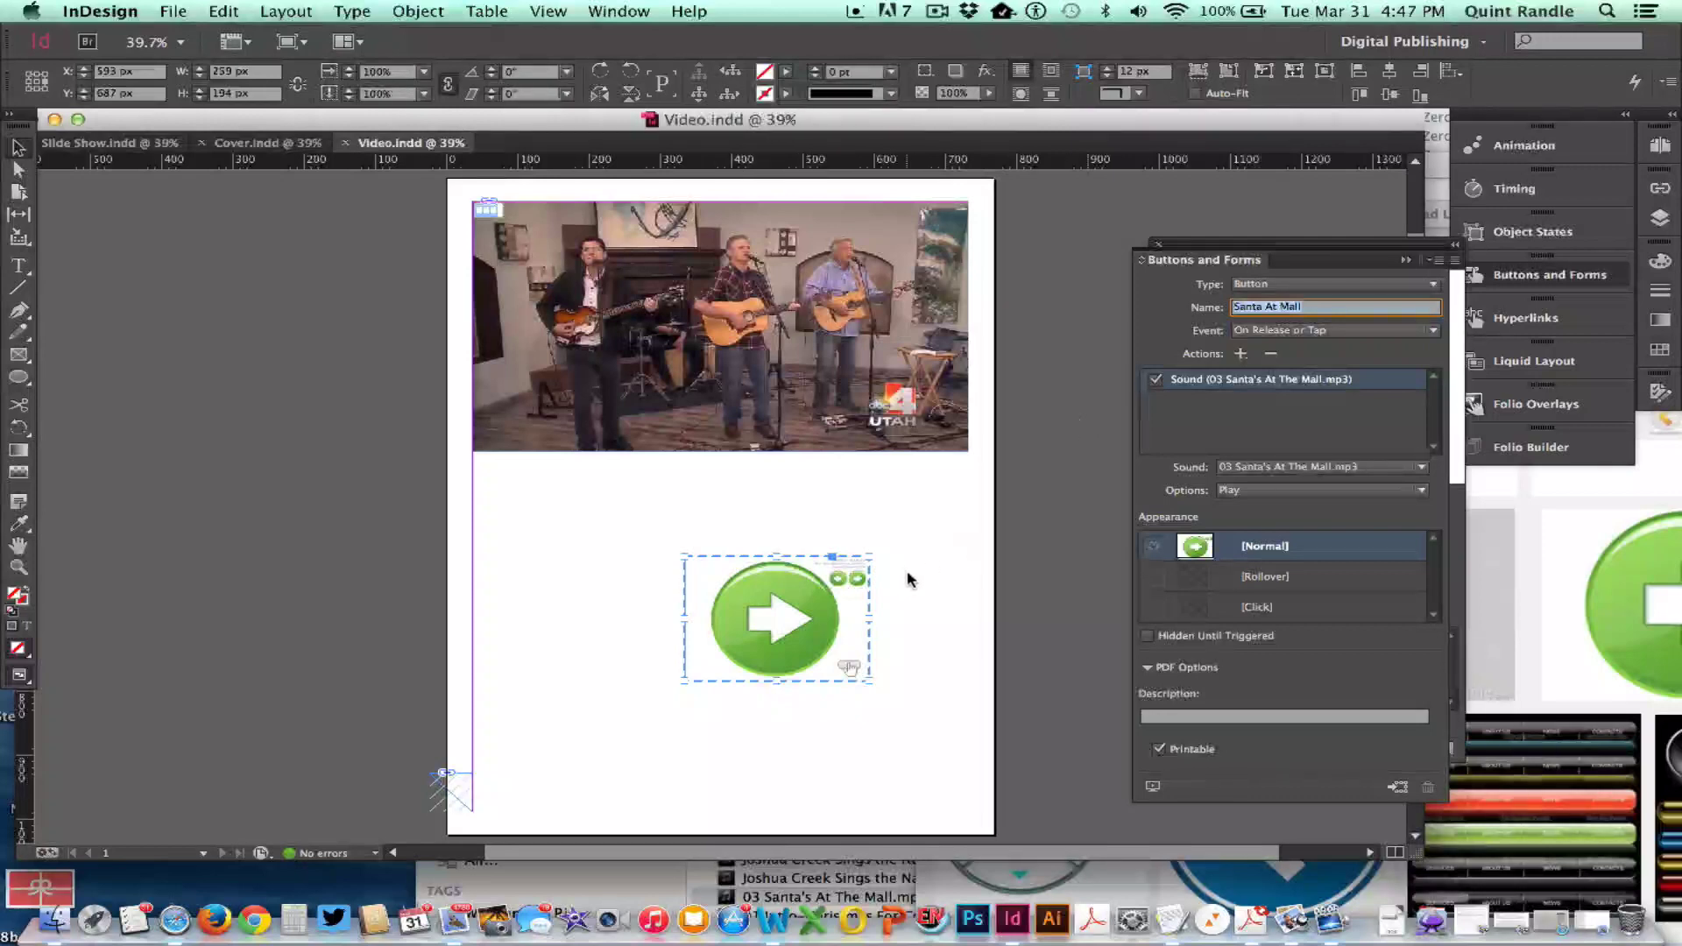
key("super+z")
key("super+shift+z")
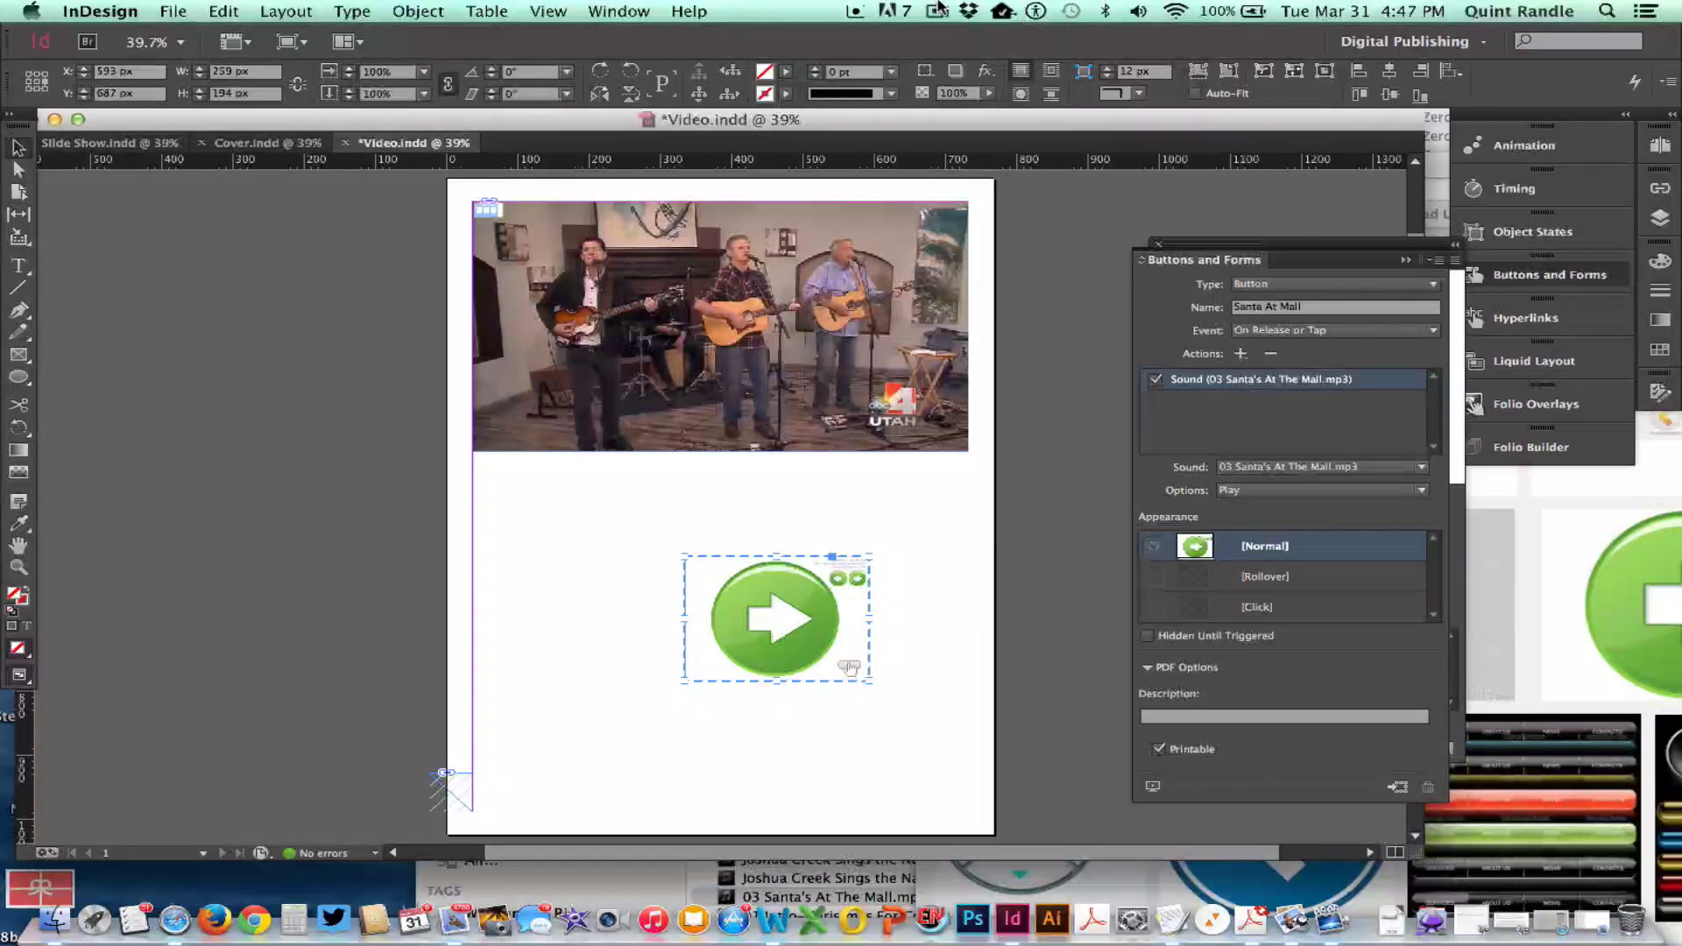
left_click(938, 9)
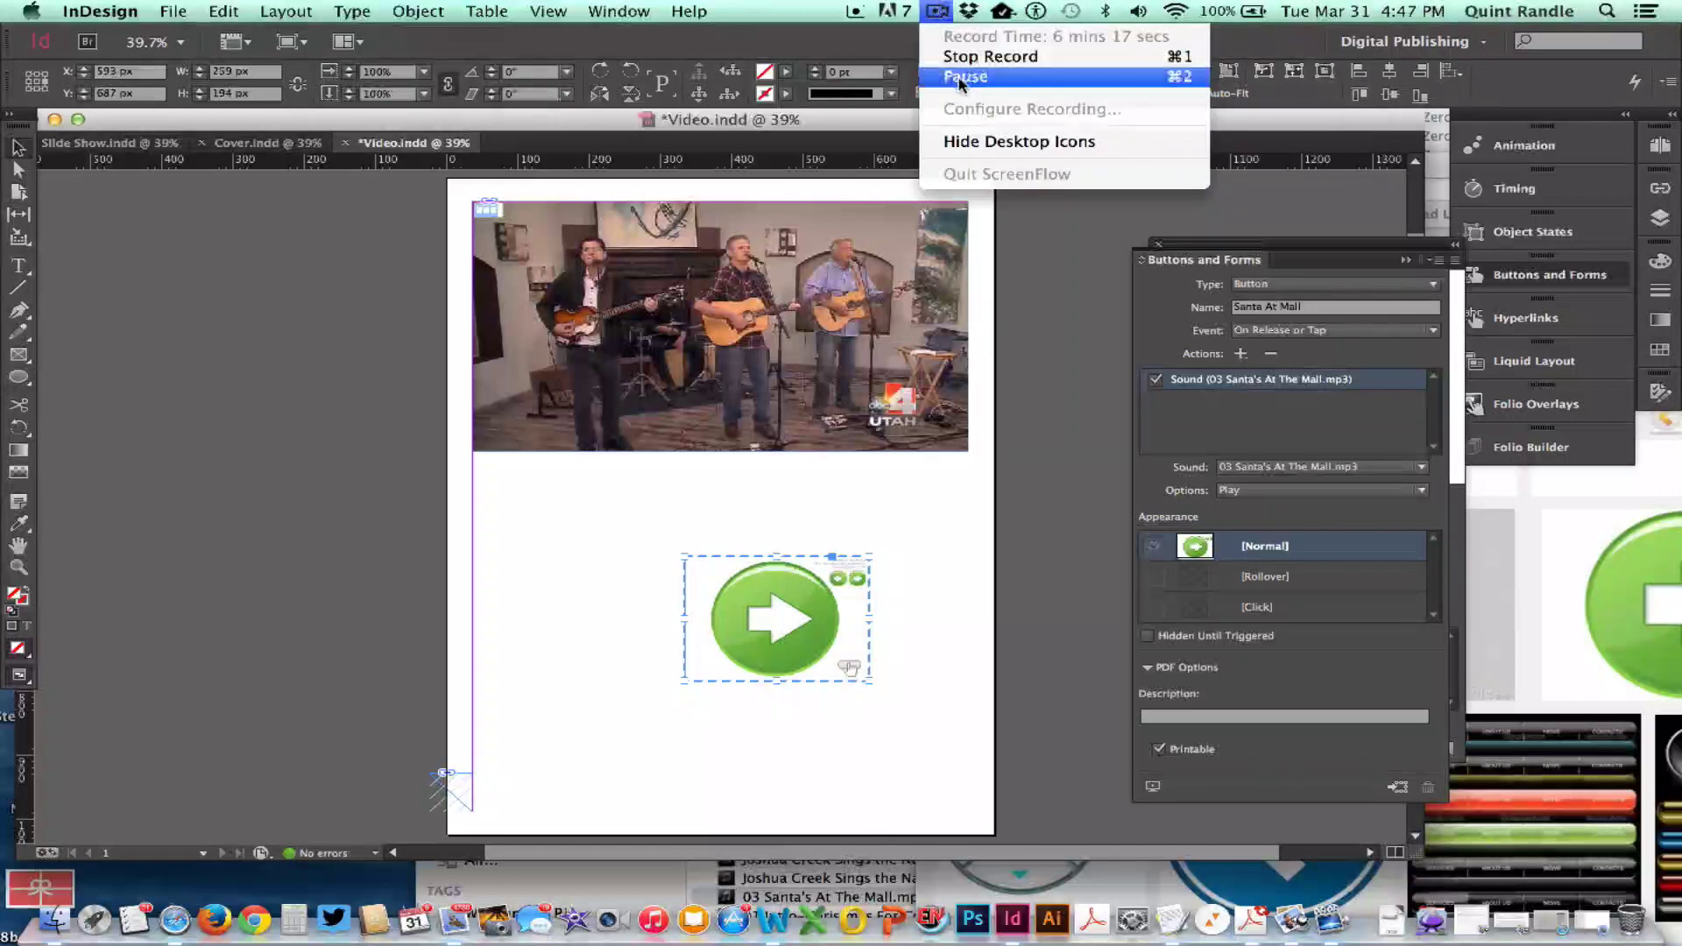
left_click(964, 77)
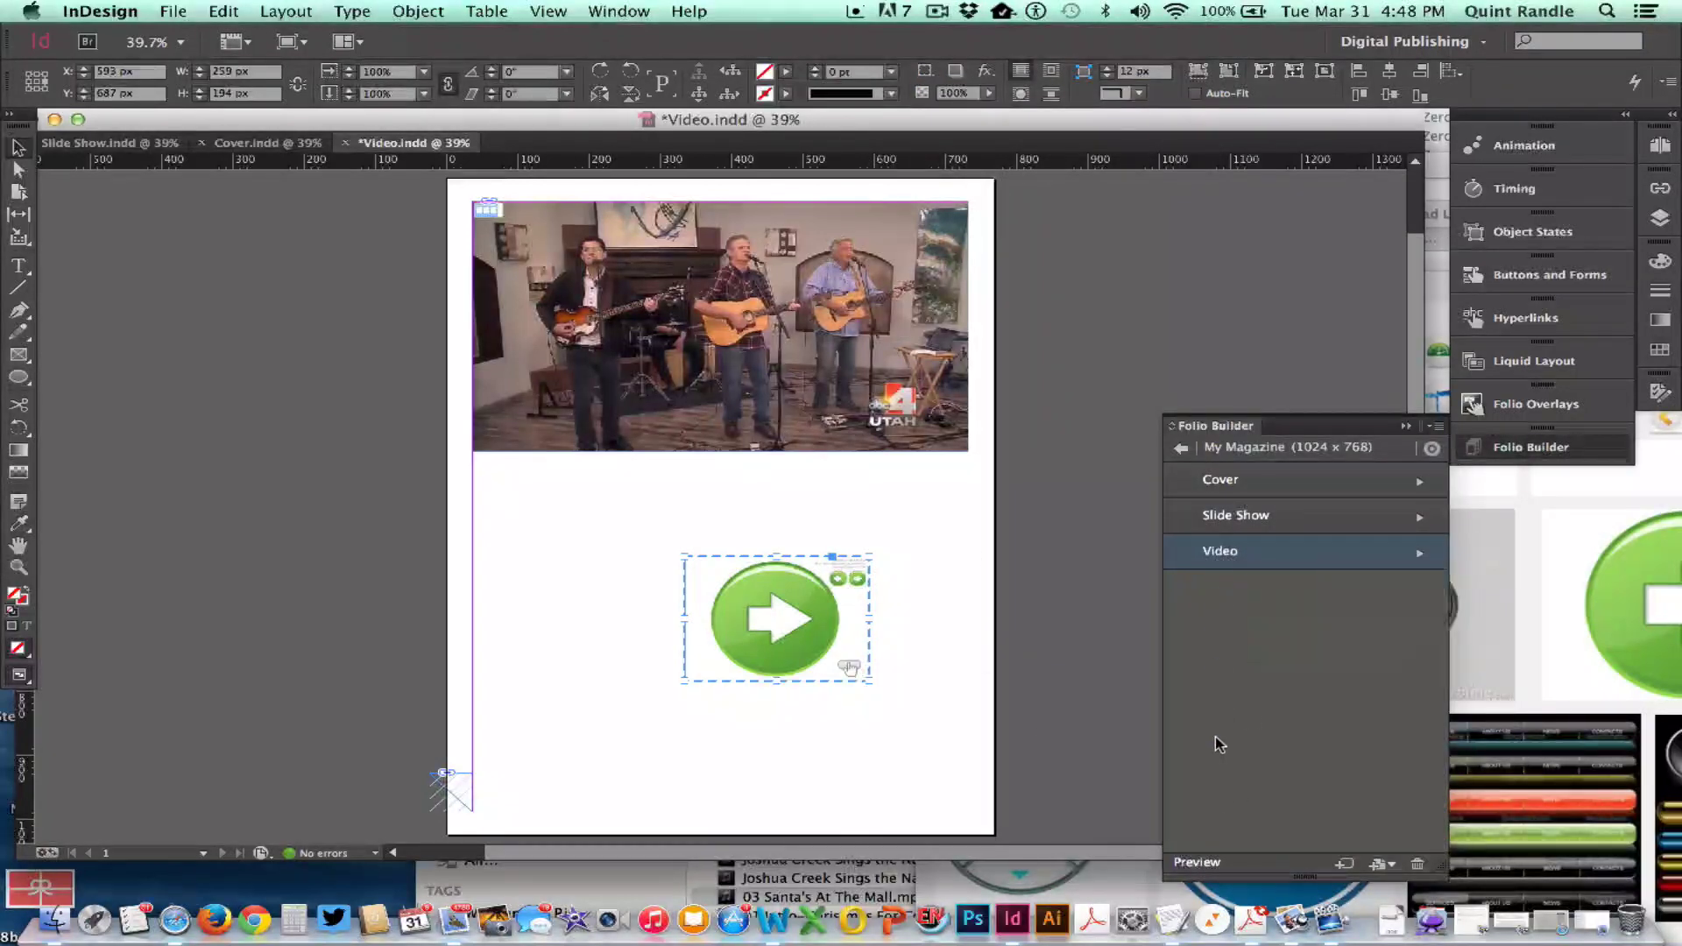
Step: Preview the Video page in Adobe Content Viewer and raise the playback volume
left_click(1201, 864)
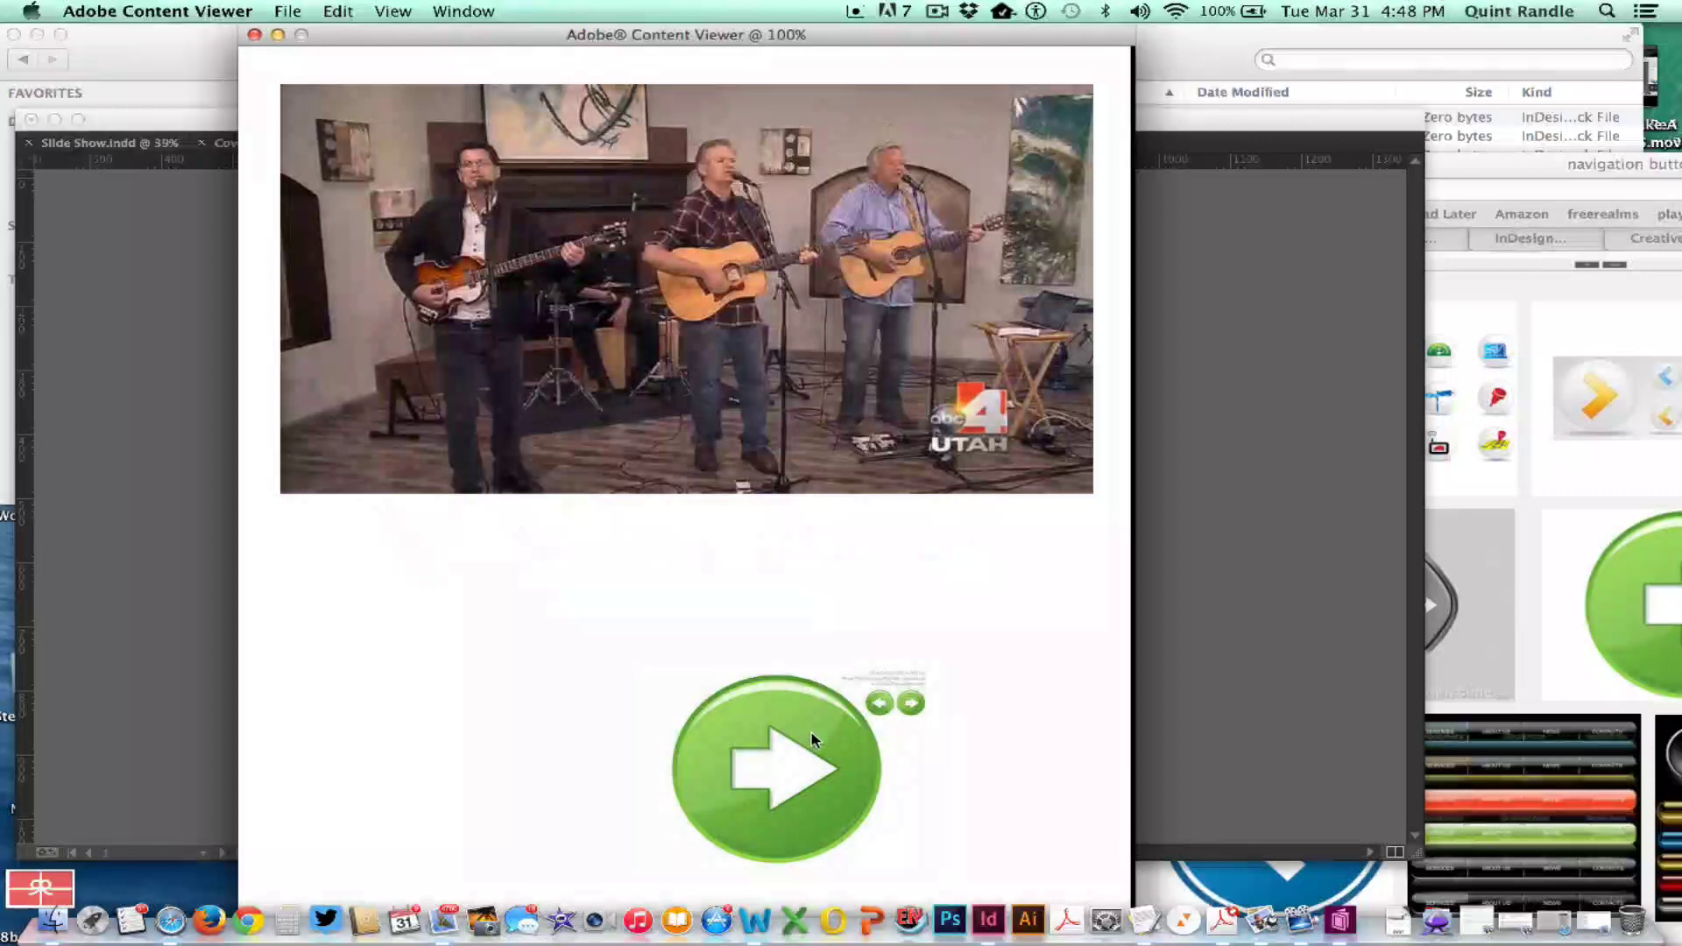
key("XF86AudioRaiseVolume")
Step: Close the viewer, deselect the button, and bring back the Buttons and Forms panel
left_click(255, 35)
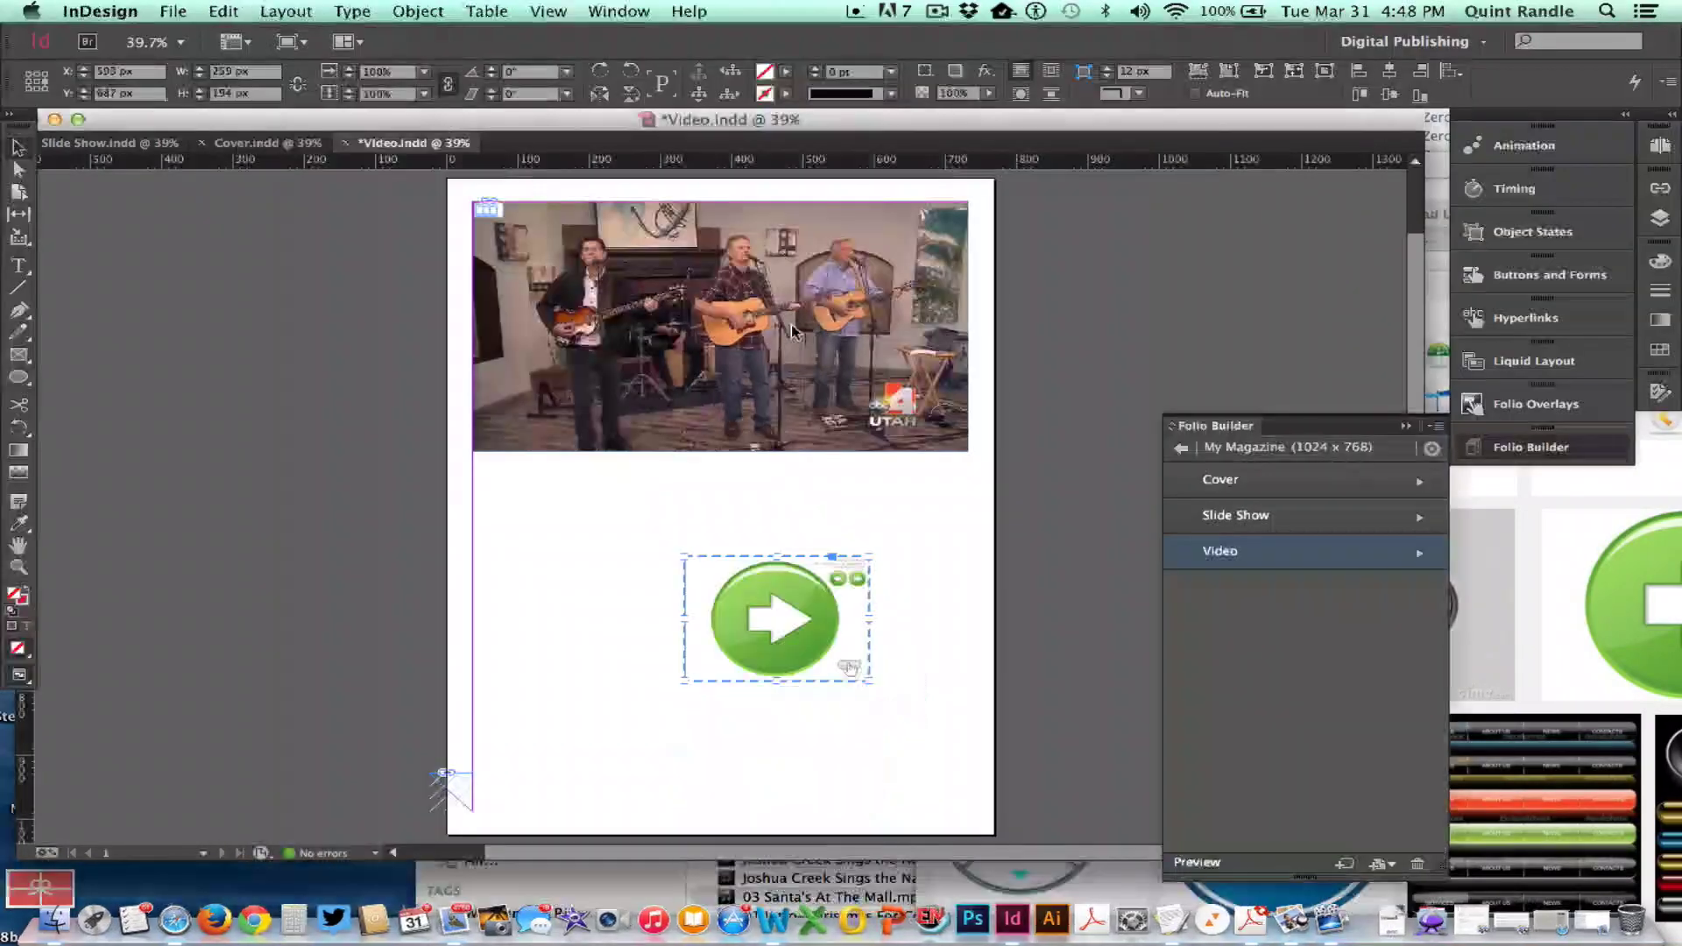
left_click(938, 634)
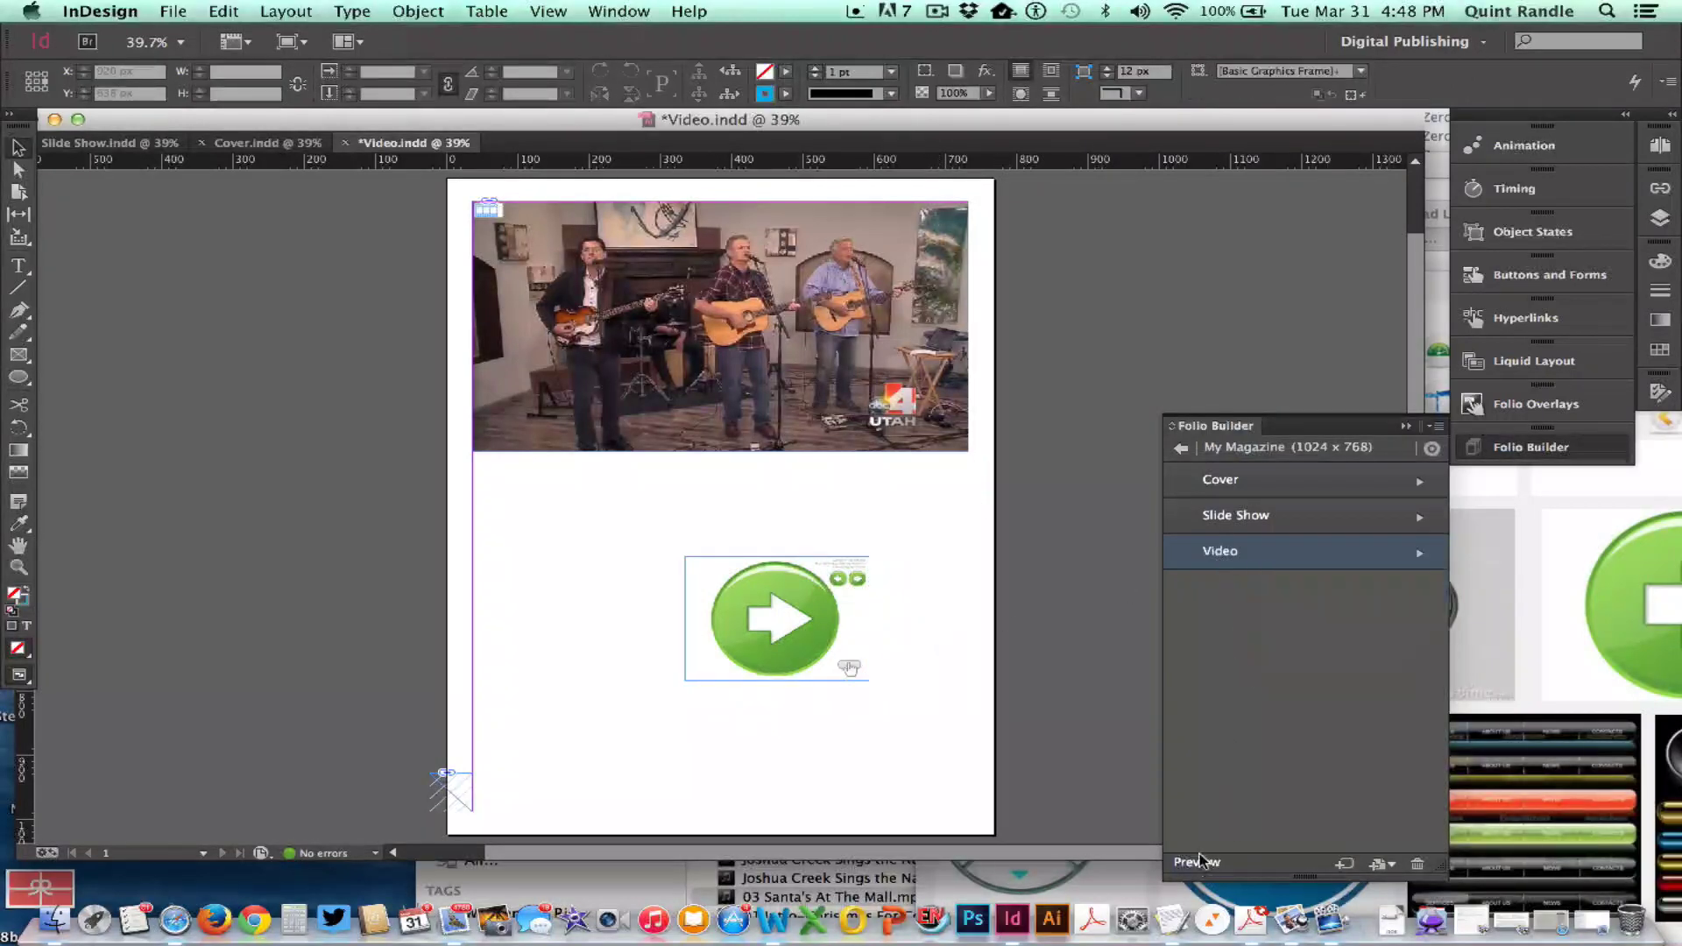
left_click(935, 9)
left_click(973, 75)
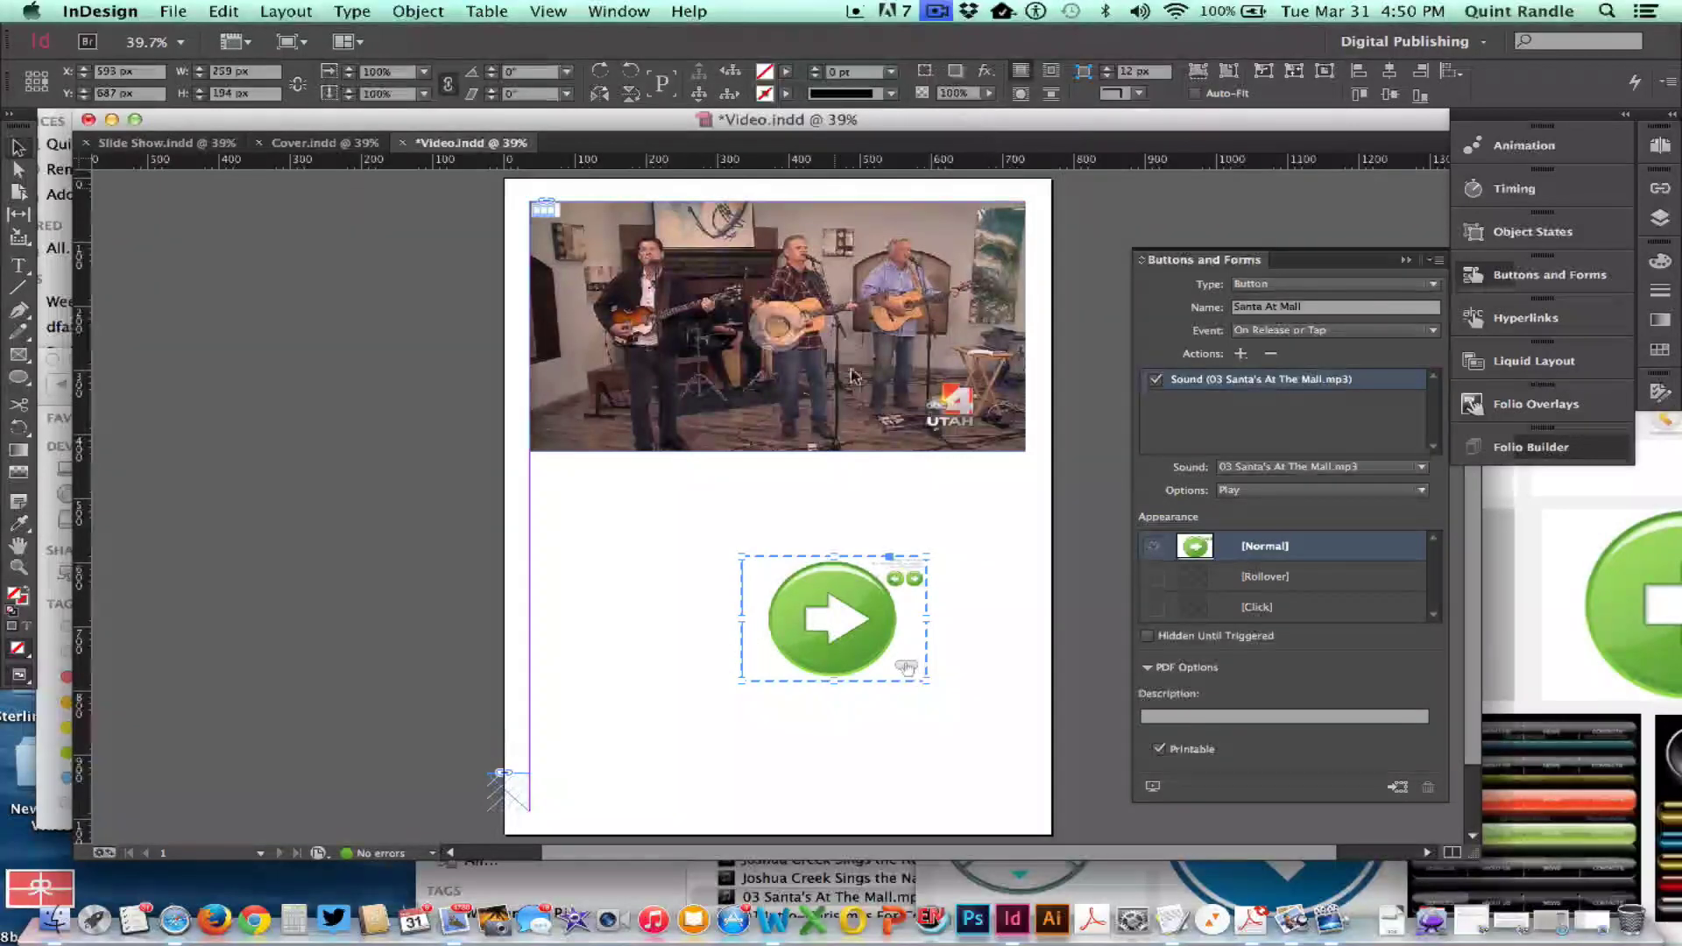
left_click(710, 399)
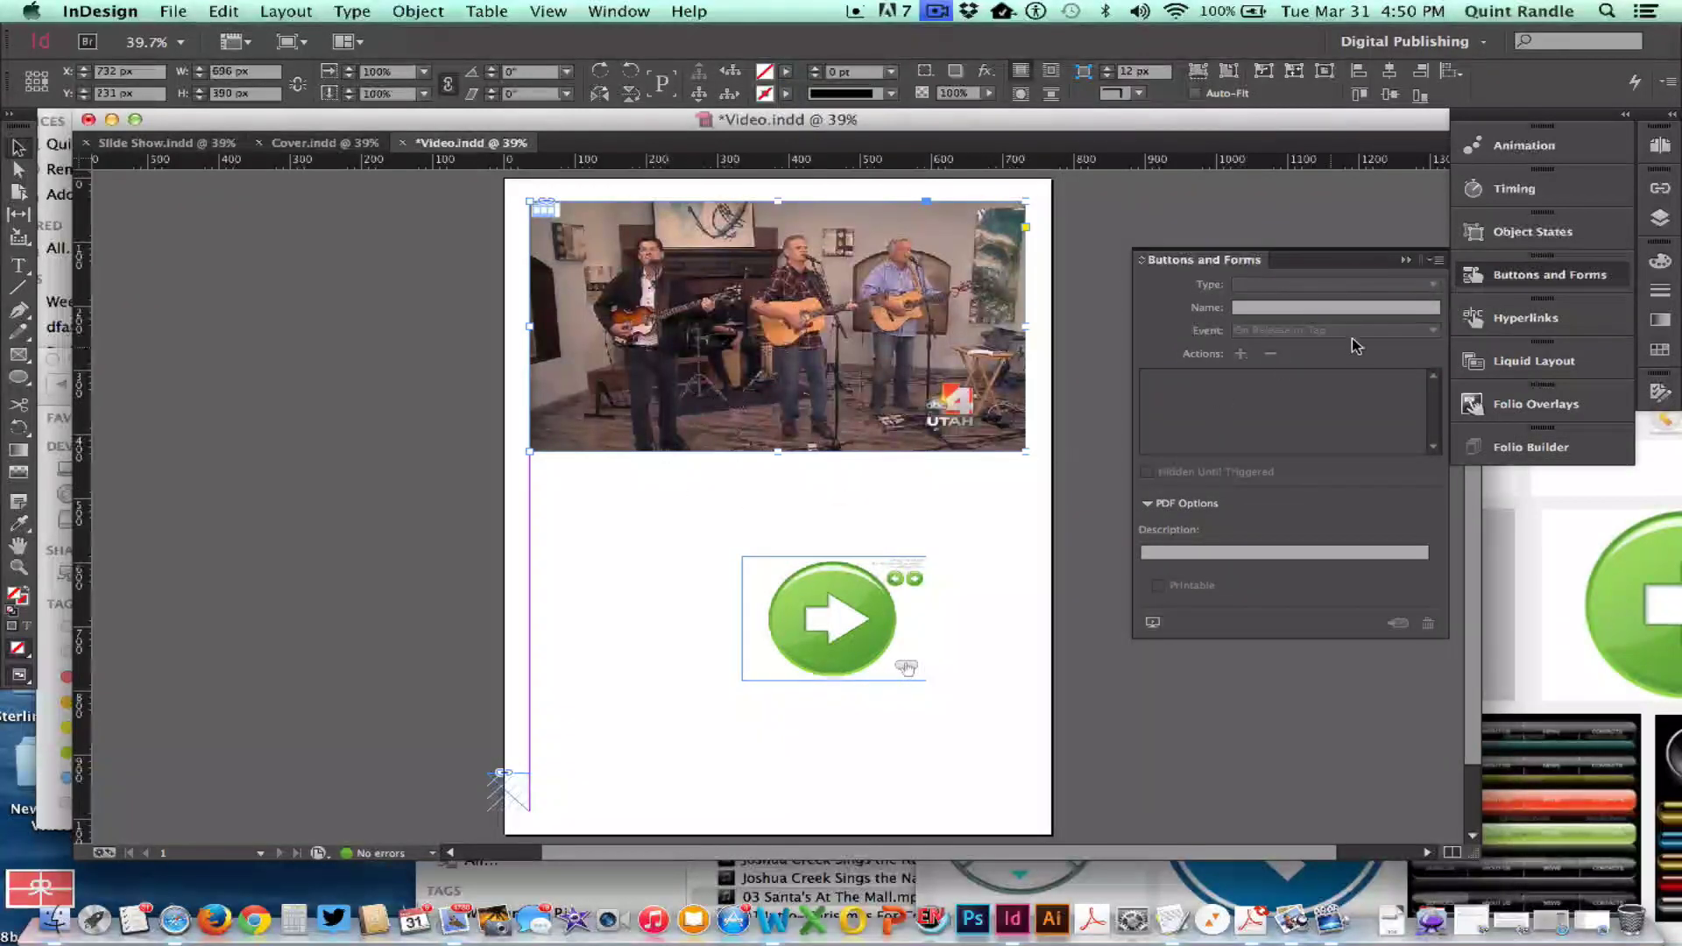
left_click(822, 565)
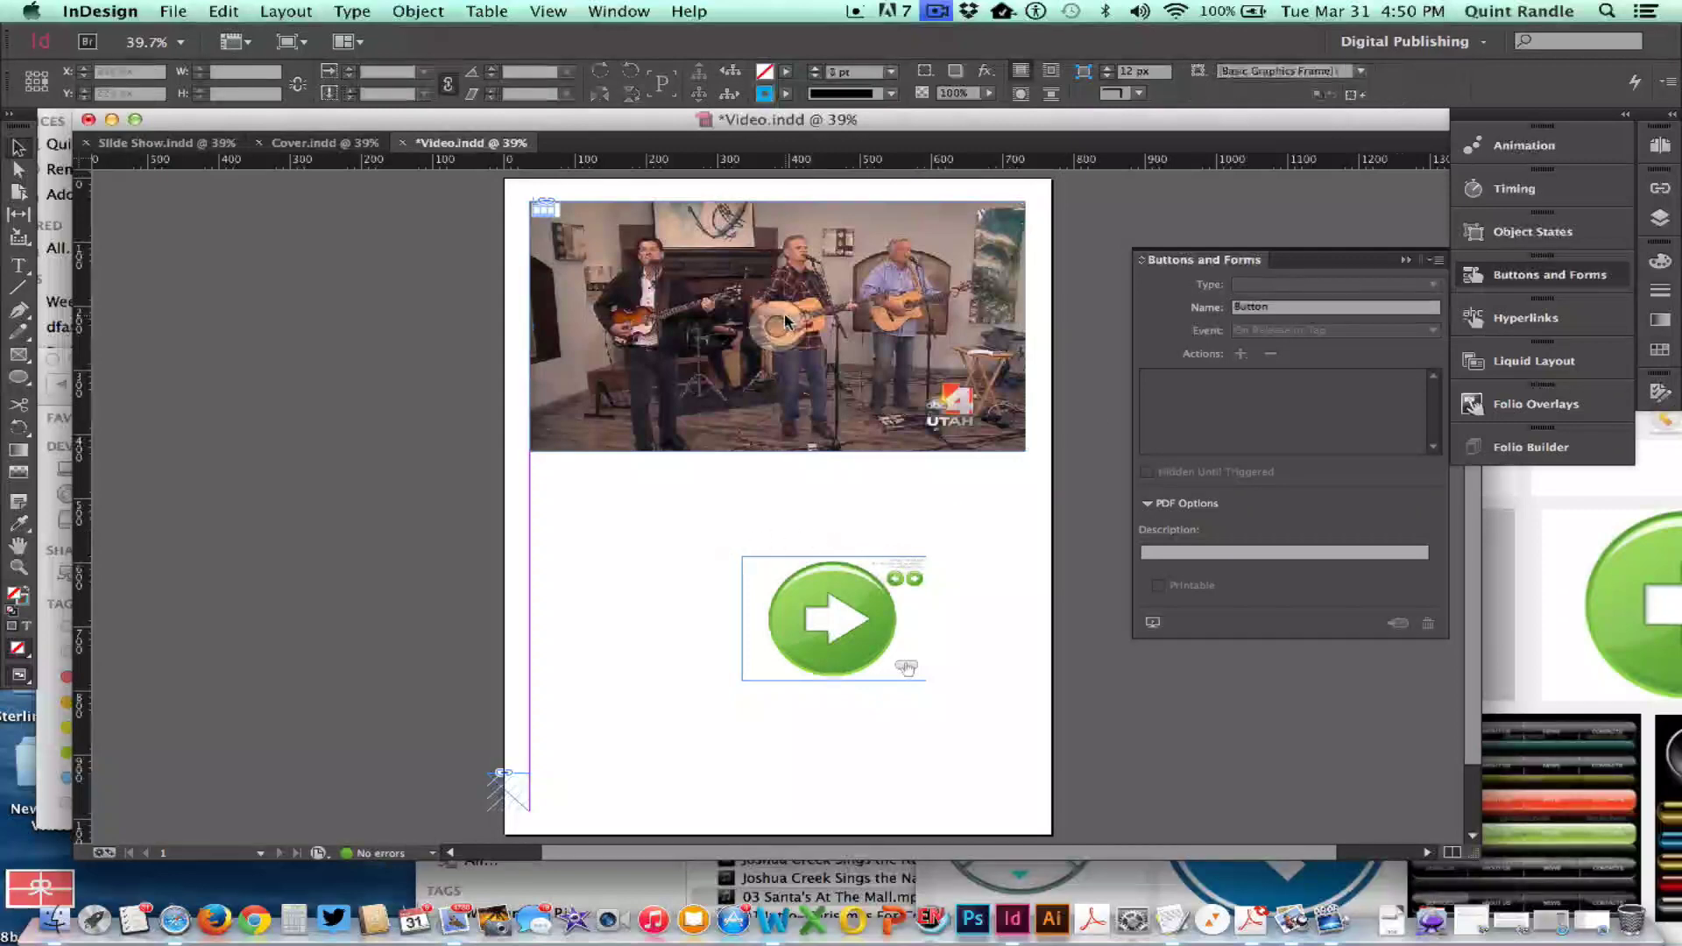
left_click(804, 587)
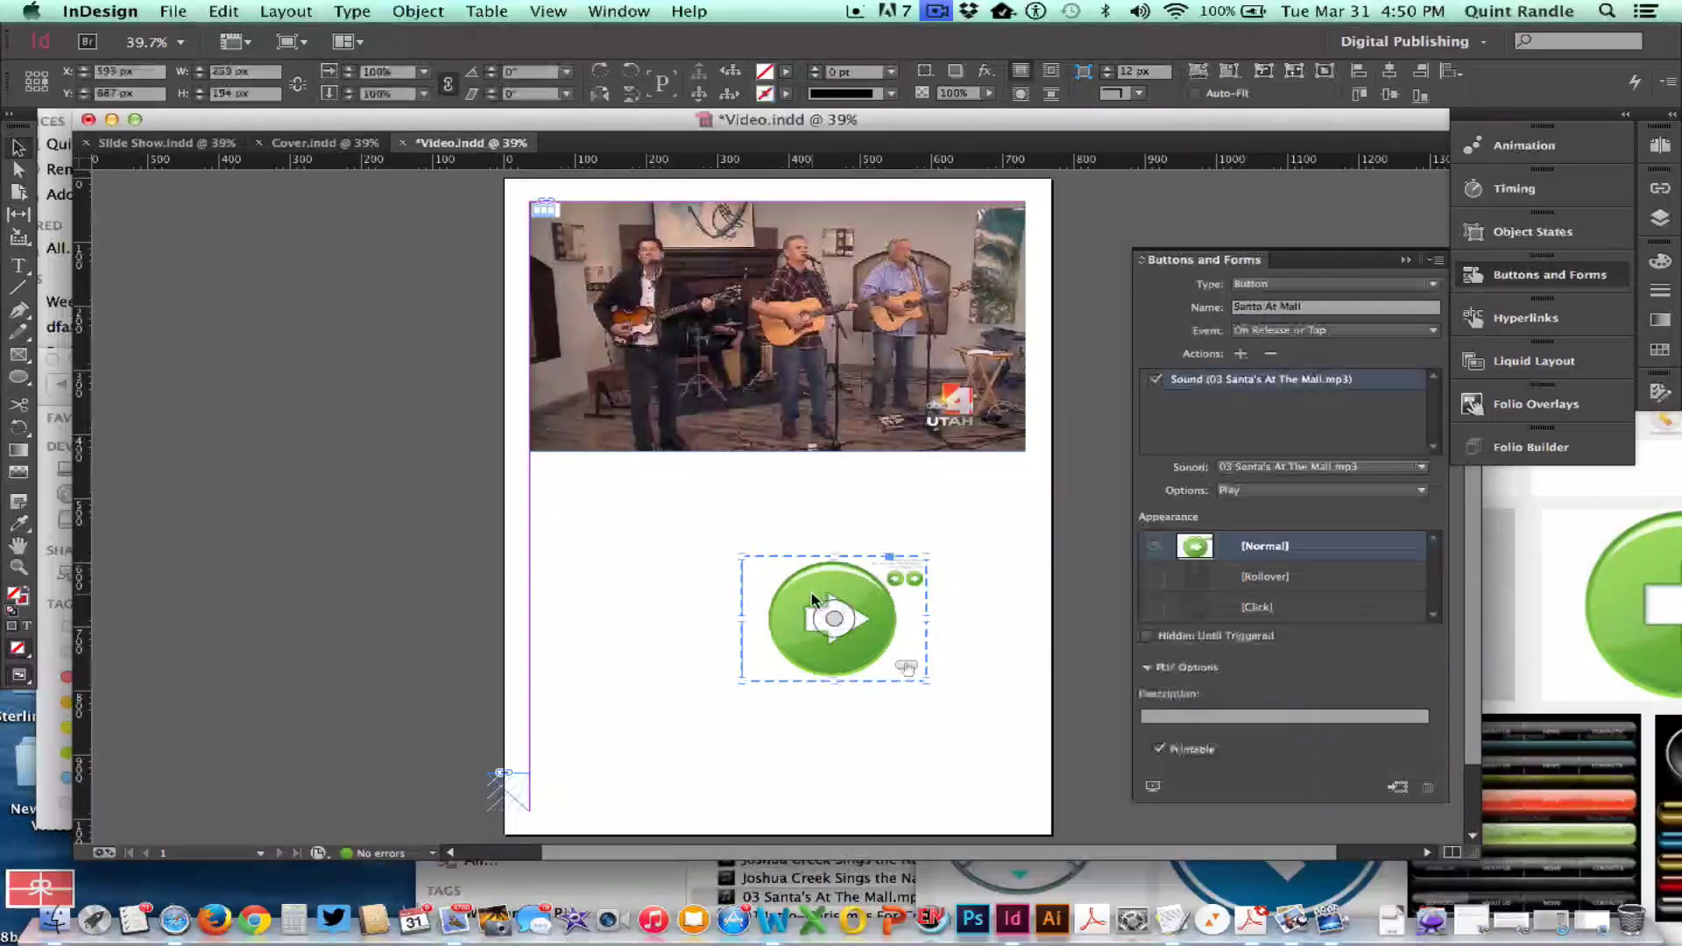